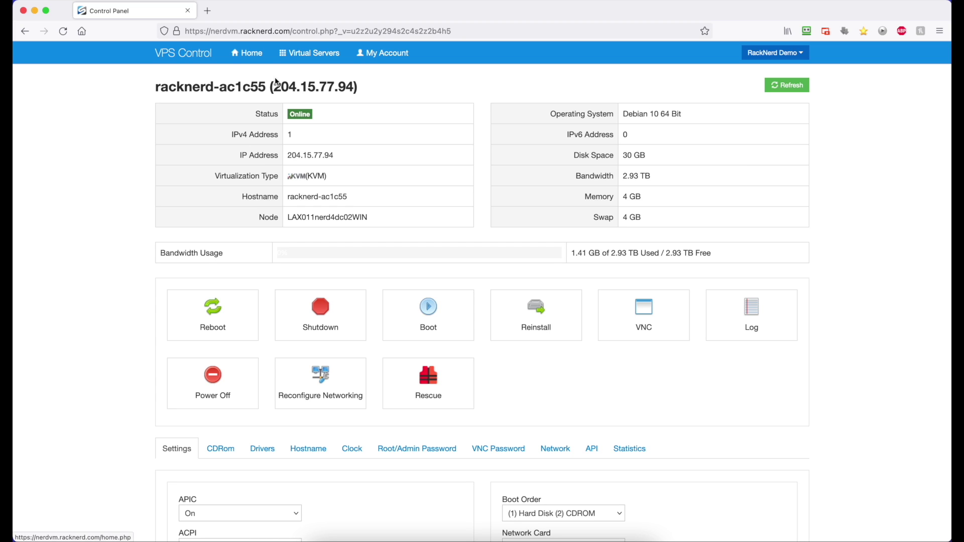
- Change the VPS hostname to clients.racknerddemo.com and confirm the change
scroll(283, 90, "down", 5)
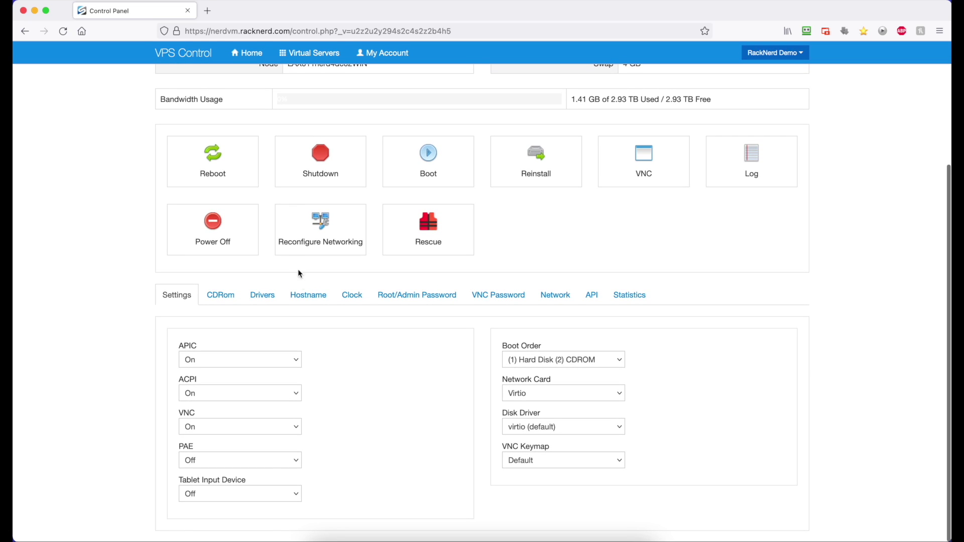
left_click(309, 296)
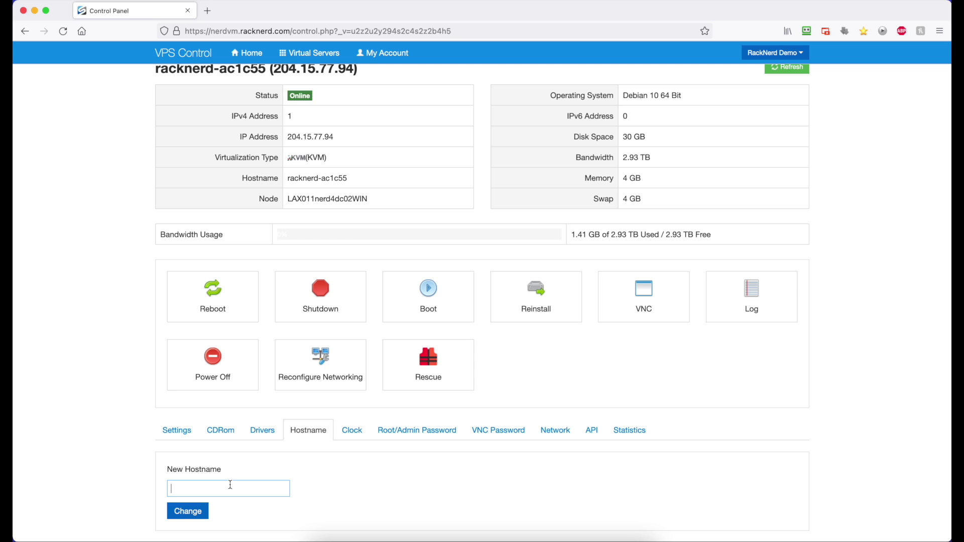
type("clients.racknerddemo.com")
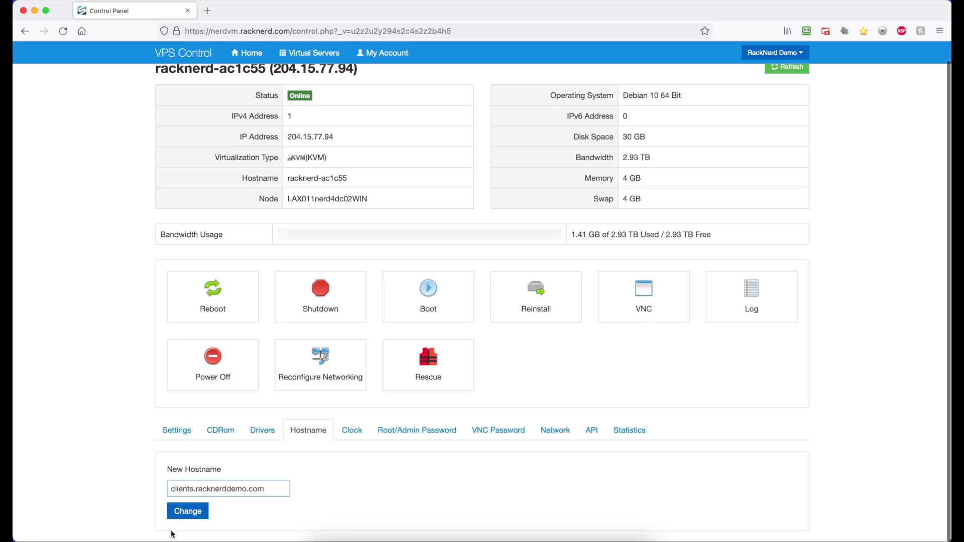
left_click(183, 522)
left_click(618, 169)
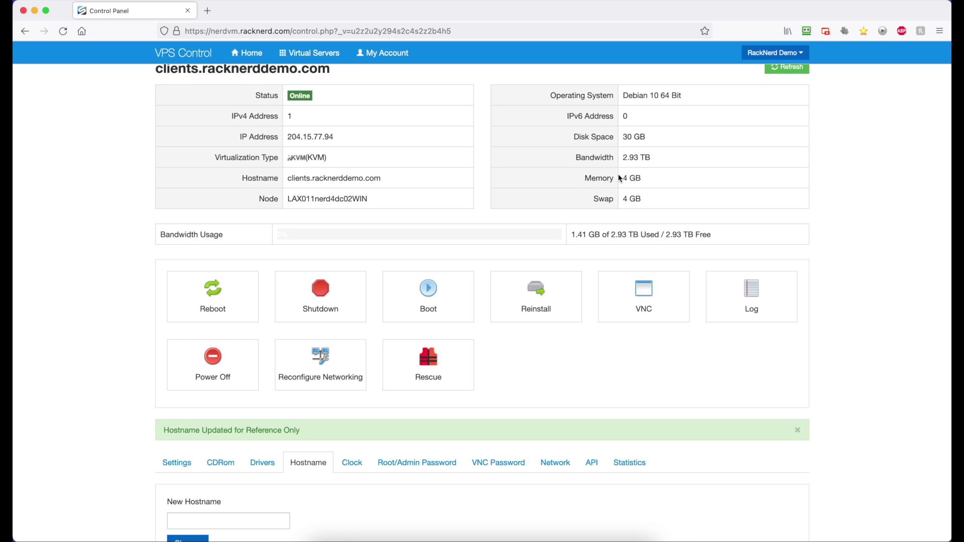
scroll(606, 206, "up", 1)
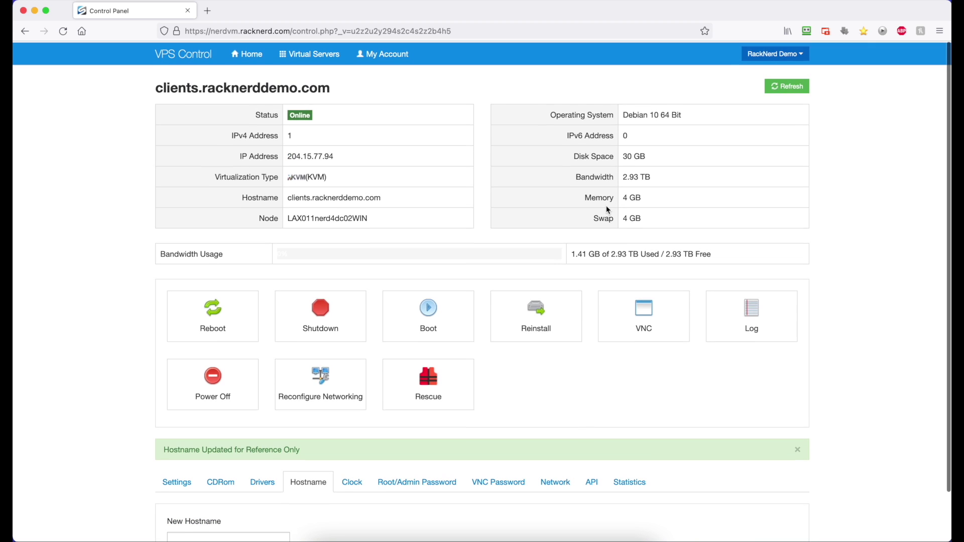
- Reinstall the VPS with Debian 10 64 Bit and confirm the reinstall
left_click(552, 321)
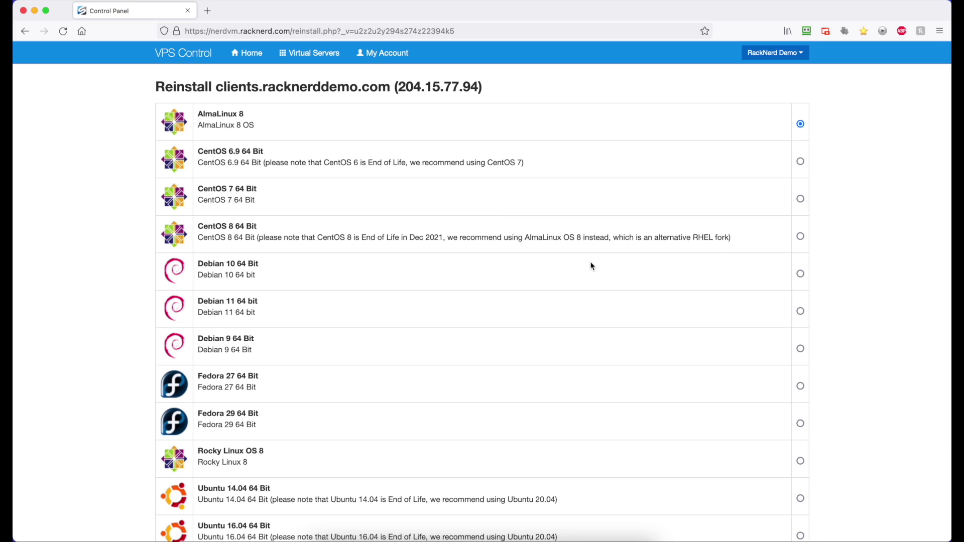
left_click(800, 274)
scroll(821, 279, "down", 5)
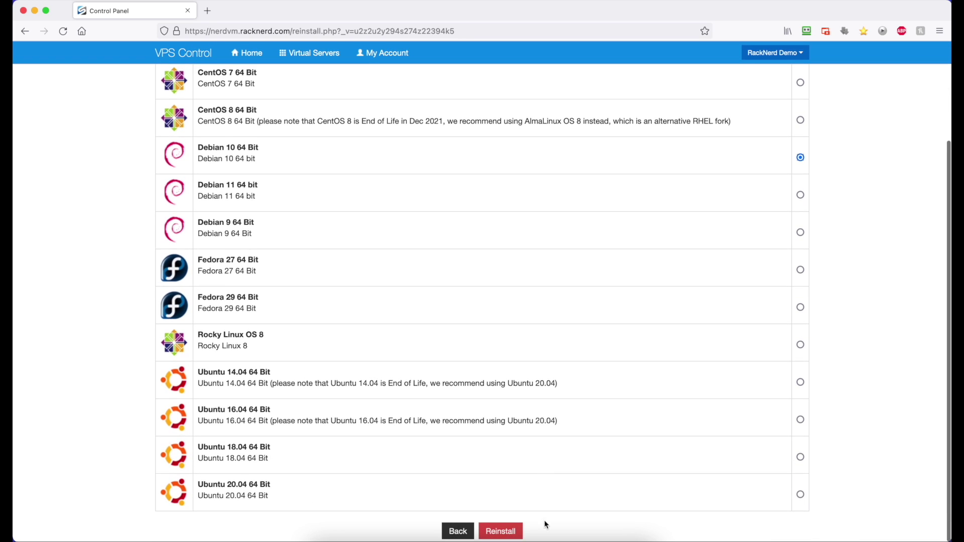
left_click(500, 531)
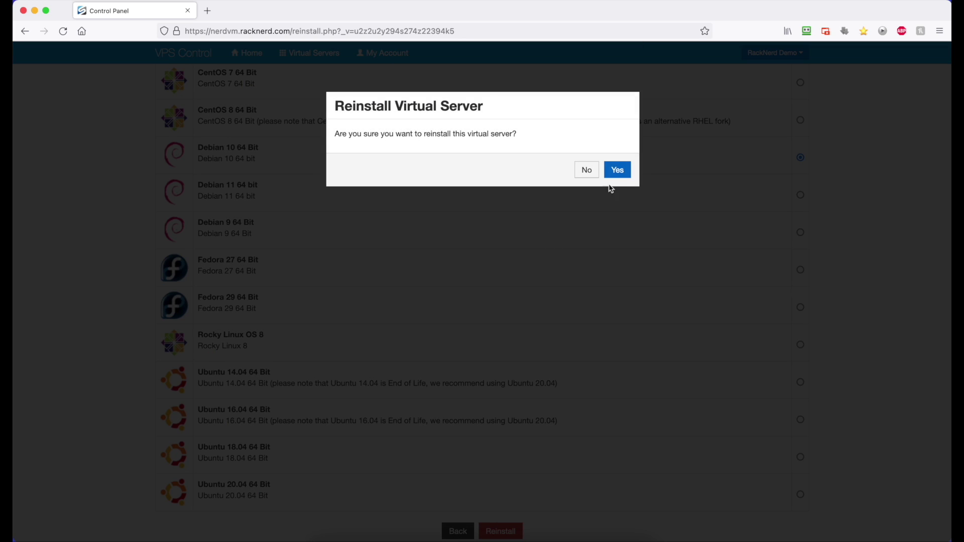
left_click(616, 170)
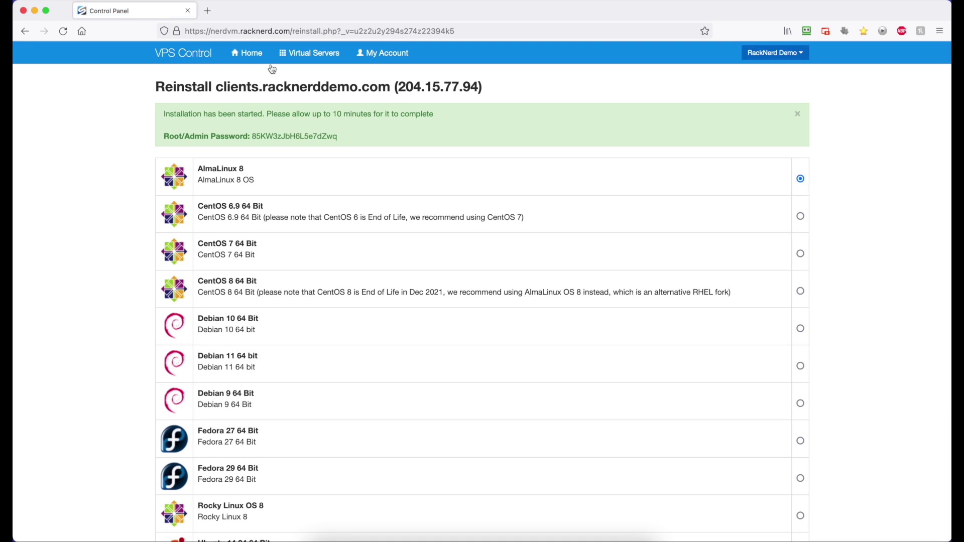
- Load cloudpanel.io in a new tab and open its installation guide for Other providers
key("super+t")
type("cloudpanel")
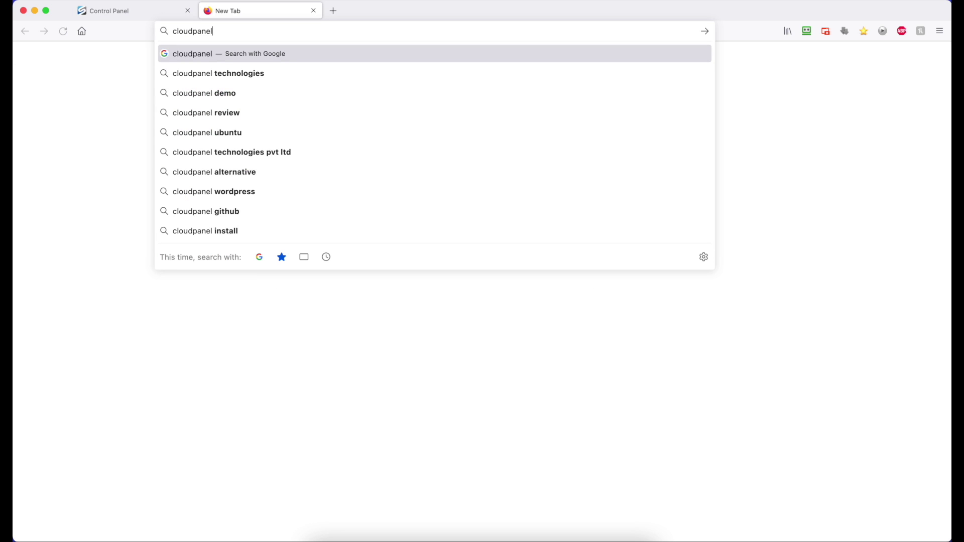
type(".io")
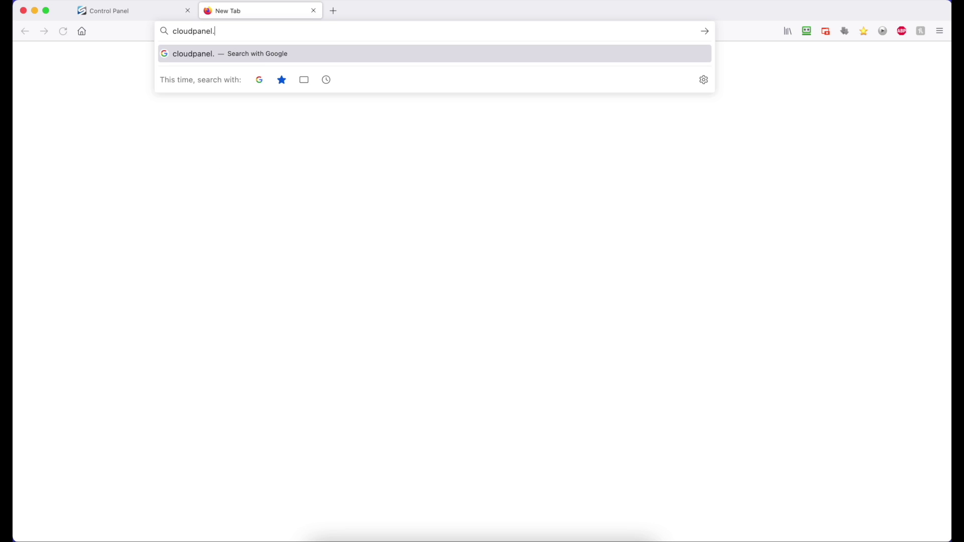
key("Return")
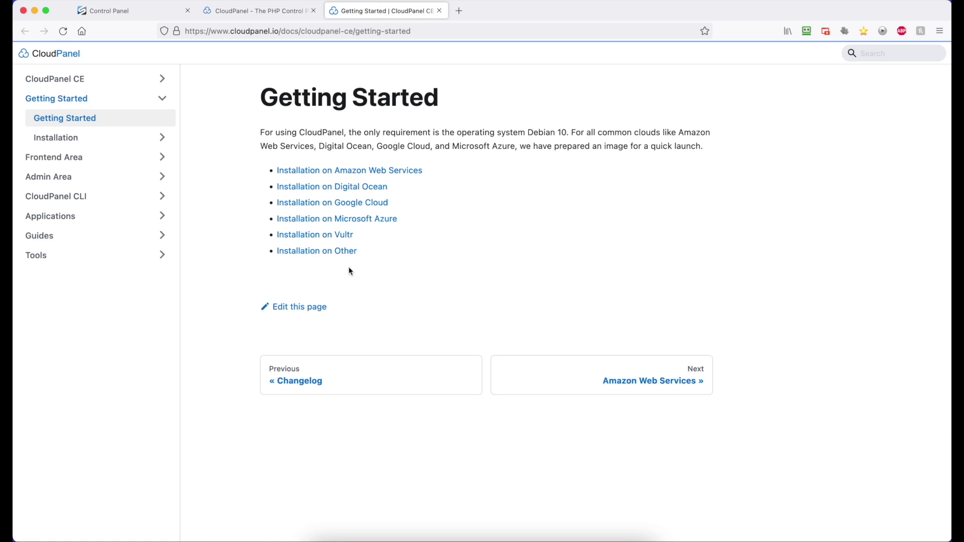
left_click(333, 252)
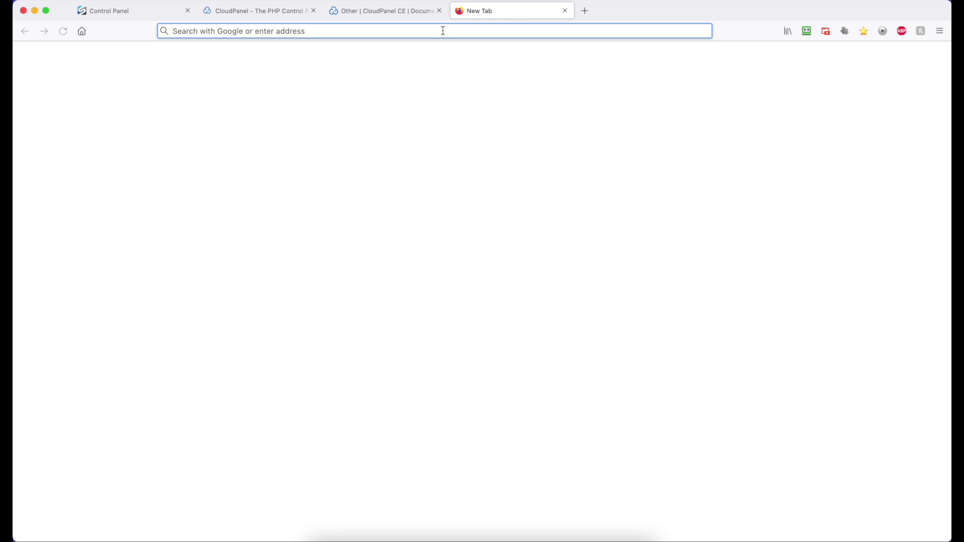
- Search the web for 'ioncube loader download'
type("ion")
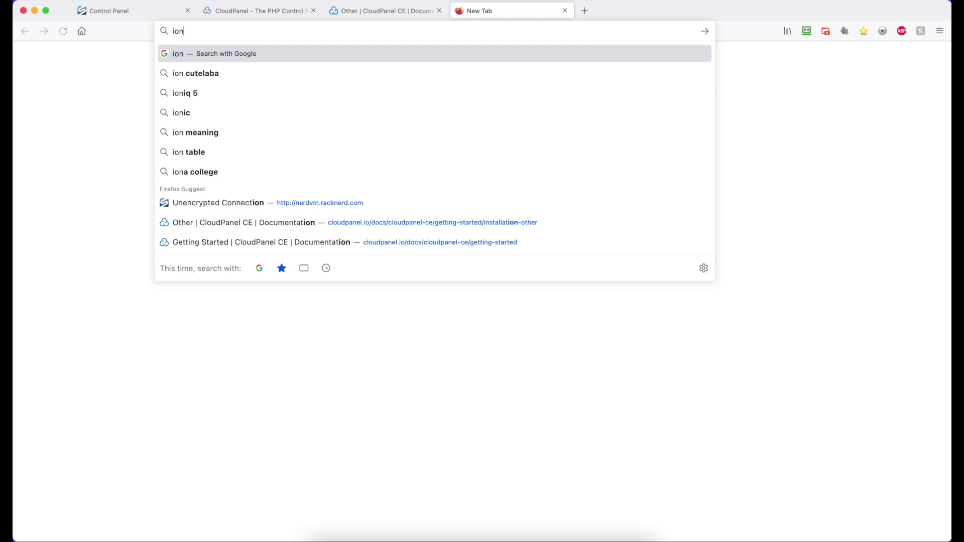
type("cube load")
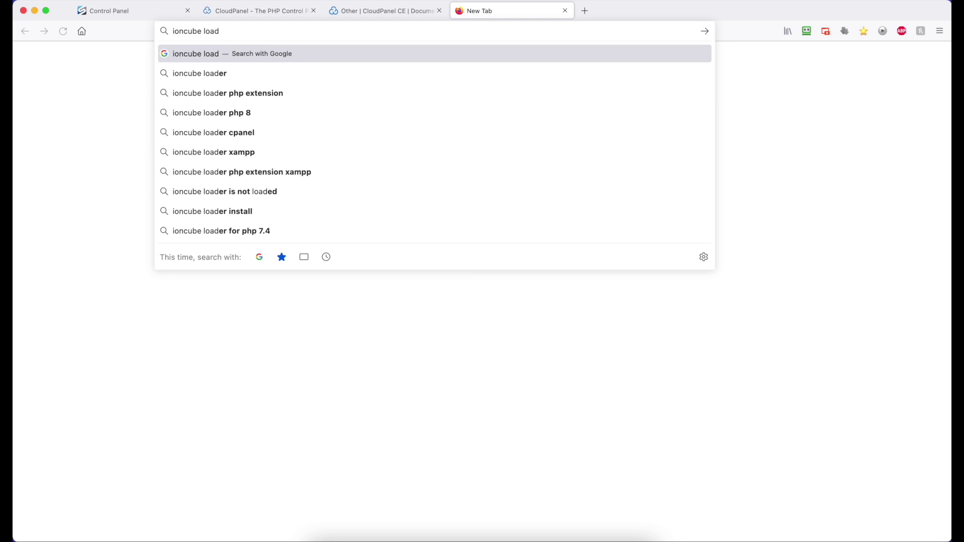
type("er download")
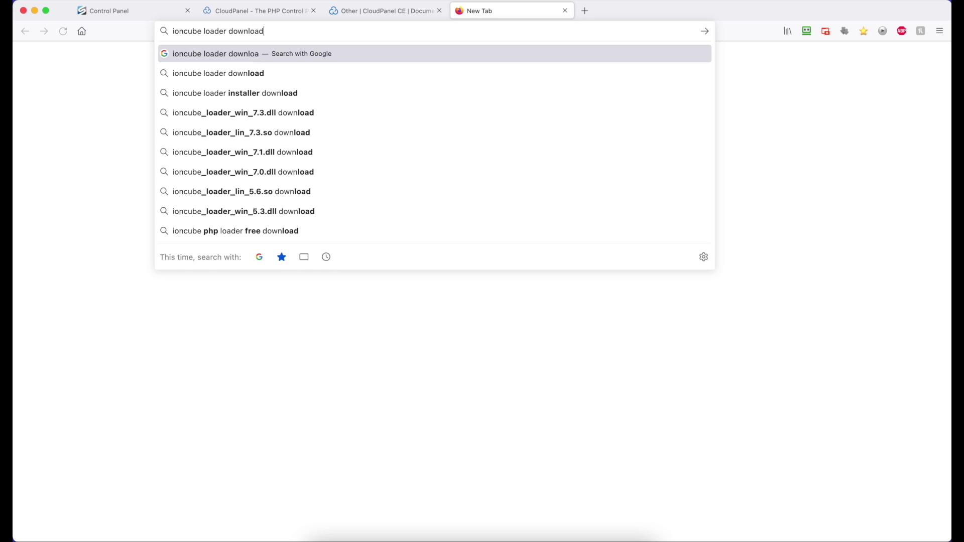
key("Return")
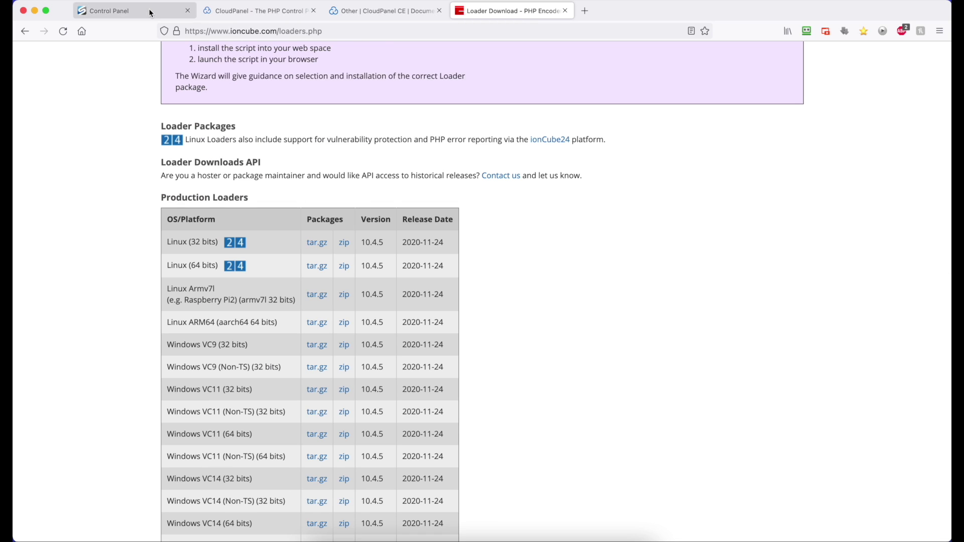
left_click(115, 11)
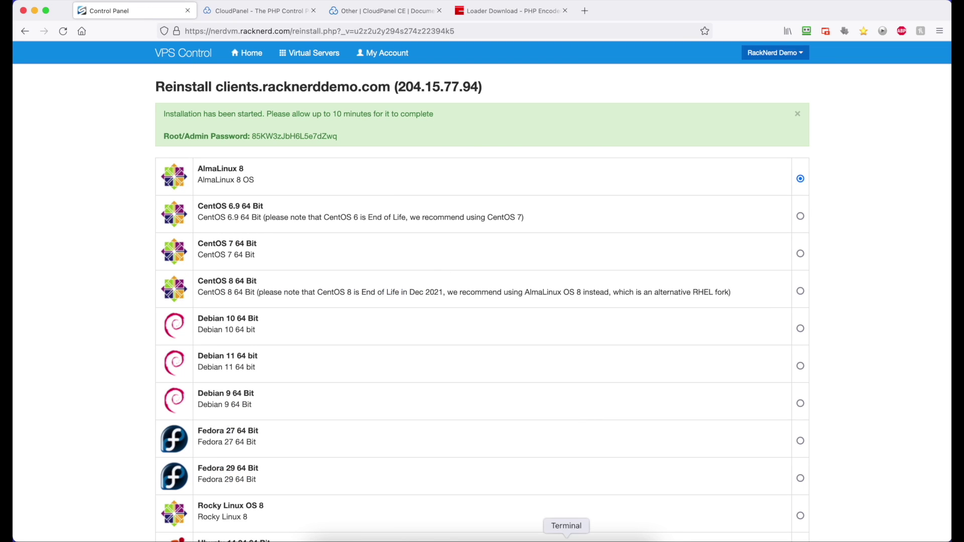
left_click(566, 536)
left_click(474, 90)
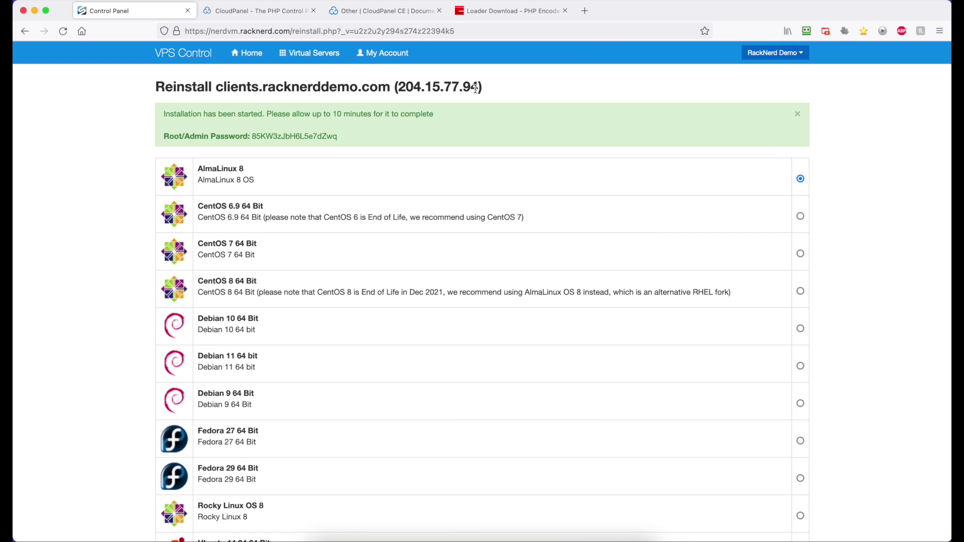
left_click_drag(478, 88, 397, 88)
key("super+c")
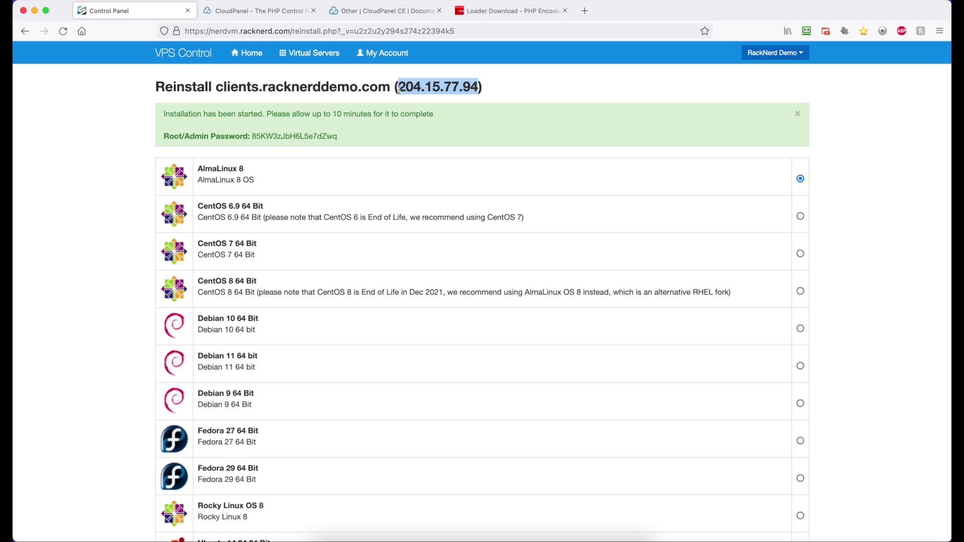
left_click(566, 536)
type("b")
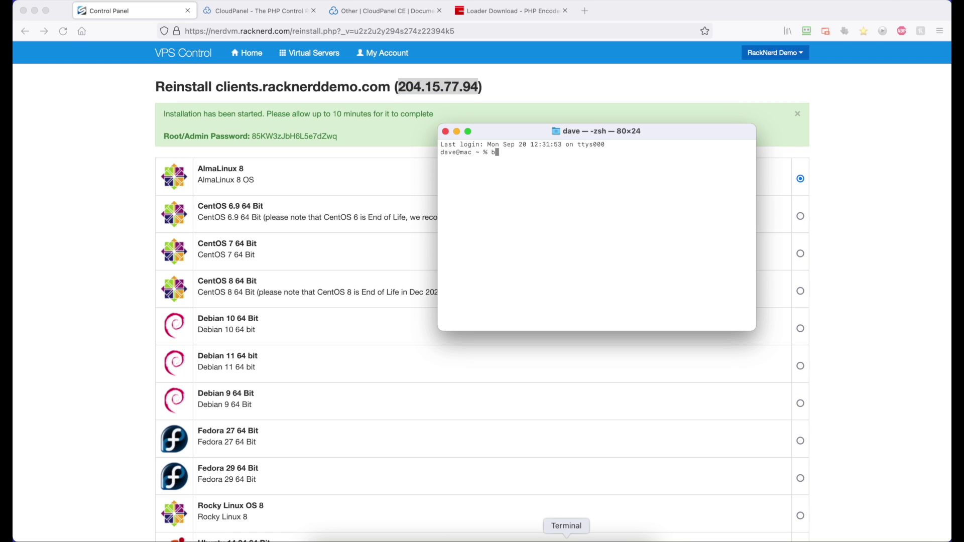
key("BackSpace")
type("ssh root@")
key("super+v")
key("Return")
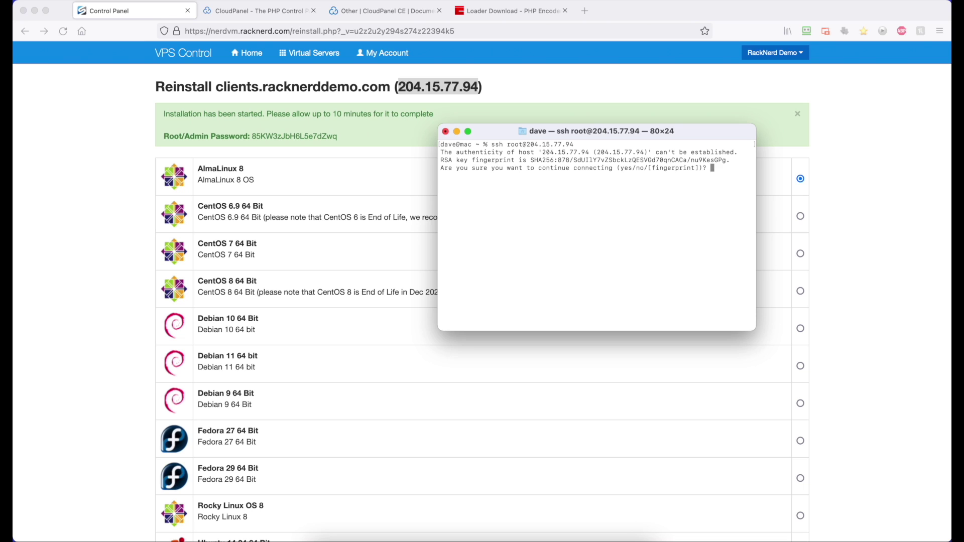
type("yes")
key("Return")
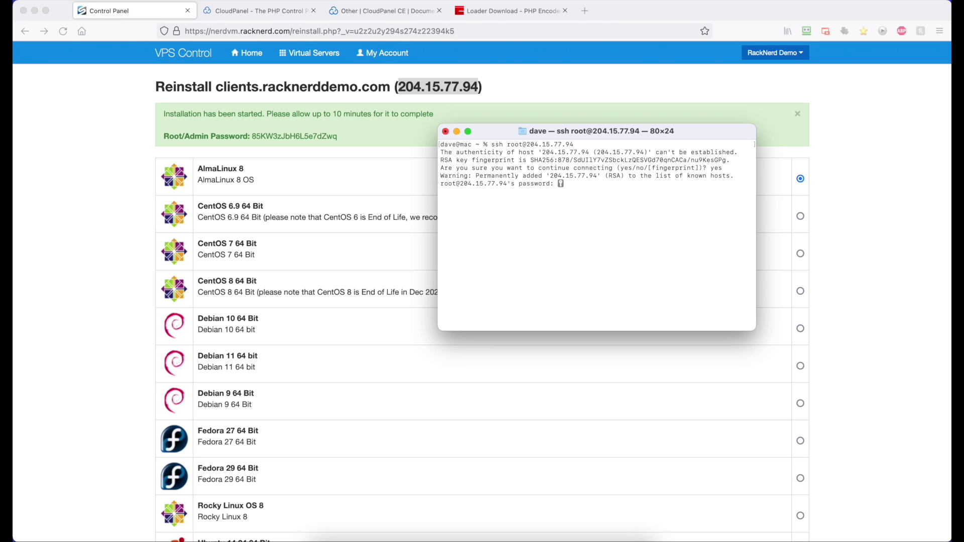
- Log in with the root password copied from the VPS control panel
left_click(331, 135)
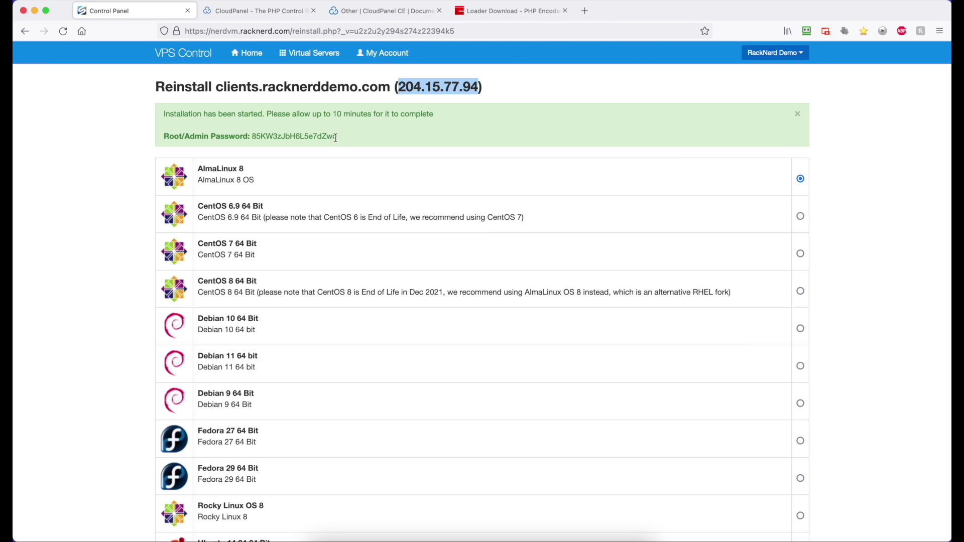
left_click_drag(337, 137, 253, 137)
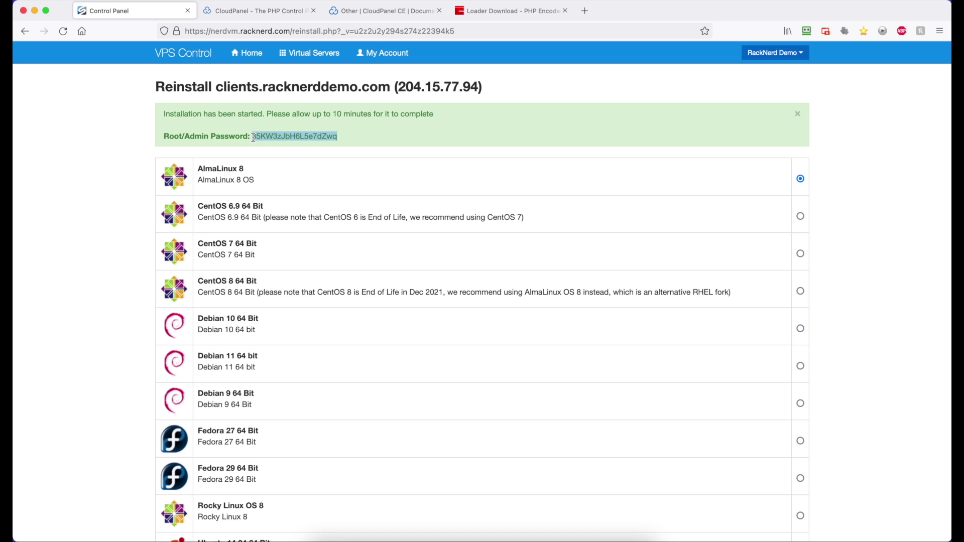
right_click(256, 136)
left_click(266, 142)
left_click(566, 534)
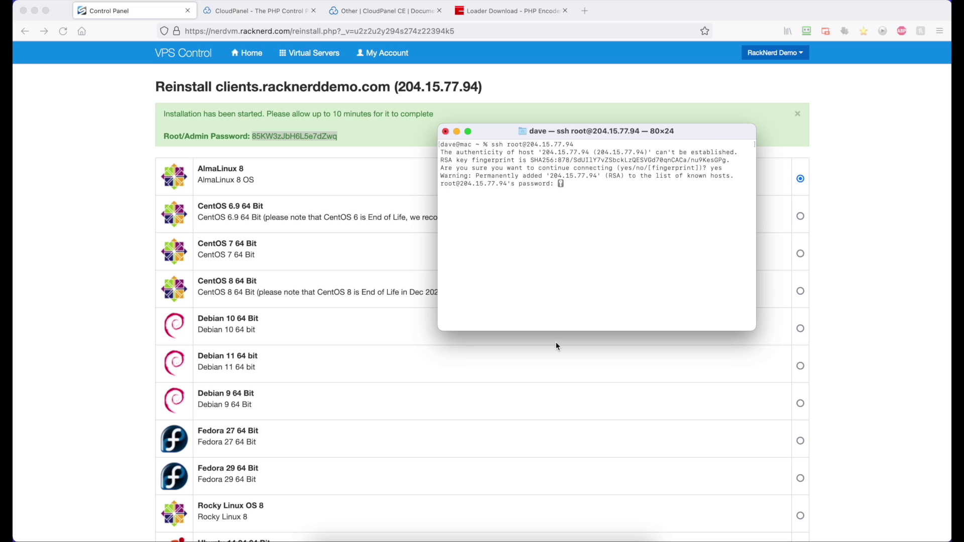
key("super+v")
key("Return")
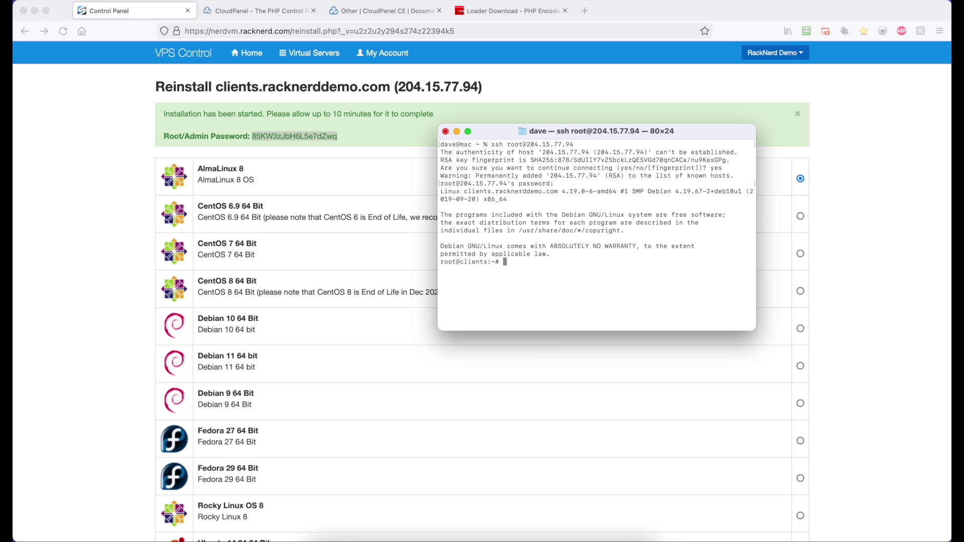
- Run passwd and set the new root password, entering it twice
type("passwd")
key("Return")
key("super+v")
key("Return")
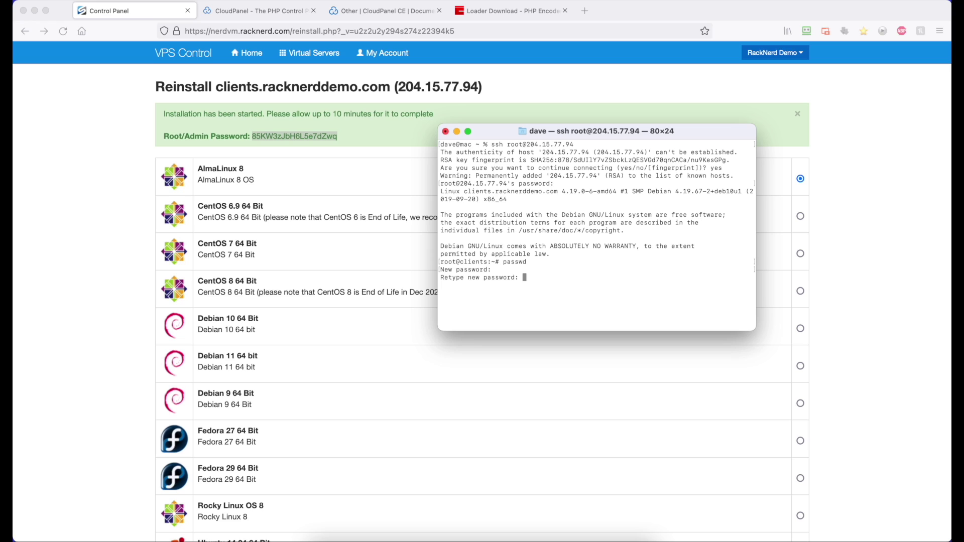
key("super+v")
key("Return")
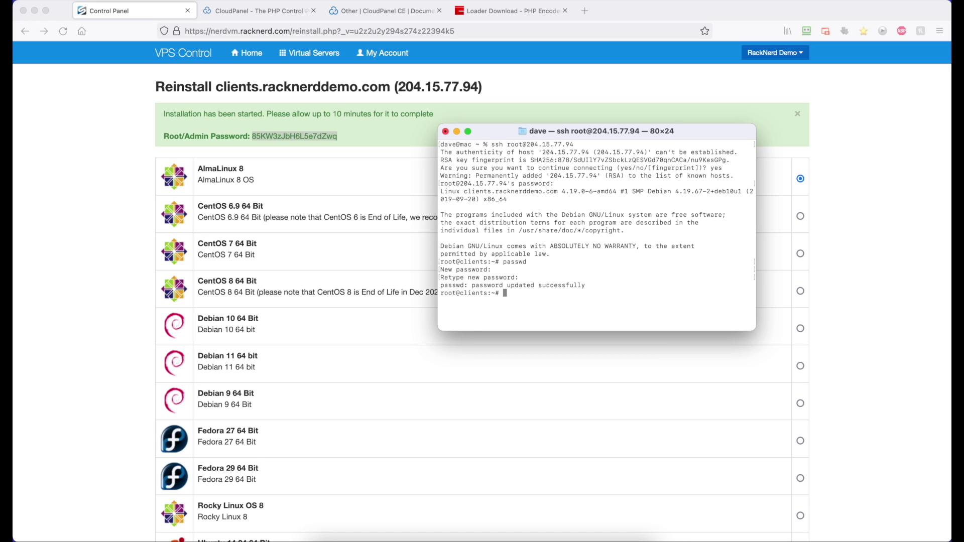
- Bring up the CloudPanel Other installation docs alongside the SSH terminal
key("Return")
left_click(289, 11)
left_click(362, 11)
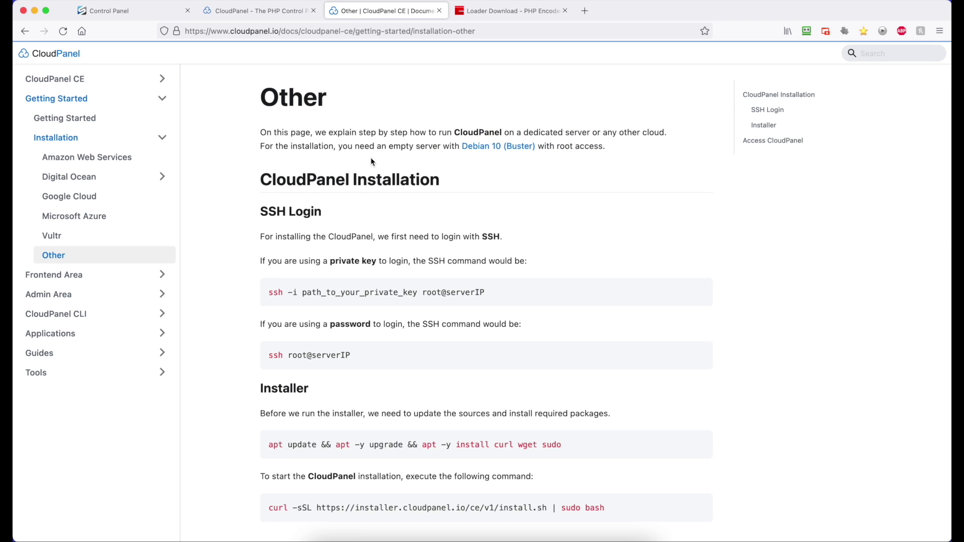
scroll(426, 258, "down", 3)
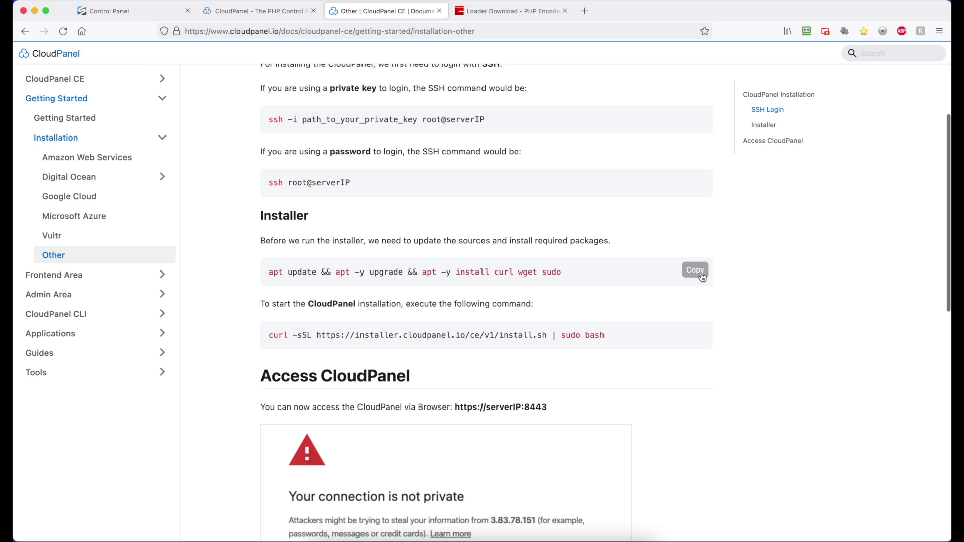
key("super+Tab")
left_click_drag(564, 195, 448, 49)
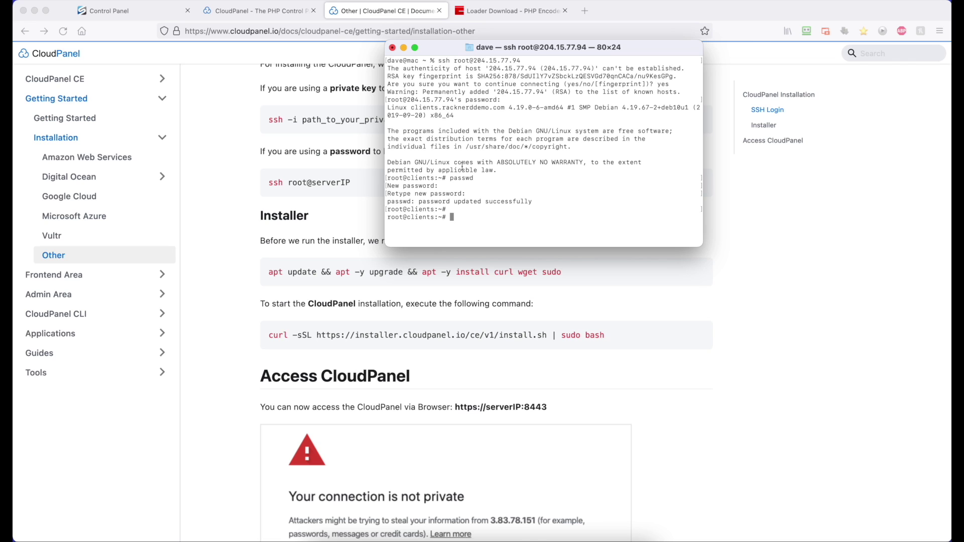
- Run the apt update, upgrade and curl/wget/sudo install command, answering y to each prompt
key("super+v")
key("Return")
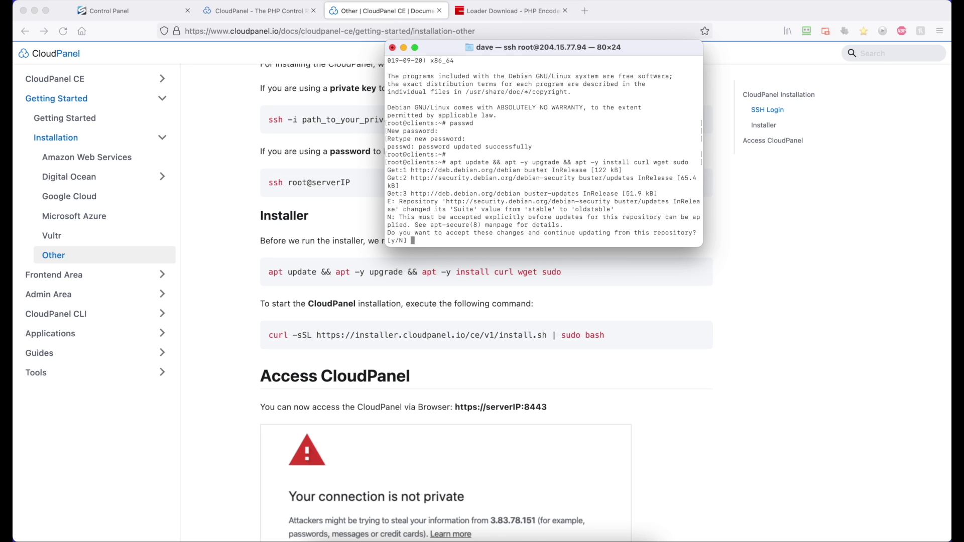
type("y")
key("Return")
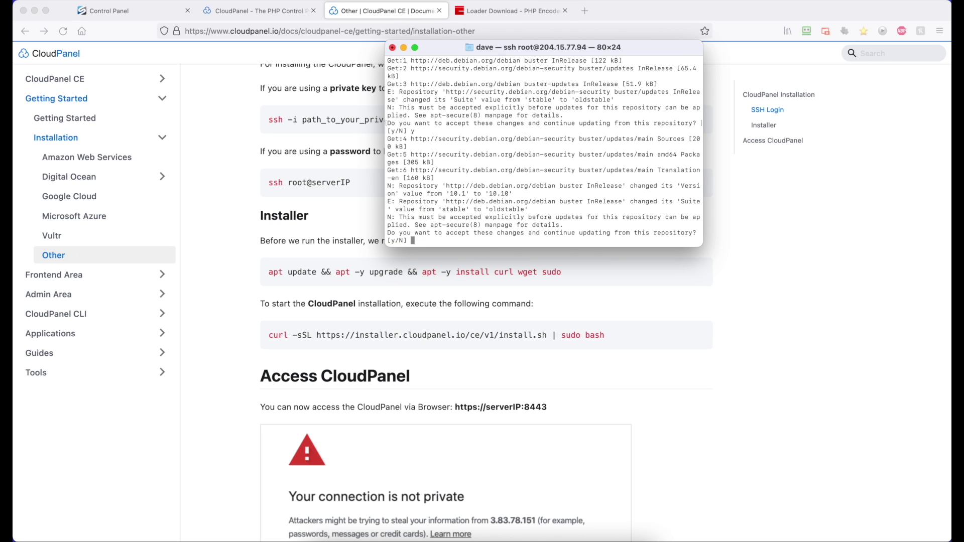
type("y")
key("Return")
type("y")
key("Return")
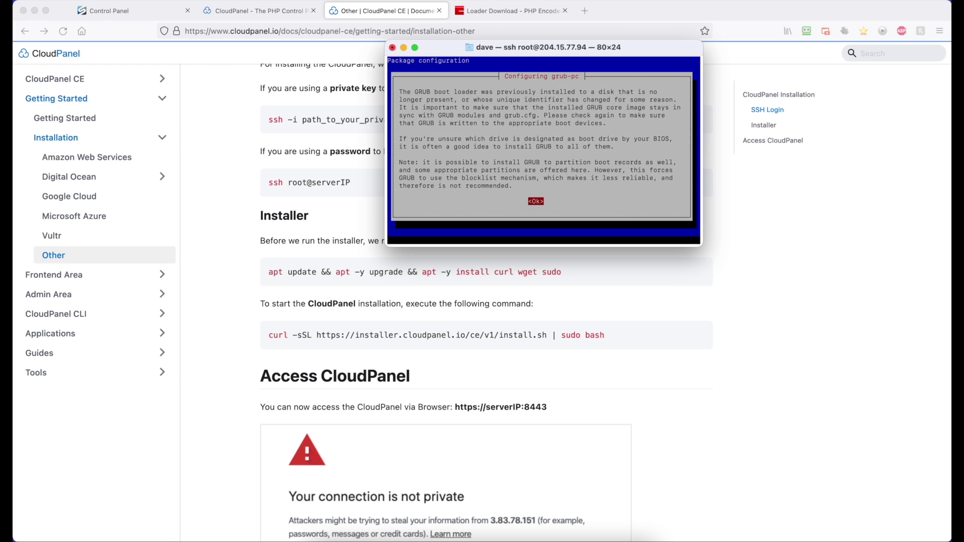
- Continue past the GRUB install-device failure and keep the local sshd_config
key("Return")
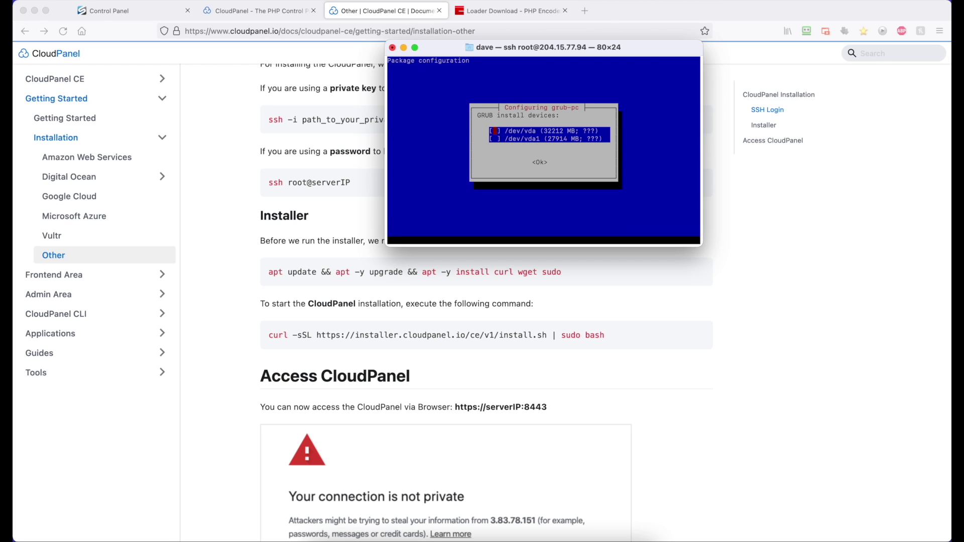
key("Return")
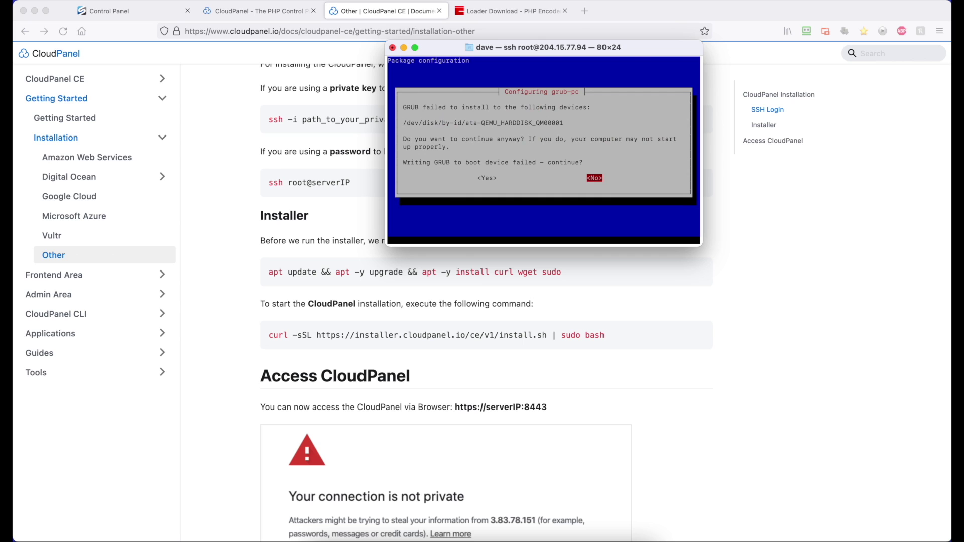
key("Left")
key("Return")
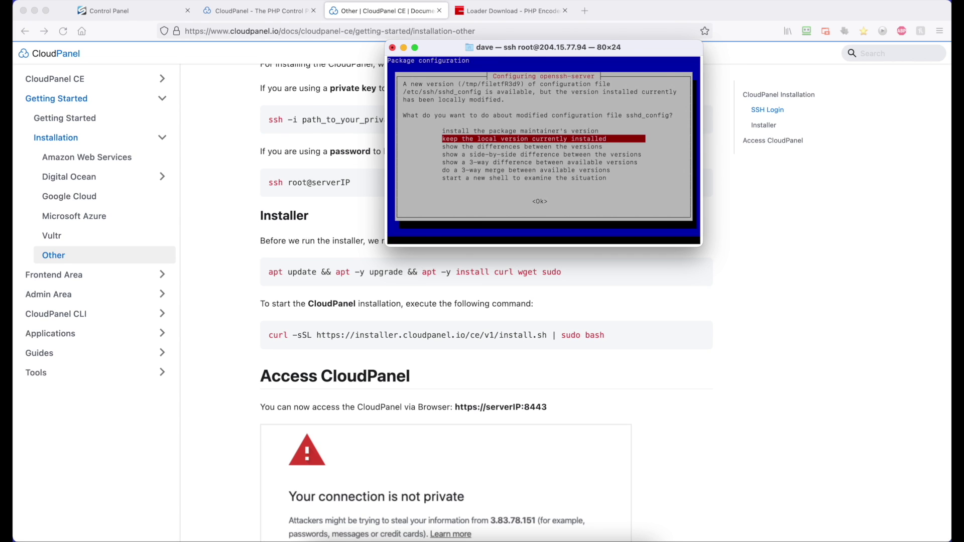
key("Return")
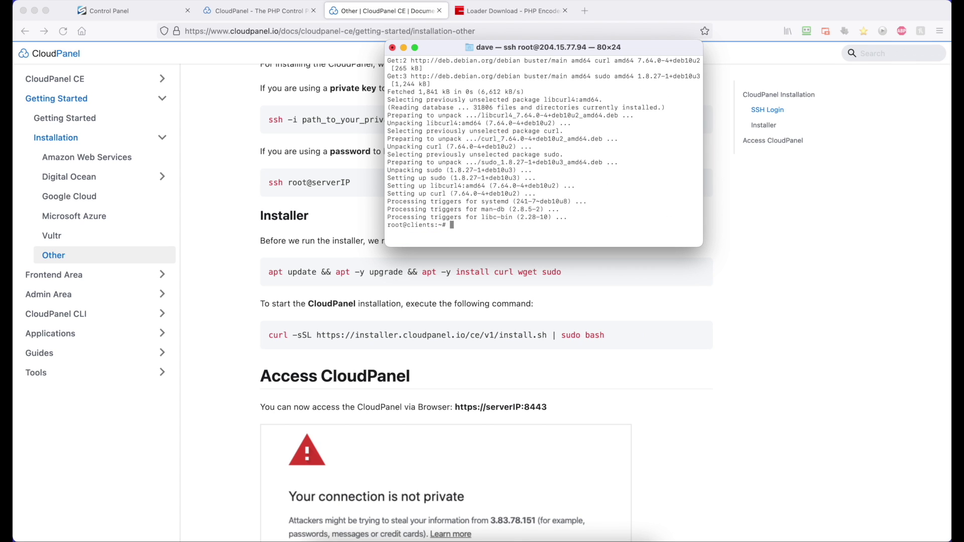
- Copy the CloudPanel curl install command from the docs and run it on the server
left_click(624, 296)
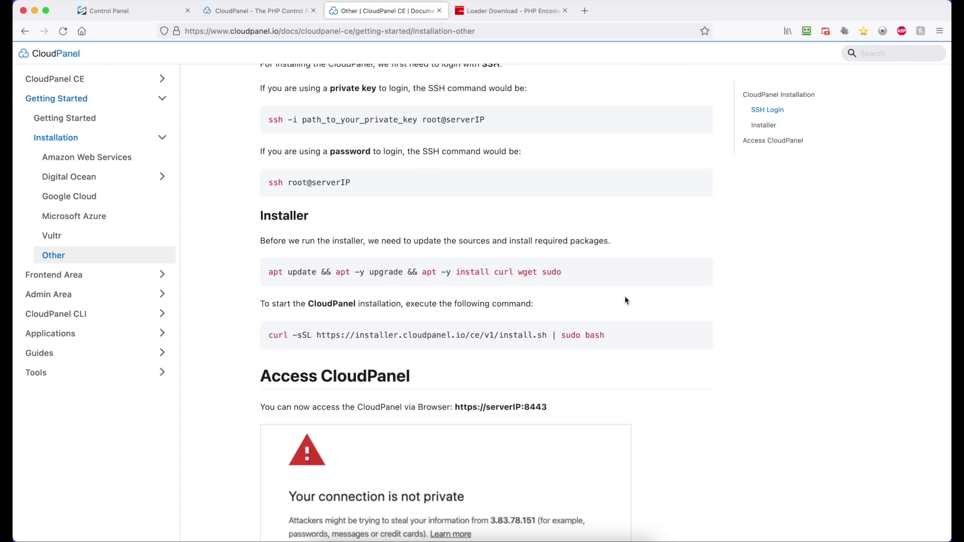
left_click(694, 333)
left_click(566, 539)
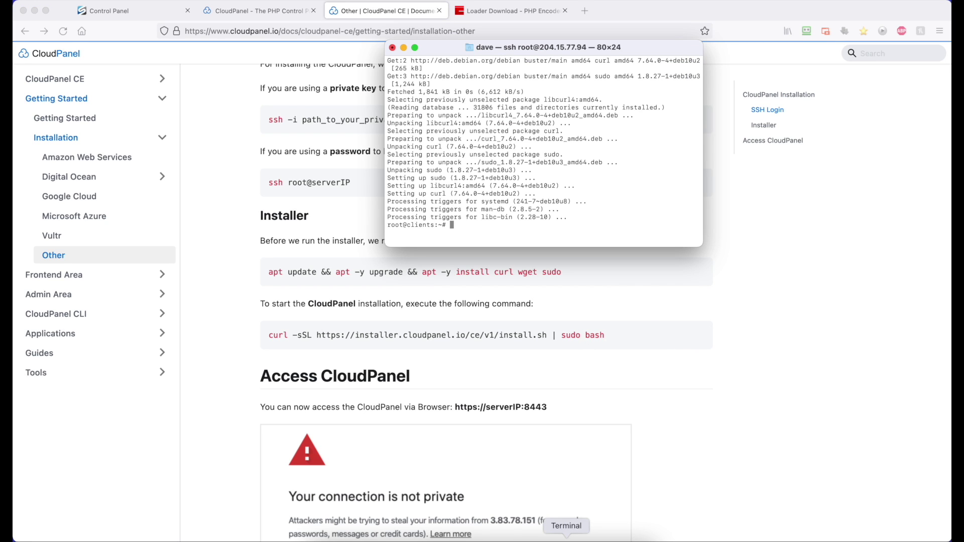
key("super+v")
key("Return")
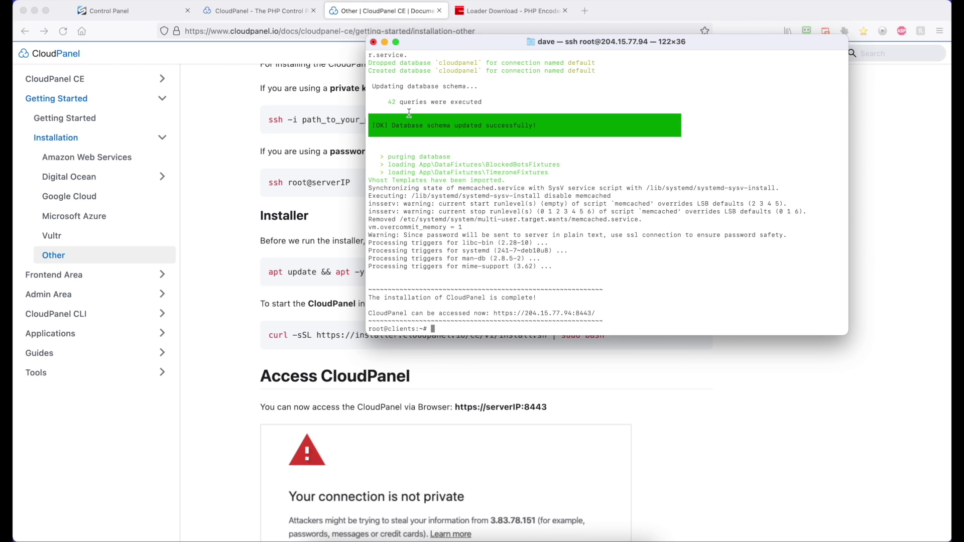
left_click_drag(492, 312, 604, 313)
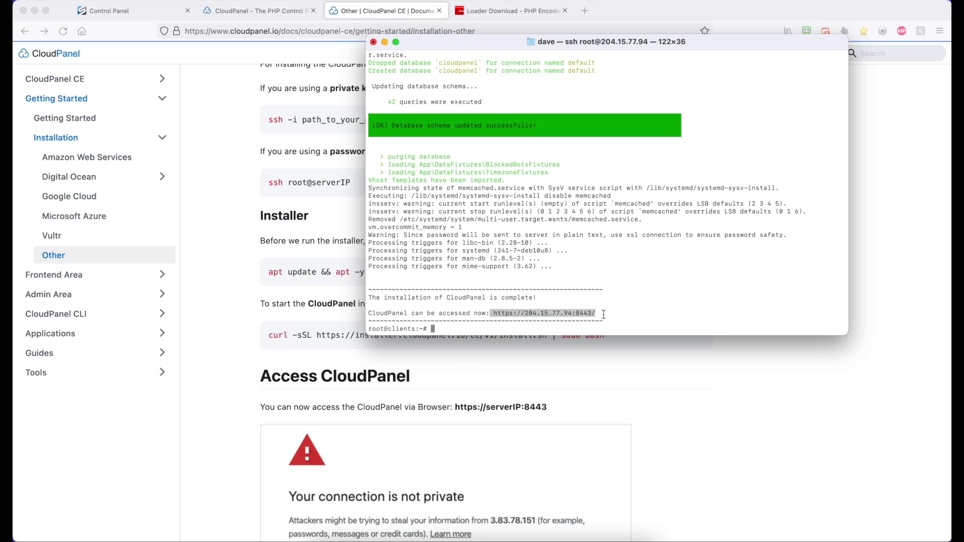
- Change into /etc/php and list its PHP versions 7.1 through 8.0
type("cd /etc")
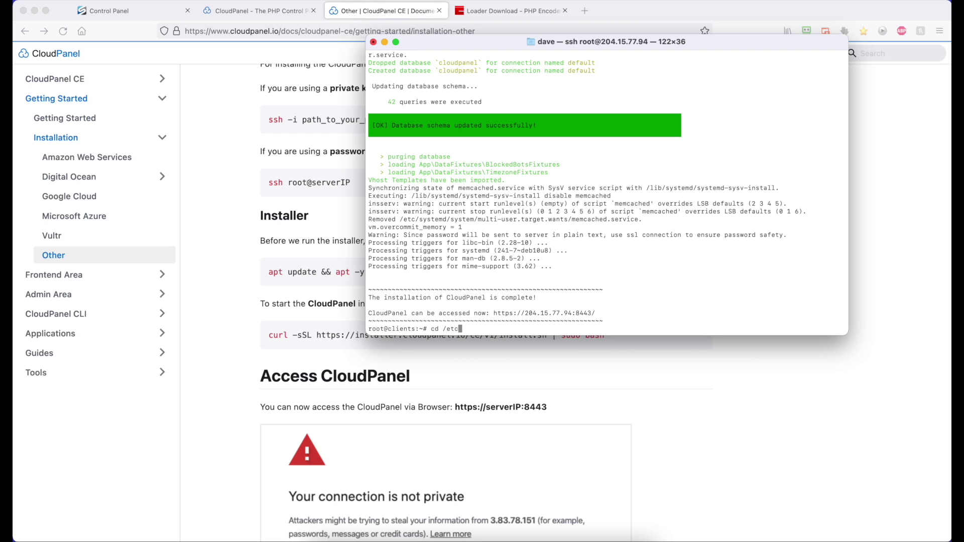
type("/")
type("cl")
key("Tab")
key("BackSpace")
key("BackSpace")
key("BackSpace")
key("BackSpace")
key("BackSpace")
key("BackSpace")
key("BackSpace")
key("BackSpace")
key("BackSpace")
key("BackSpace")
key("BackSpace")
type("p")
type("/")
key("Return")
type("ls")
key("Return")
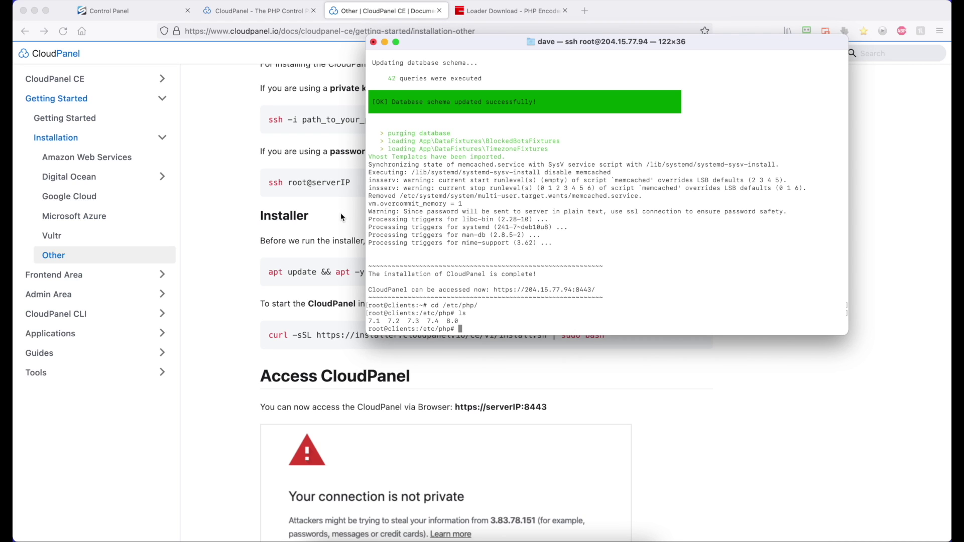
- Copy the Linux (64 bits) ionCube loader zip link and download it into /etc/php with wget
left_click(315, 163)
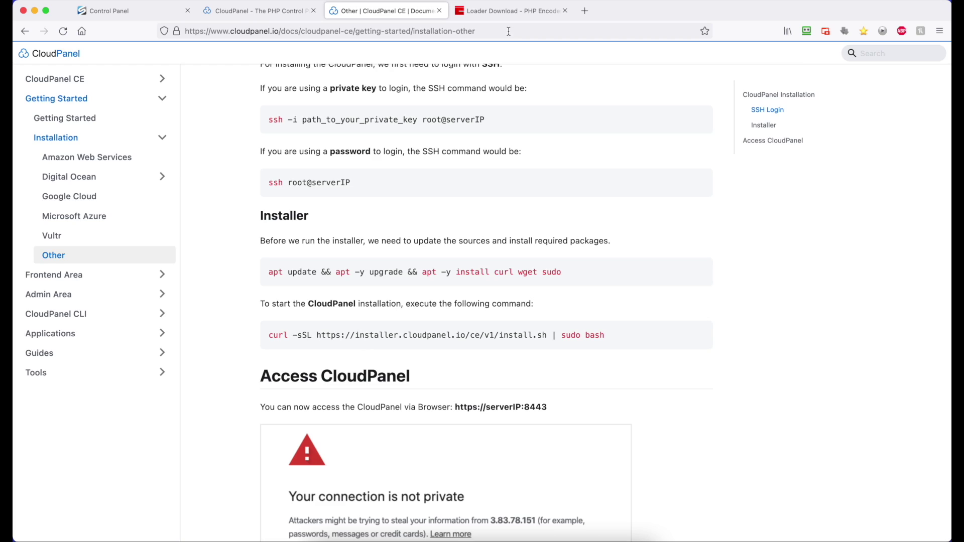
left_click(512, 13)
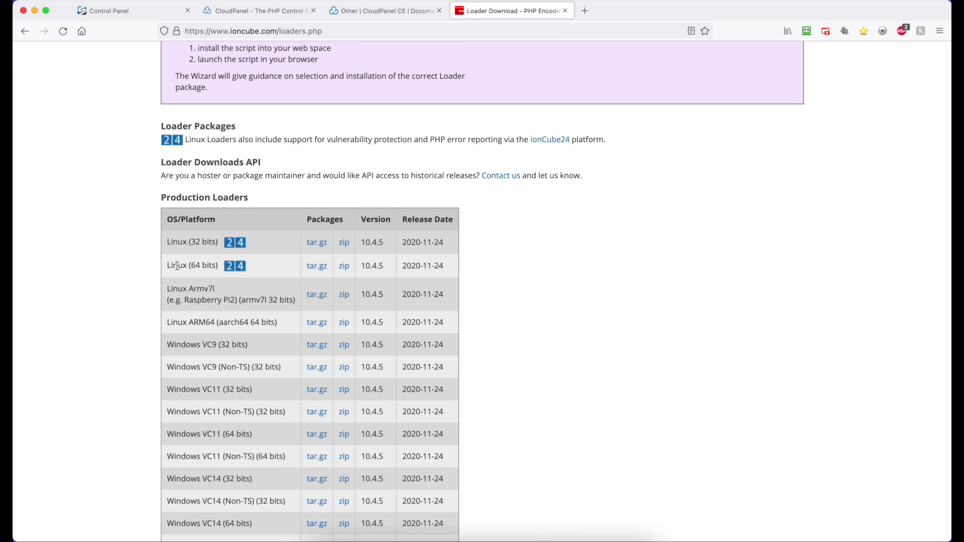
right_click(343, 266)
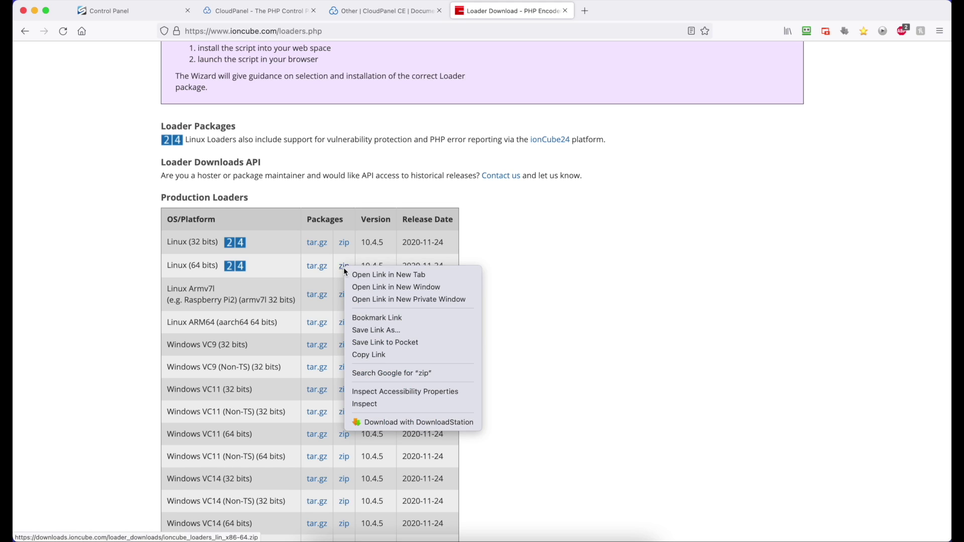
left_click(385, 355)
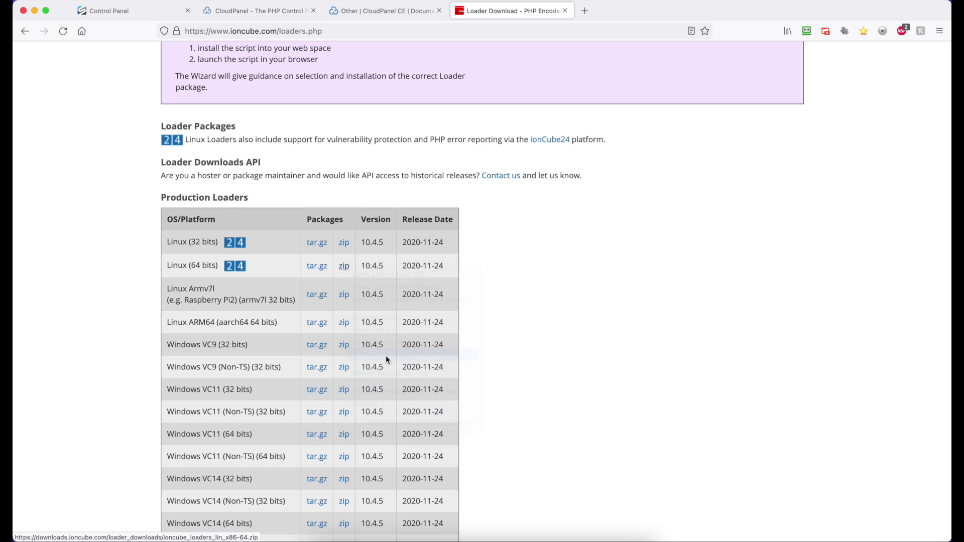
left_click(567, 535)
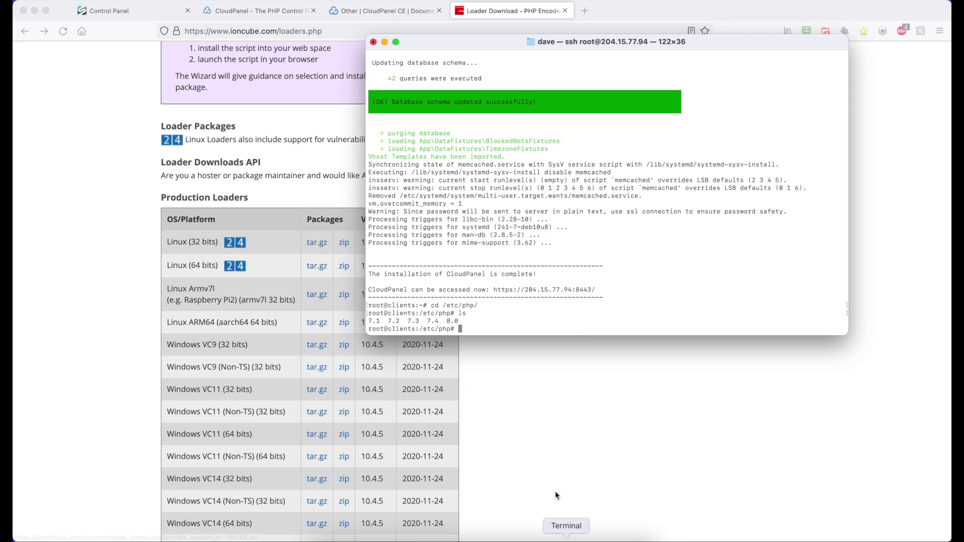
type("wget")
key("super+v")
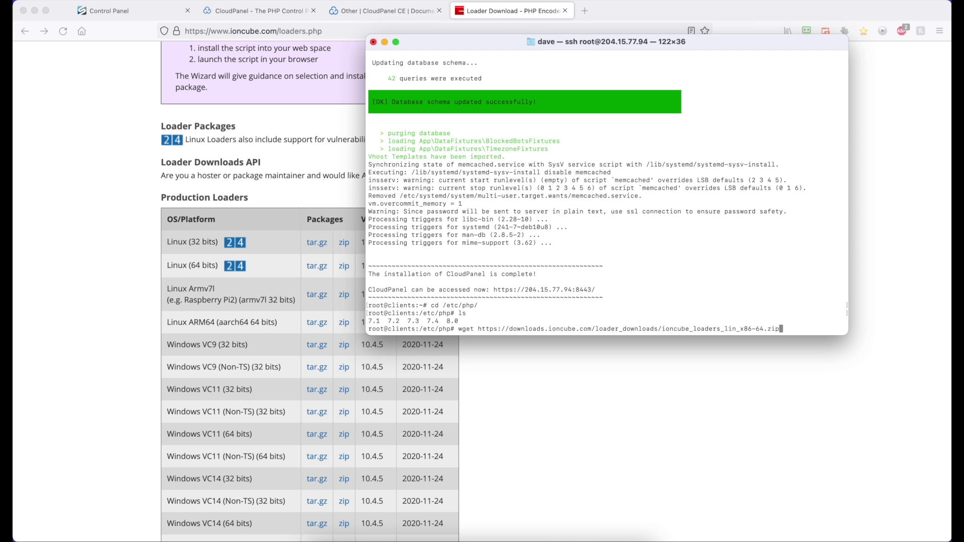
key("Return")
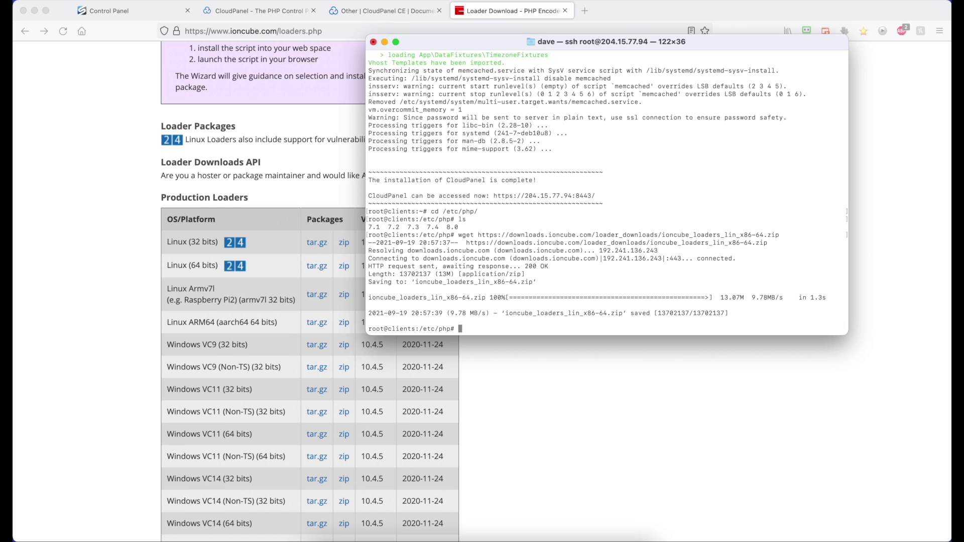
type("unzip i")
- Extract ioncube_loaders_lin_x86-64.zip, list the result, then delete the zip
key("Tab")
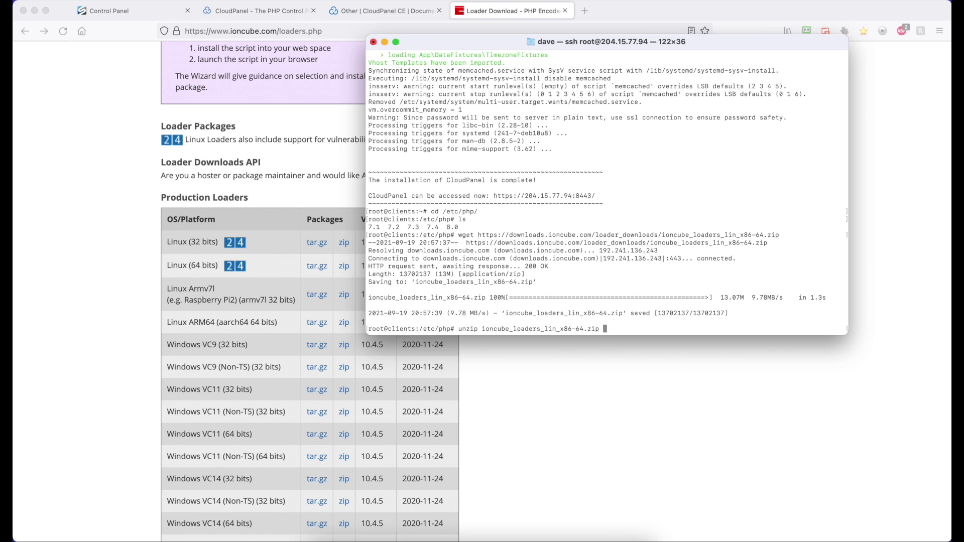
key("Return")
type("ls")
key("Return")
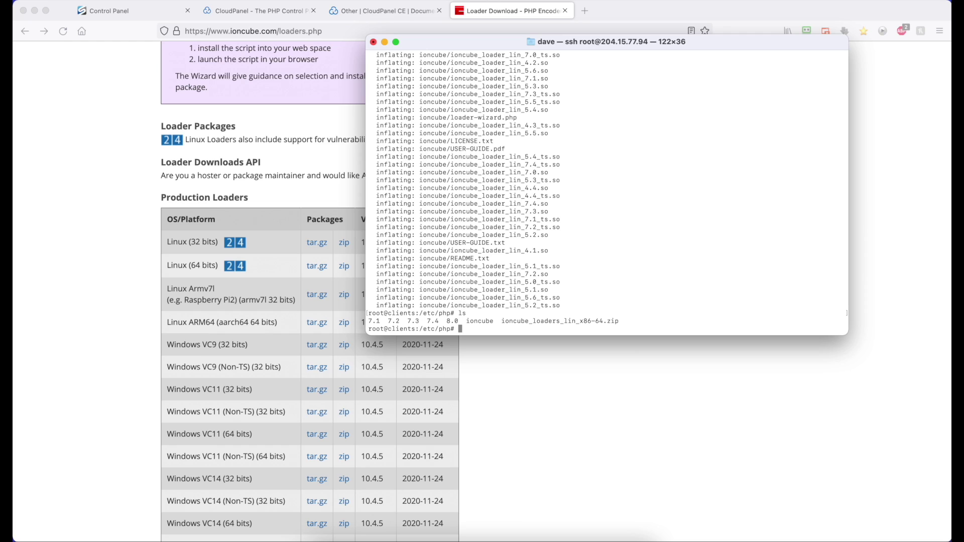
type("rm io")
key("Tab")
type("_")
key("Tab")
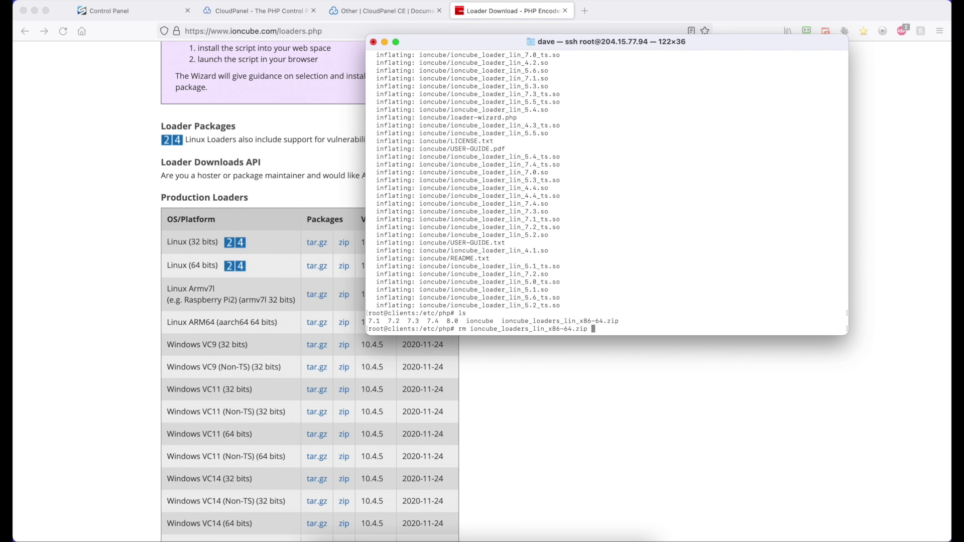
key("Return")
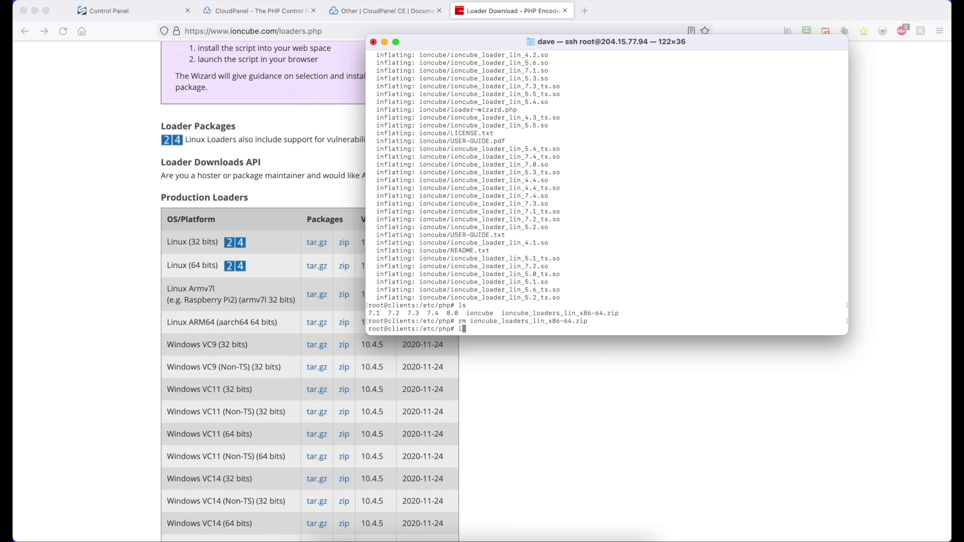
- Enter the ioncube folder and list the extracted loader files
type("cd i")
type("o")
key("Tab")
key("Return")
type("ls")
key("Return")
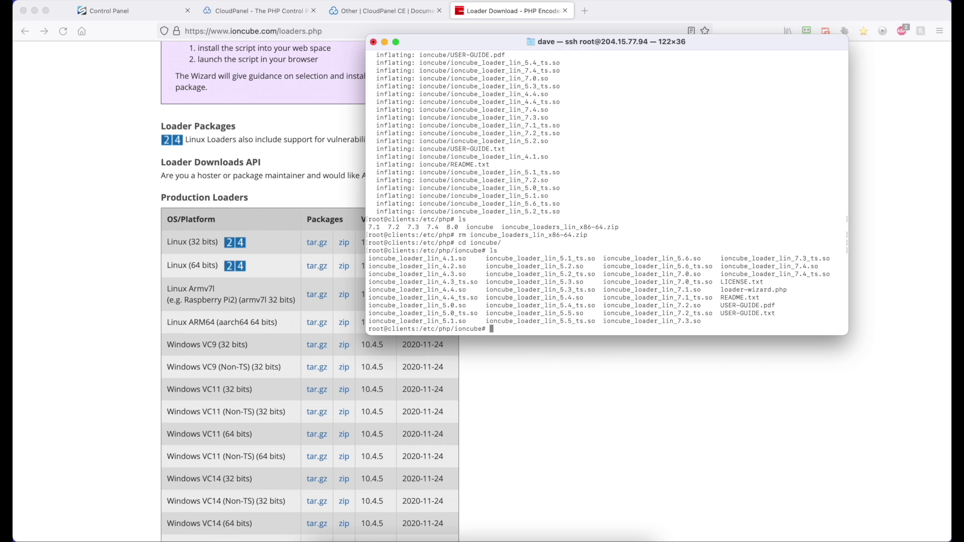
- Copy the zend_extension example line from README.txt in nano, then exit the editor
type("nano RE")
key("Tab")
key("Return")
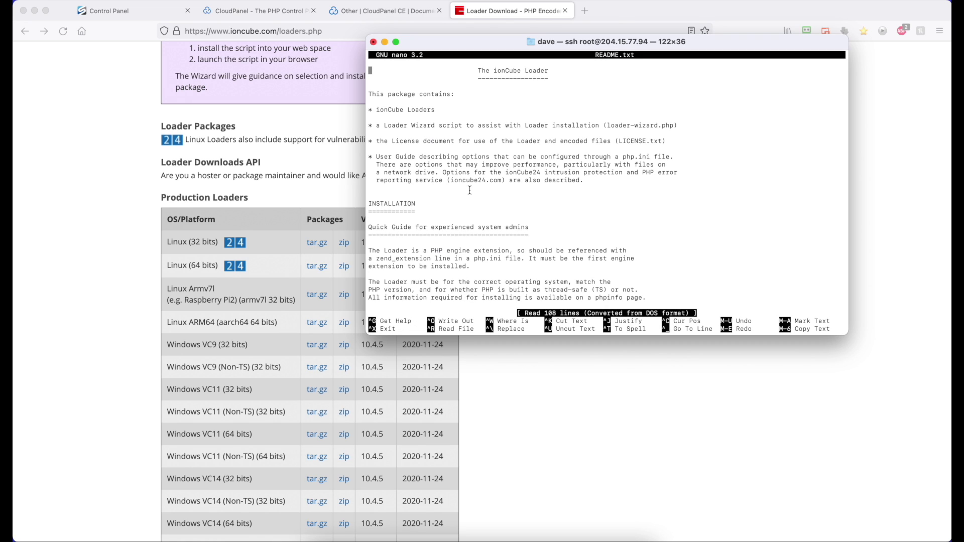
key("Down")
key("Down")
key("Down")
key("Down")
key("Down")
key("Down")
key("Down")
key("Down")
key("Down")
key("Down")
key("Down")
key("Down")
key("Down")
key("Down")
key("Down")
key("Down")
key("Down")
key("Down")
key("Down")
key("Down")
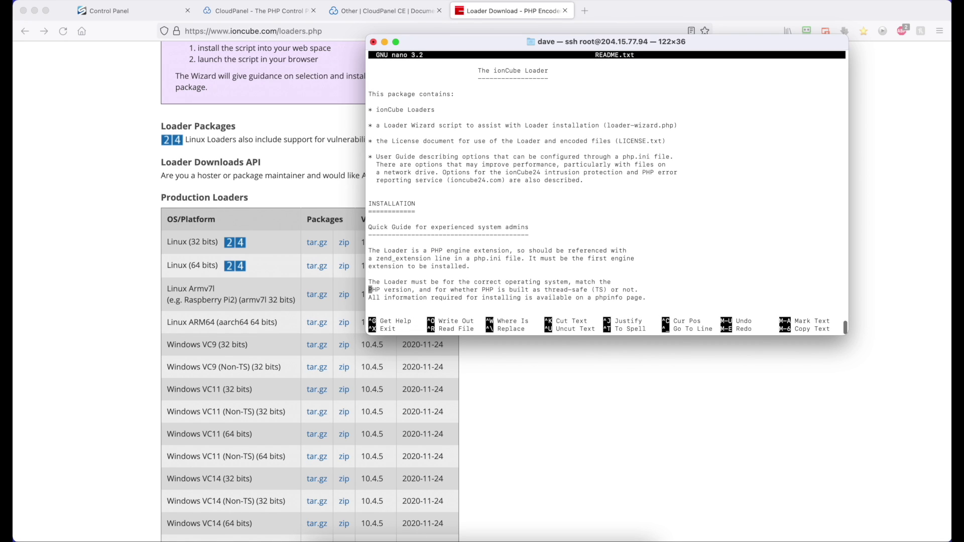
key("Down")
key("Down")
key("Down")
key("Down")
key("Down")
key("Down")
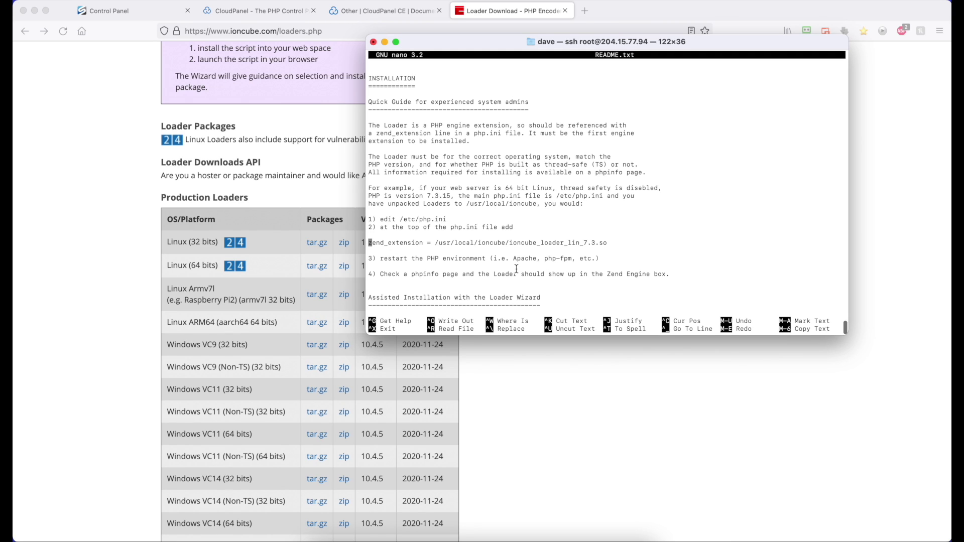
left_click_drag(606, 246, 369, 242)
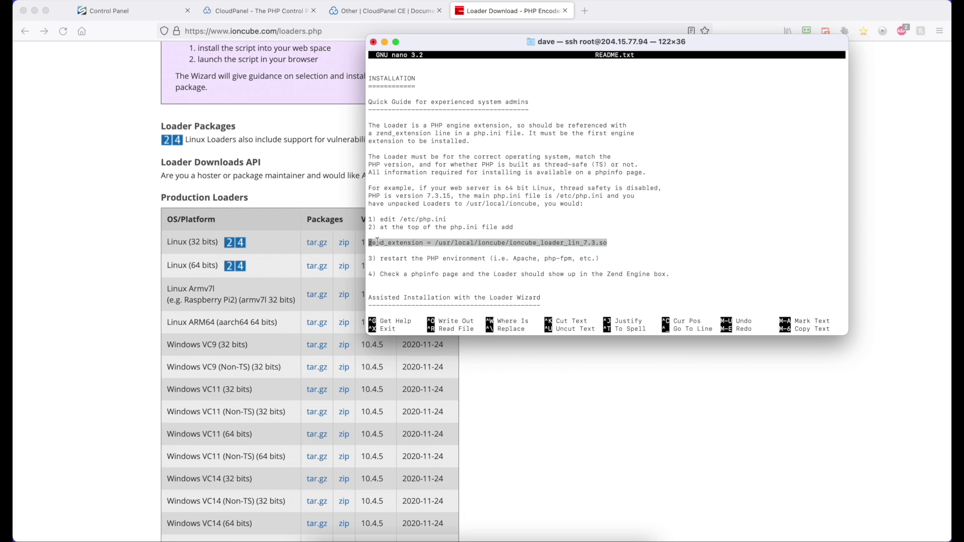
right_click(388, 244)
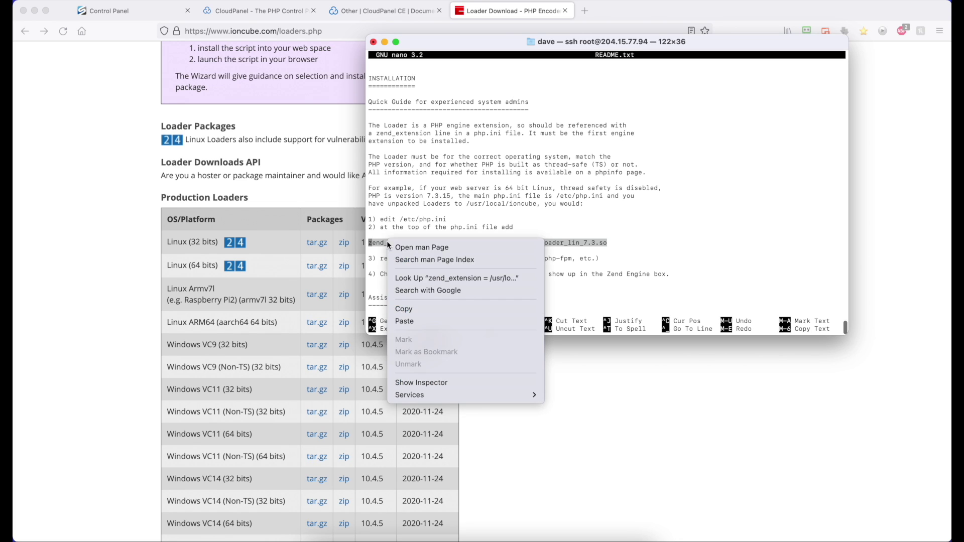
left_click(419, 307)
key("ctrl+c")
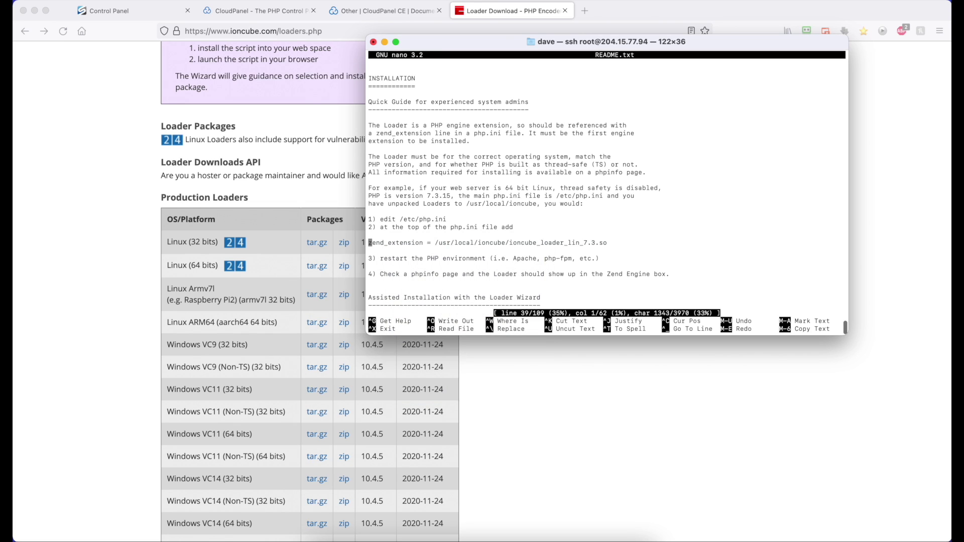
key("ctrl+x")
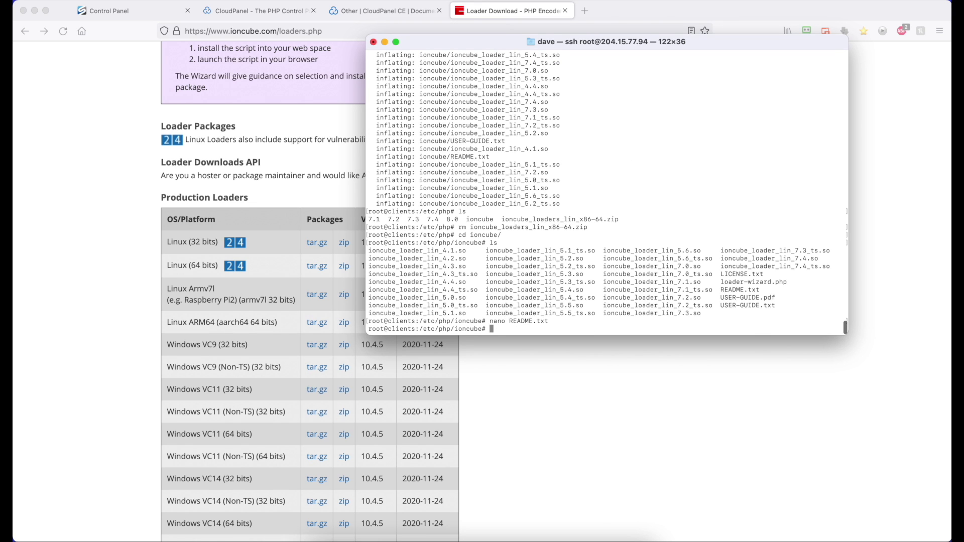
- Go up to /etc/php and into the PHP 7.4 folder, listing the contents along the way
type("cd ..")
key("Return")
type("ls")
key("Return")
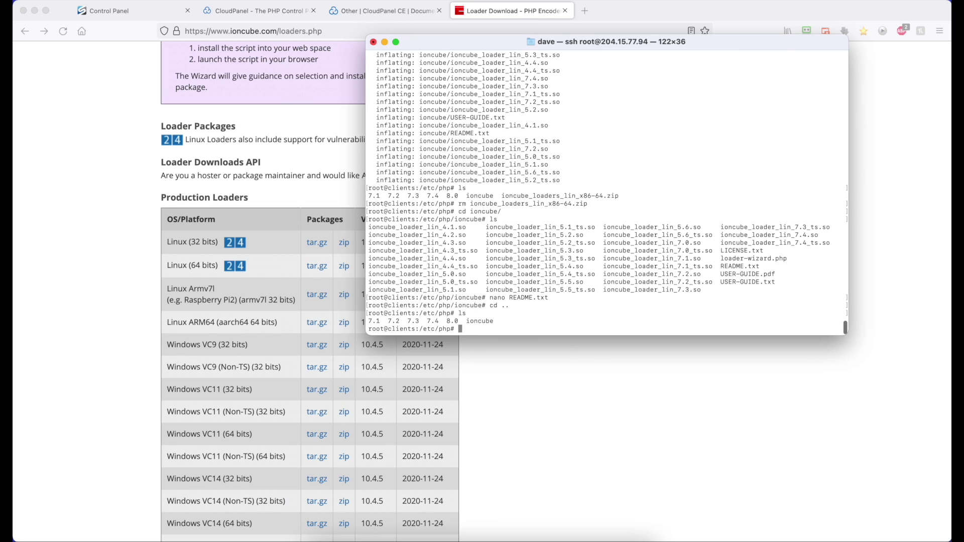
type("cd 7.4")
key("Return")
type("ls")
key("Return")
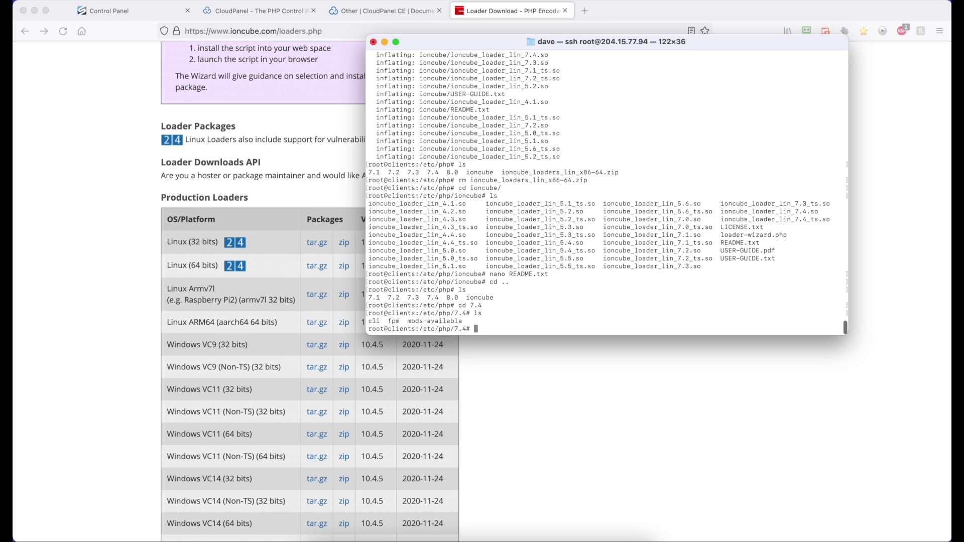
- Enter the fpm folder and open php.ini in nano
type("cd fpm")
key("Tab")
key("Return")
type("ls")
key("Return")
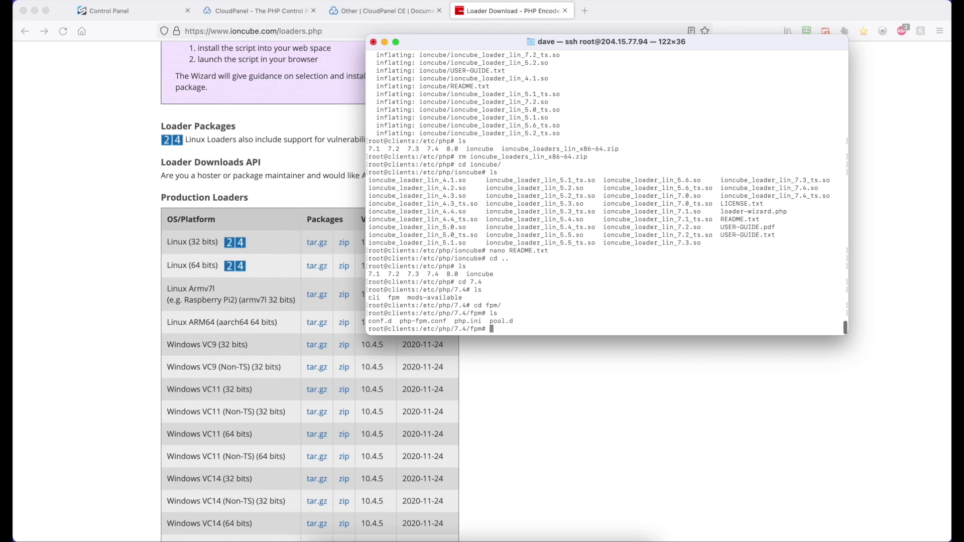
type("nano php.")
key("Tab")
key("Return")
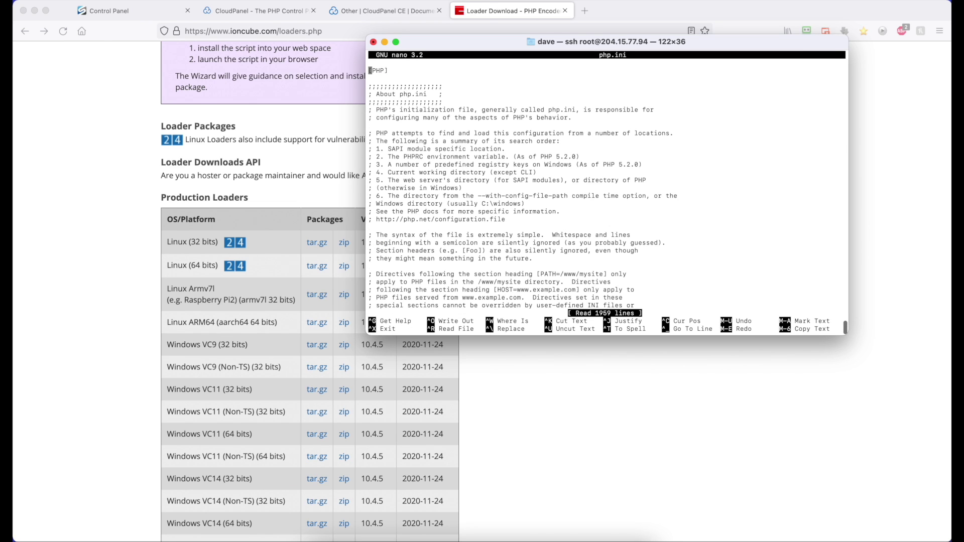
- Paste the zend_extension line above [PHP], pointing it to /etc/php/ioncube/ioncube_loader_lin_7.4.so
key("Return")
key("Up")
key("super+v")
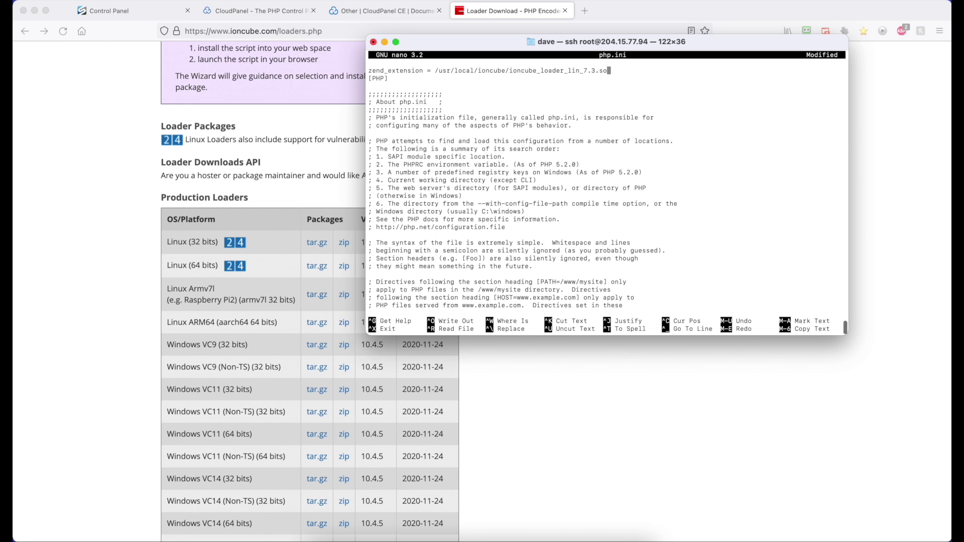
key("Left")
key("Left")
key("Left")
key("BackSpace")
type("4")
key("Left")
key("Left")
key("Left")
key("Left")
key("Left")
key("Left")
key("Left")
key("Left")
key("Left")
key("Left")
key("Left")
key("Left")
key("Left")
key("Left")
key("Left")
key("Left")
key("Left")
key("Left")
key("Left")
key("Left")
key("Left")
key("Left")
key("Left")
key("BackSpace")
key("BackSpace")
key("BackSpace")
key("BackSpace")
key("BackSpace")
key("BackSpace")
key("BackSpace")
key("BackSpace")
key("BackSpace")
key("BackSpace")
key("BackSpace")
key("BackSpace")
key("BackSpace")
key("BackSpace")
key("BackSpace")
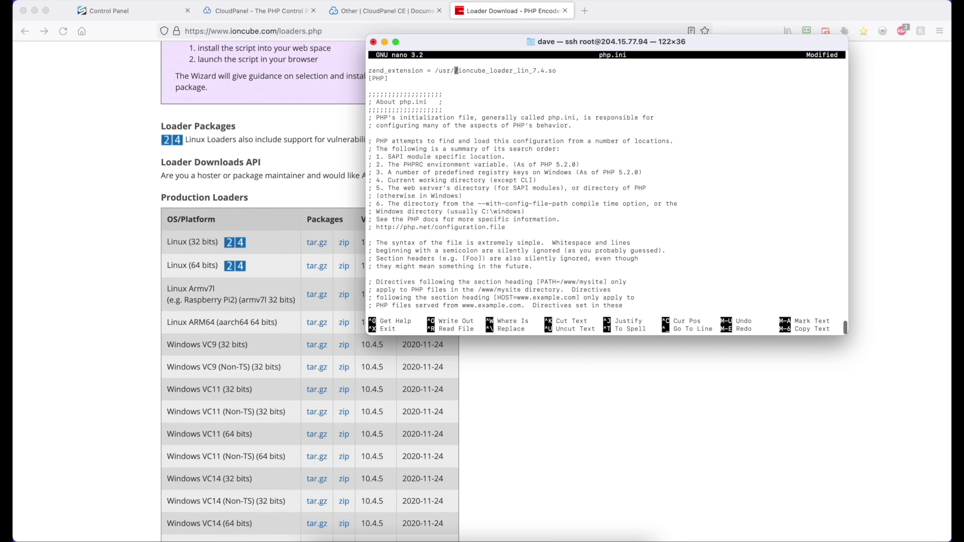
key("BackSpace")
key("BackSpace")
type("etc/php/ioncube")
- Save php.ini under the same name and exit nano
key("ctrl+o")
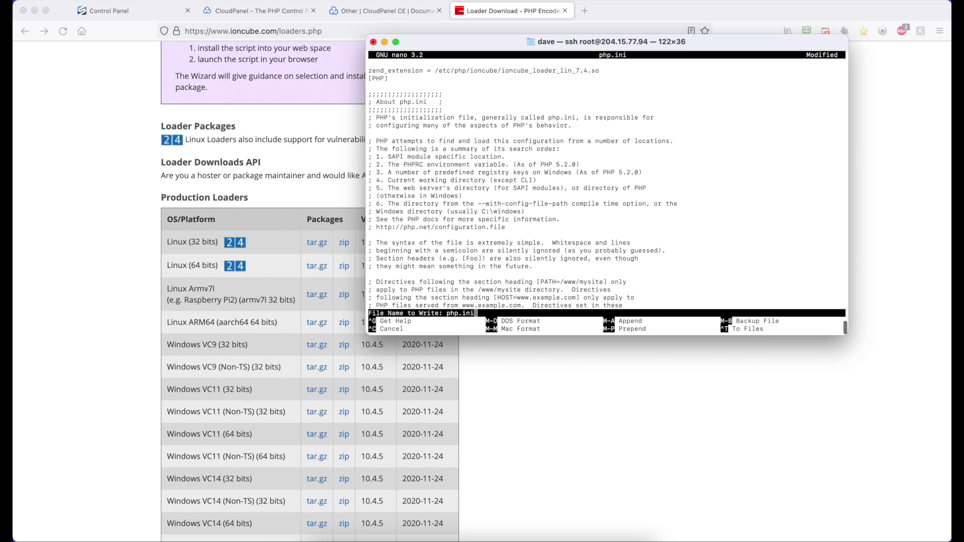
key("Return")
key("ctrl+x")
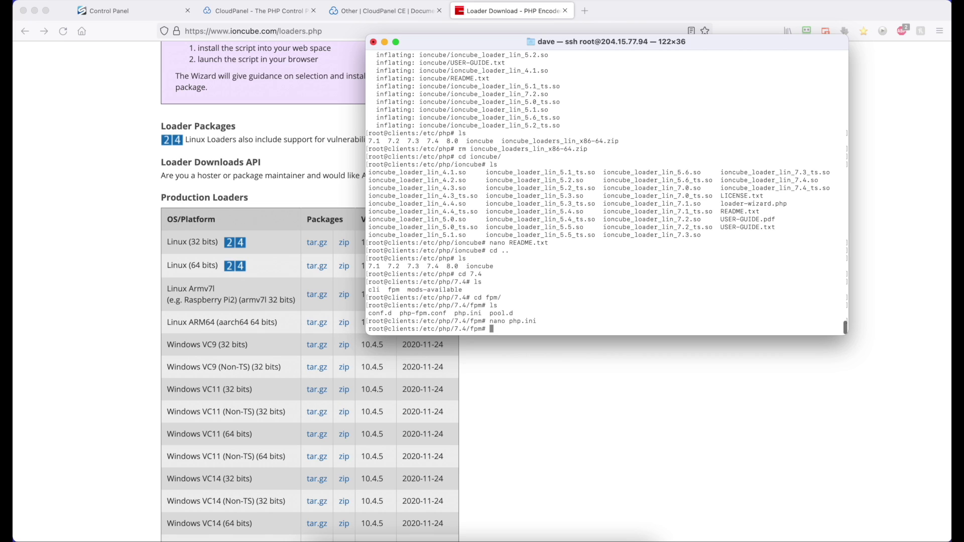
type("reboot")
key("Return")
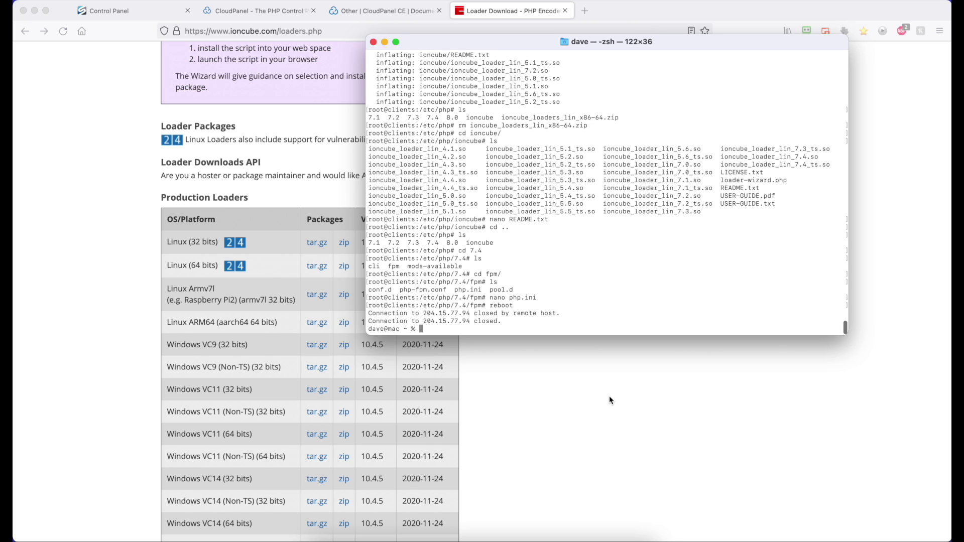
scroll(553, 250, "up", 3)
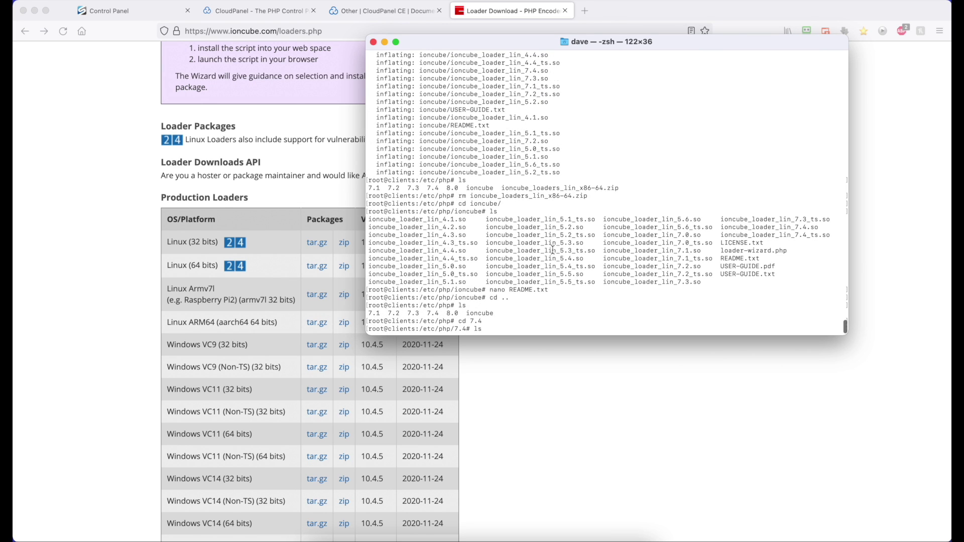
scroll(553, 249, "up", 15)
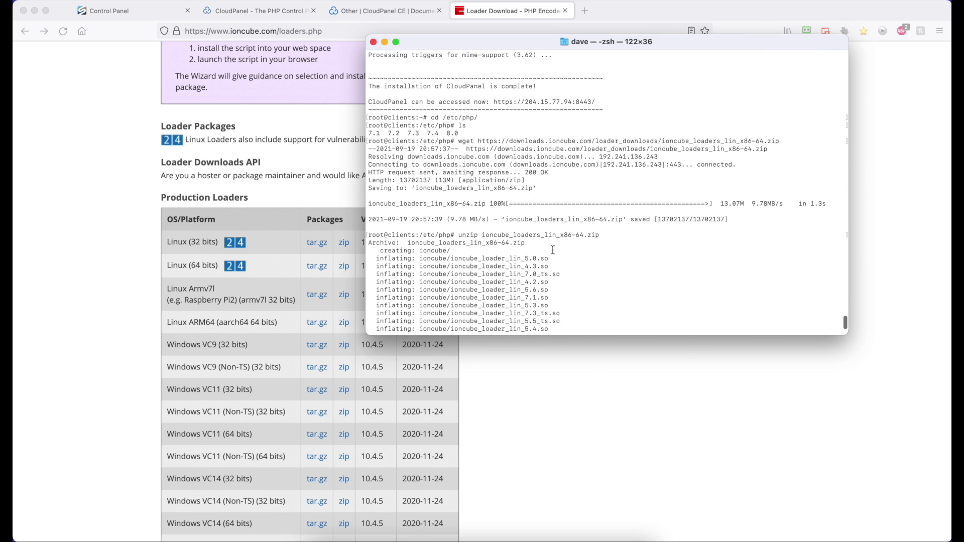
scroll(553, 249, "up", 2)
left_click_drag(595, 133, 493, 133)
right_click(507, 134)
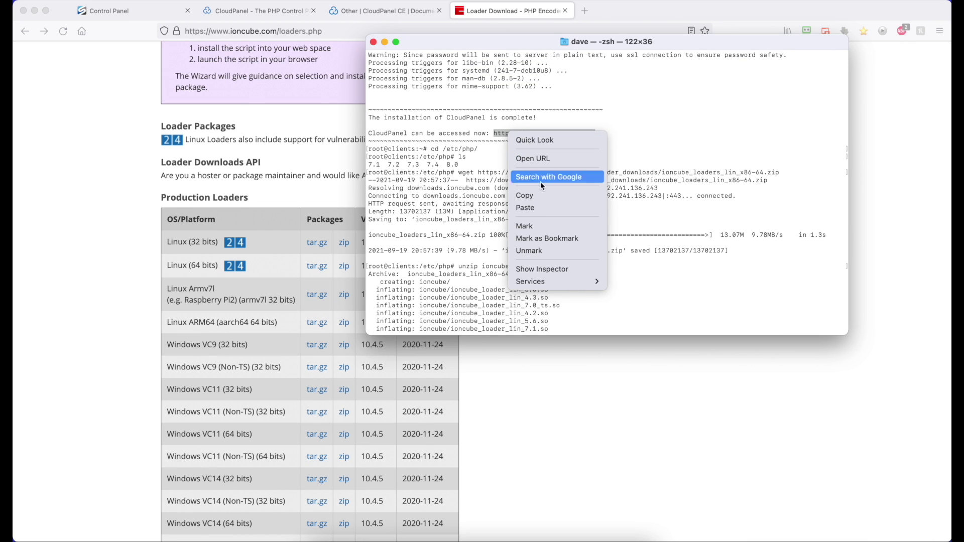
left_click(532, 195)
left_click(613, 13)
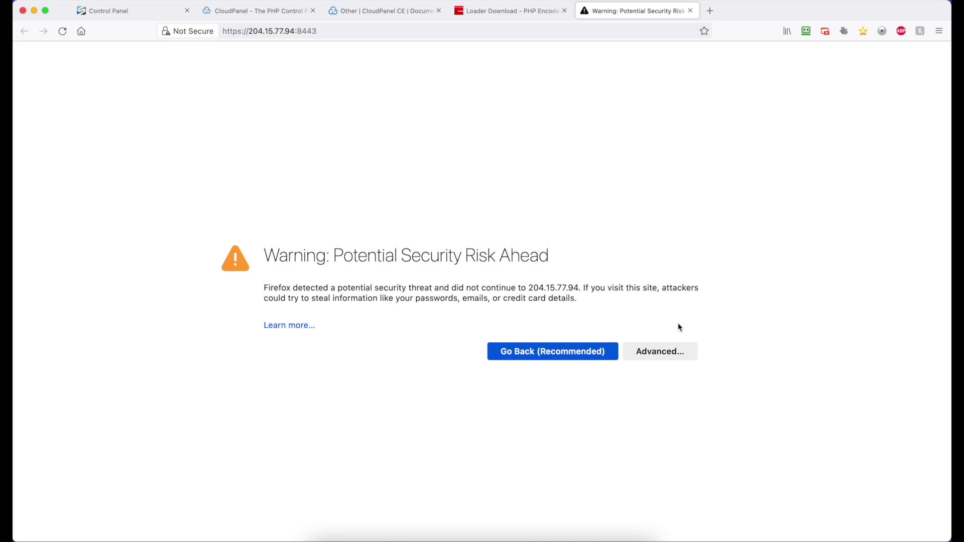
- Proceed past the certificate warning and fill in the admin's first name, last name and user name
left_click(671, 343)
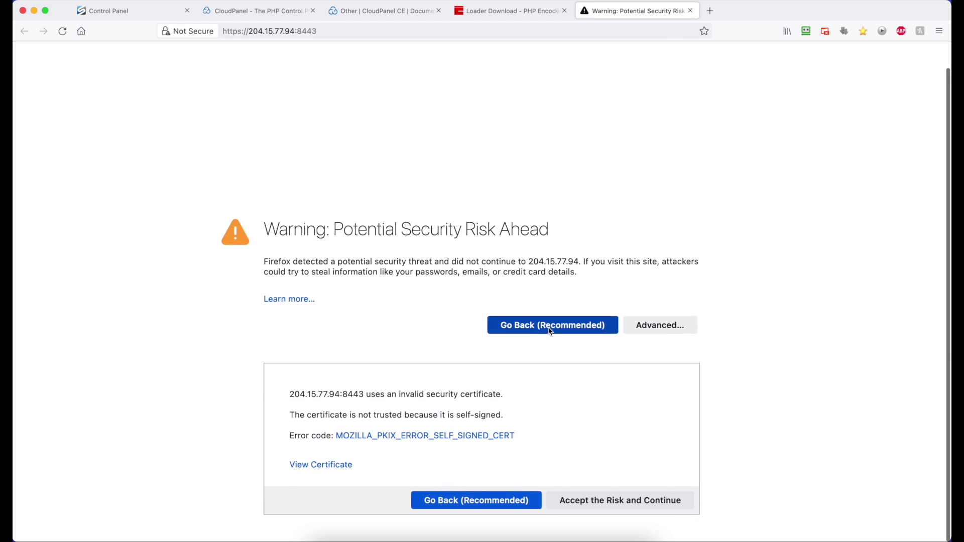
left_click(650, 501)
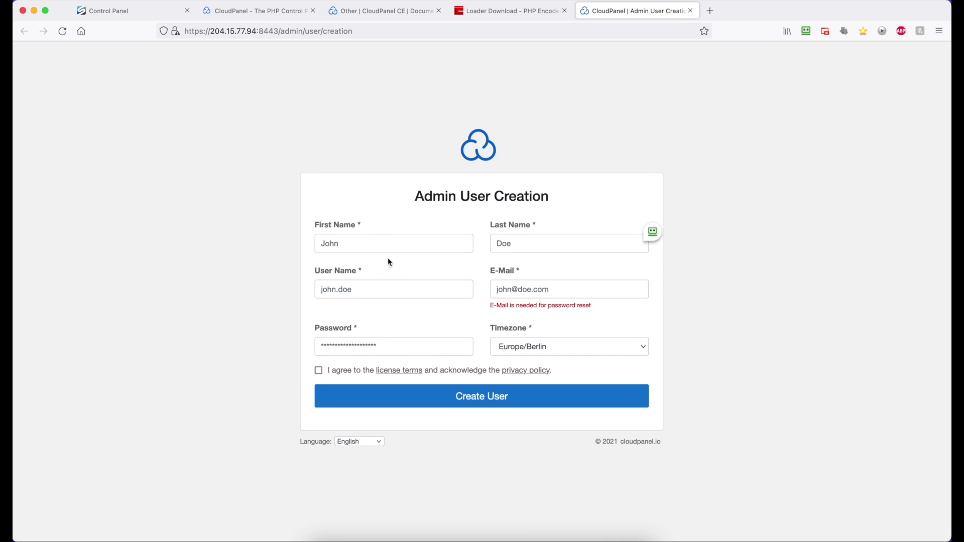
left_click(385, 241)
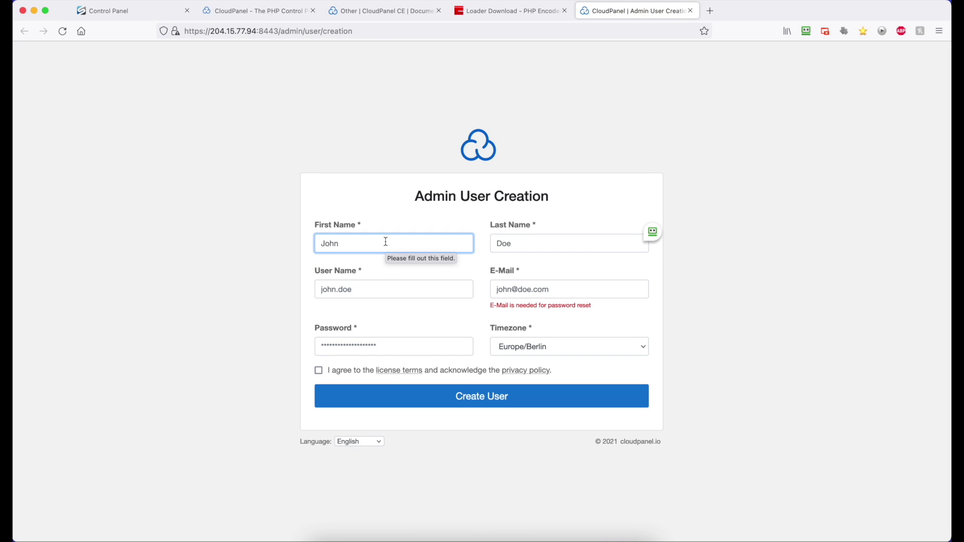
type("Dave")
key("Tab")
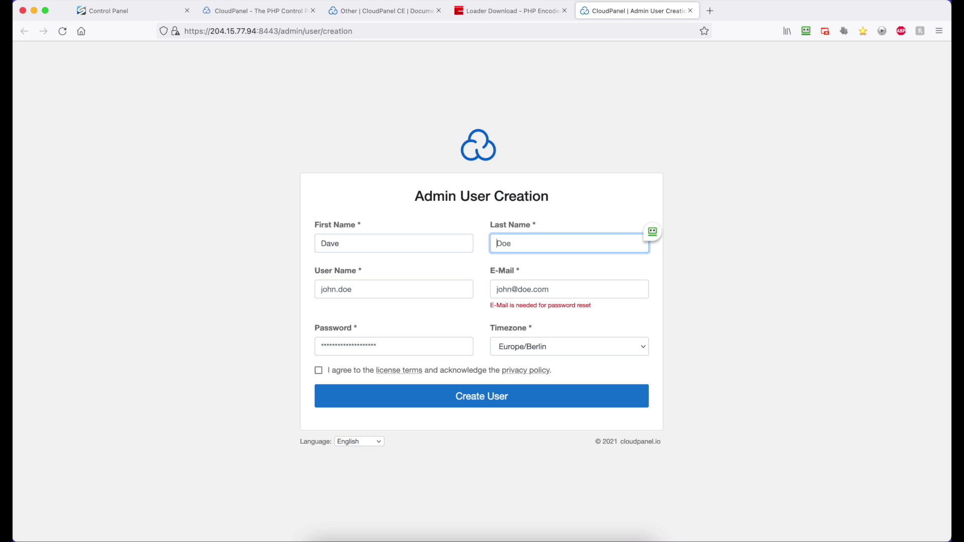
type("ADMIN")
key("BackSpace")
key("BackSpace")
key("BackSpace")
key("BackSpace")
type("dmin")
key("Tab")
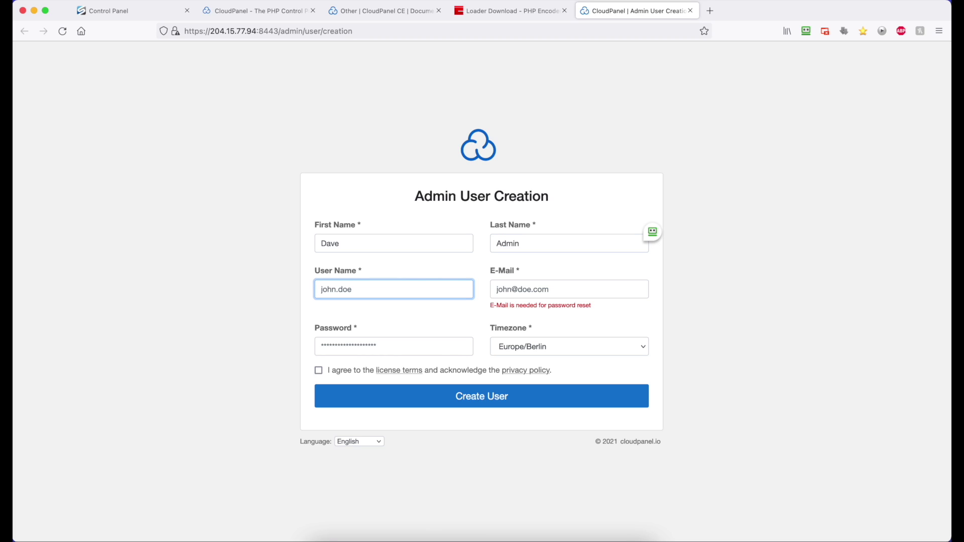
type("racknerd")
- Enter the admin's e-mail address and a new password, and accept the license terms
left_click(559, 291)
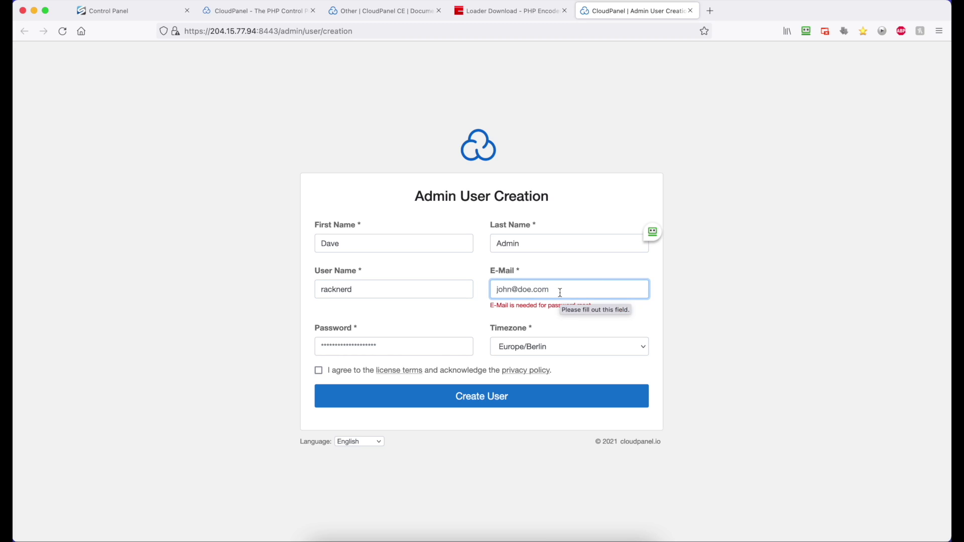
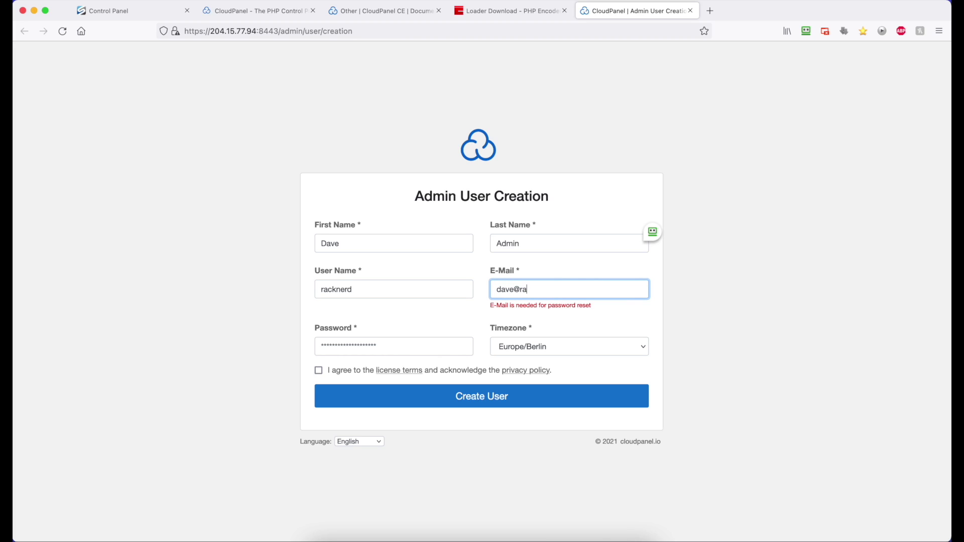
left_click(387, 348)
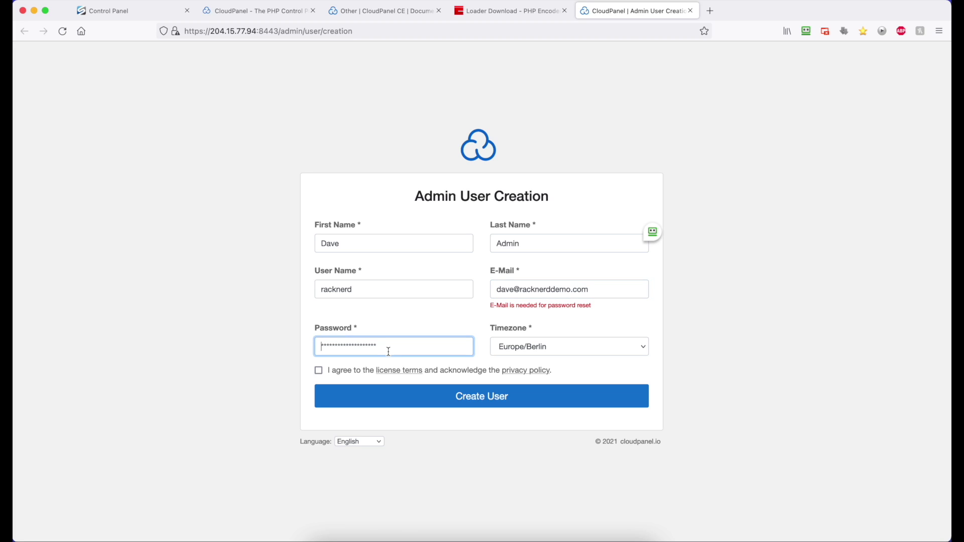
key("super+a")
type("admin123456")
left_click(319, 370)
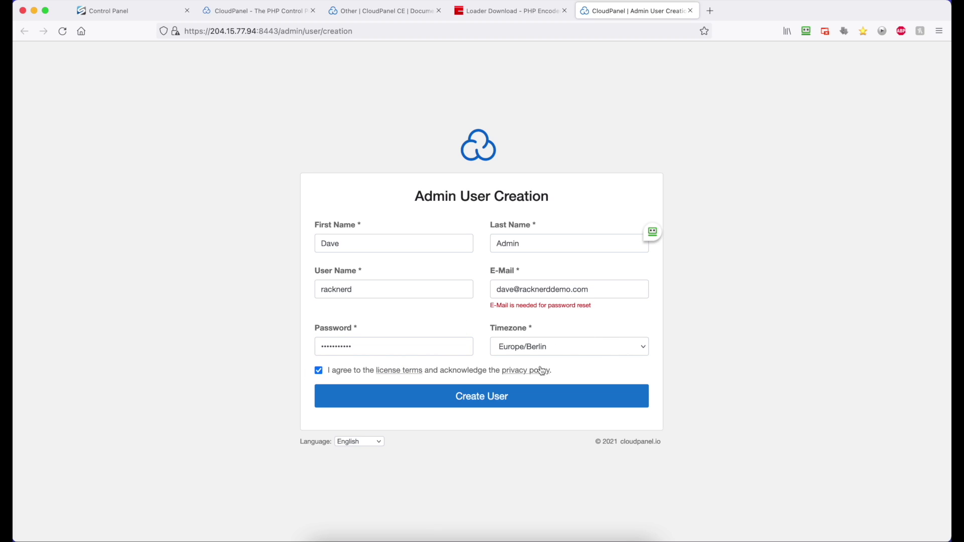
- Create the admin user, then log in to CloudPanel with its user name and password
left_click(503, 400)
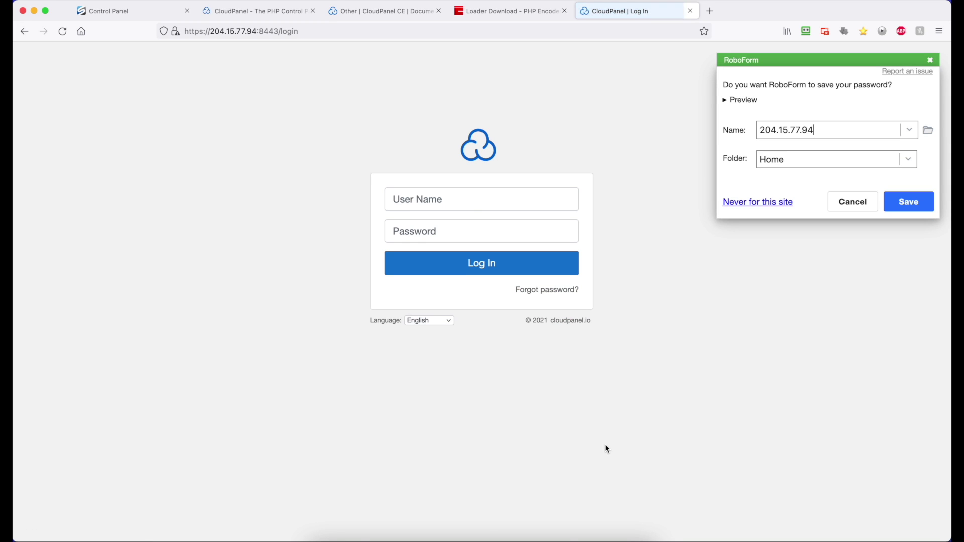
left_click(469, 204)
type("racknerd")
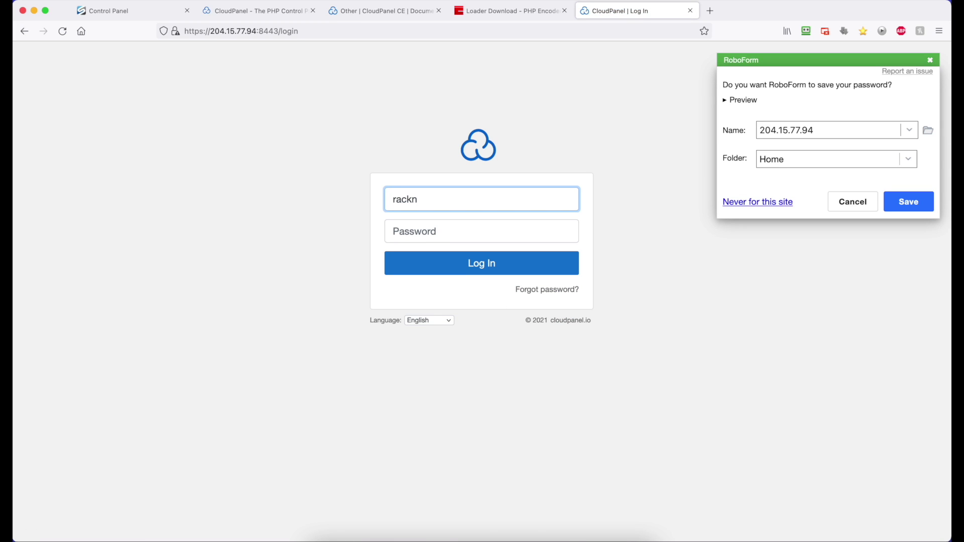
left_click(481, 231)
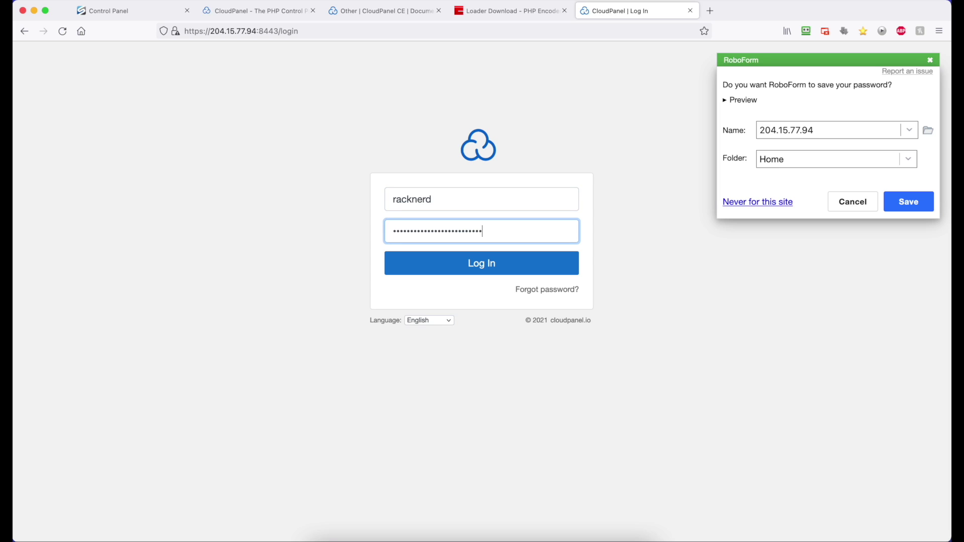
left_click(460, 264)
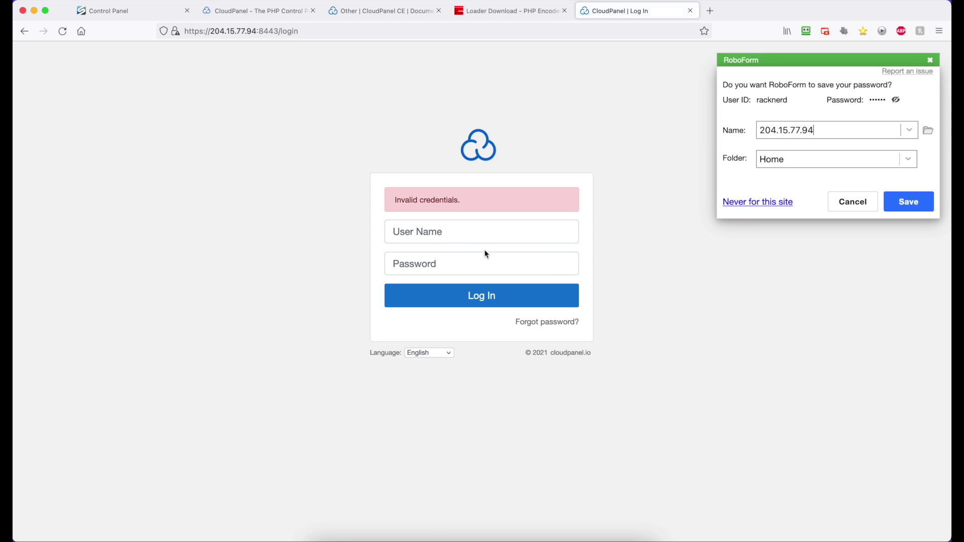
type("racknerd")
key("Tab")
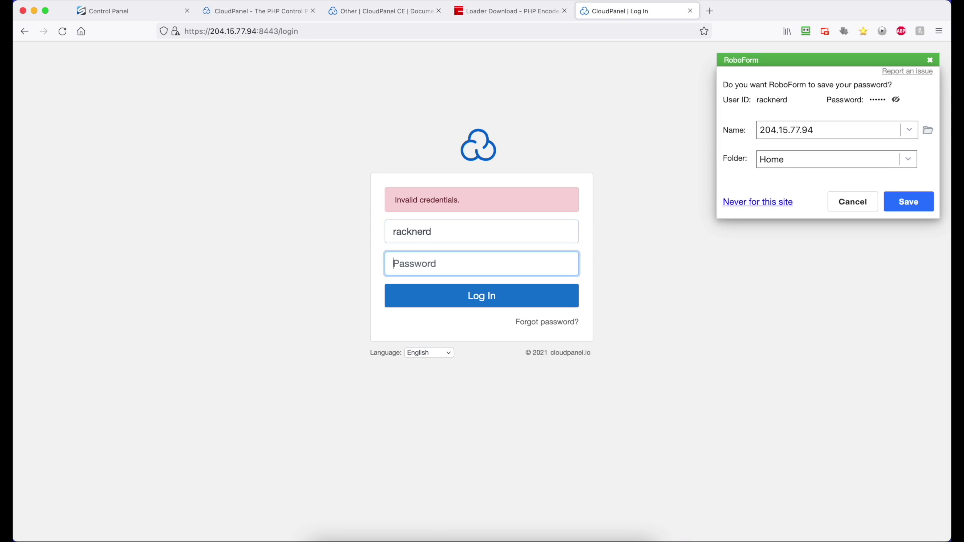
type("p**********")
key("Return")
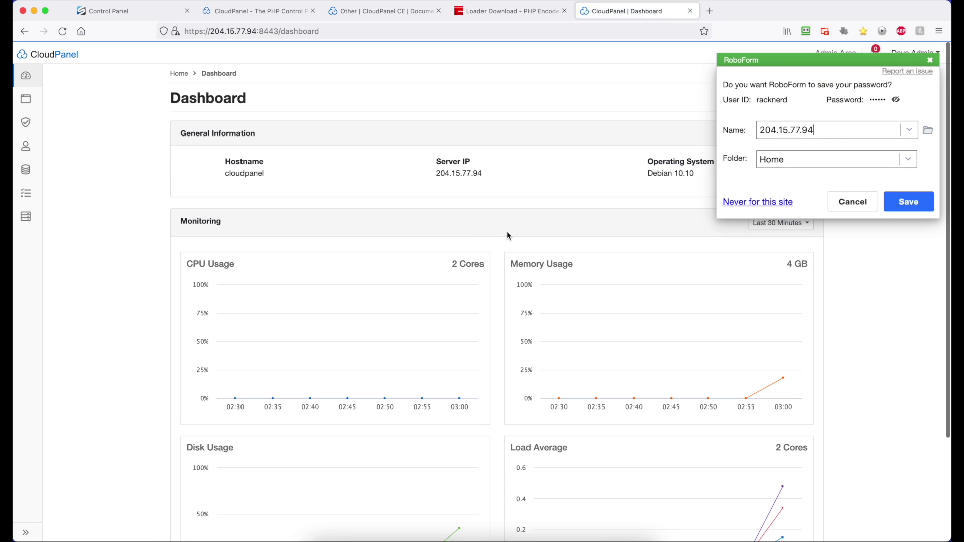
- Dismiss the password prompt and begin a new domain named clients.racknerddemo.com
left_click(848, 210)
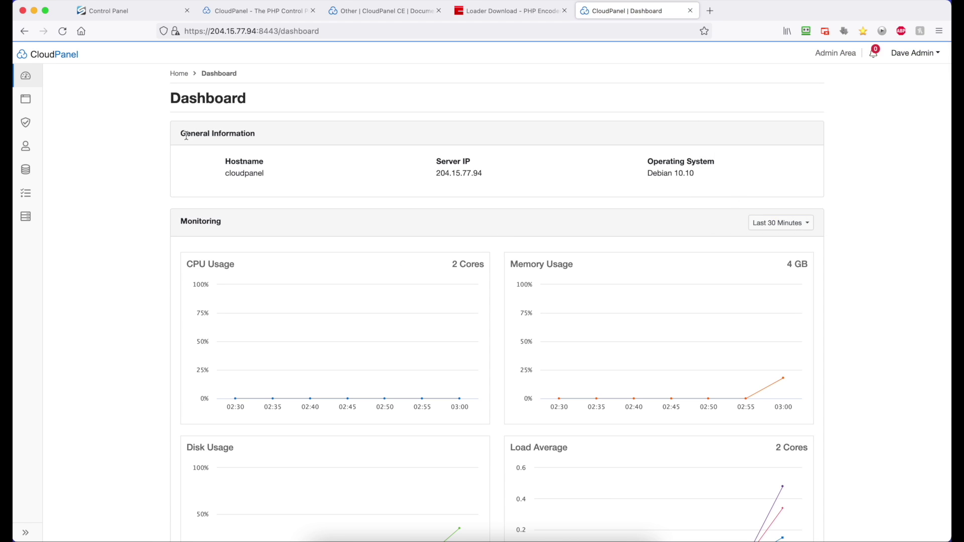
mouse_move(30, 103)
left_click(67, 101)
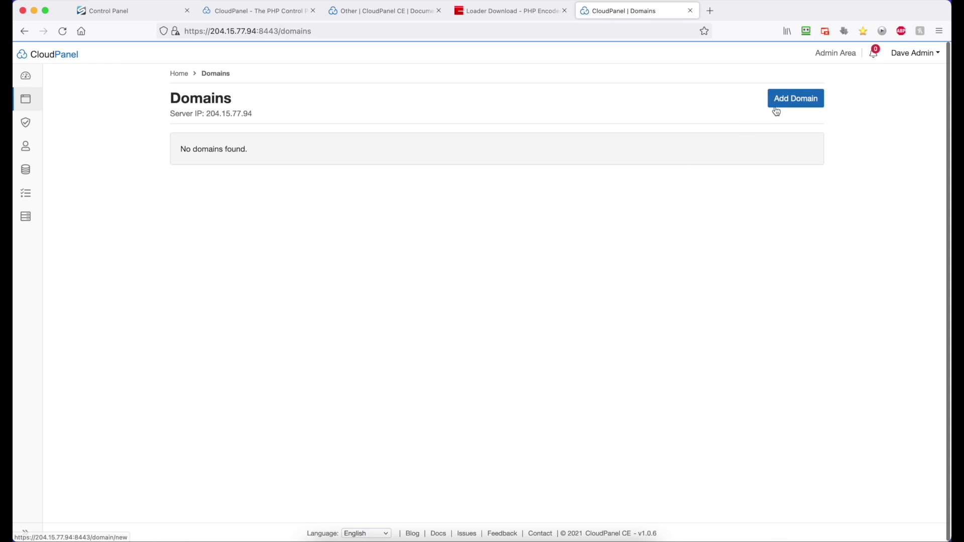
left_click(785, 99)
left_click(347, 187)
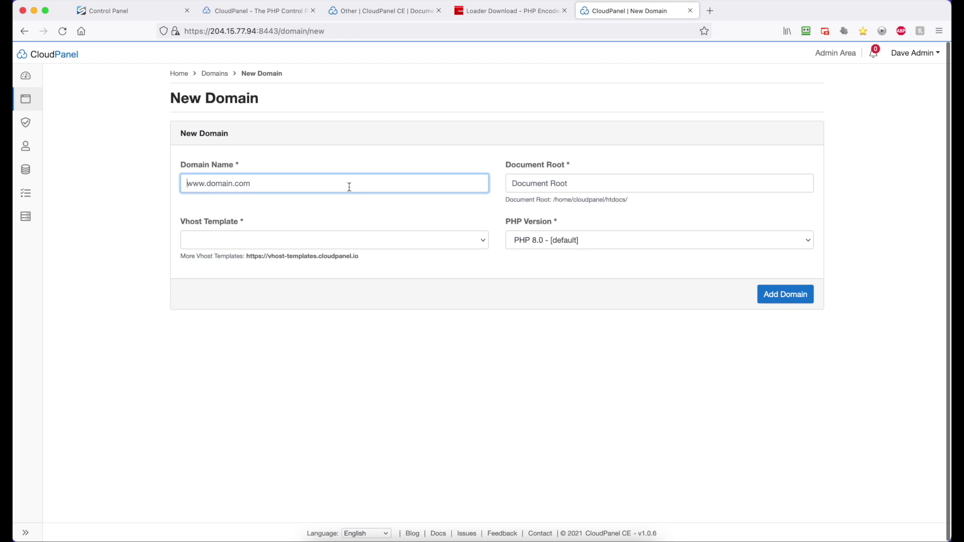
type("clients")
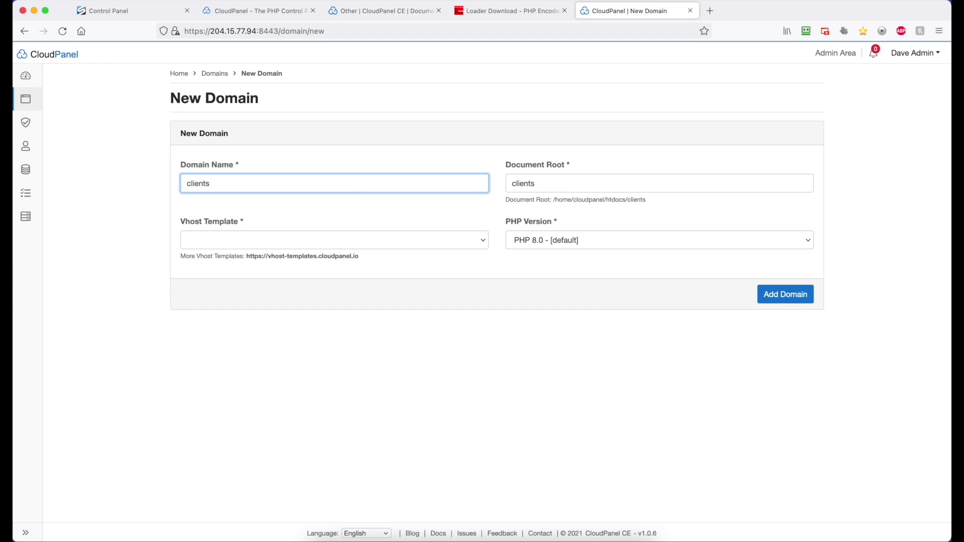
type(".racknerddemo.com")
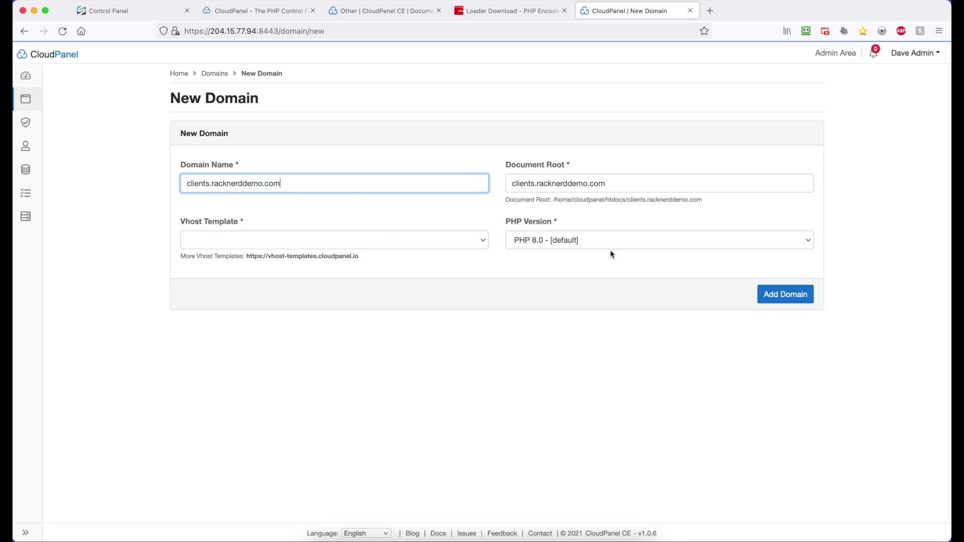
- Choose PHP 7.4 and the Generic vhost template, then create the domain
left_click(639, 245)
left_click(637, 261)
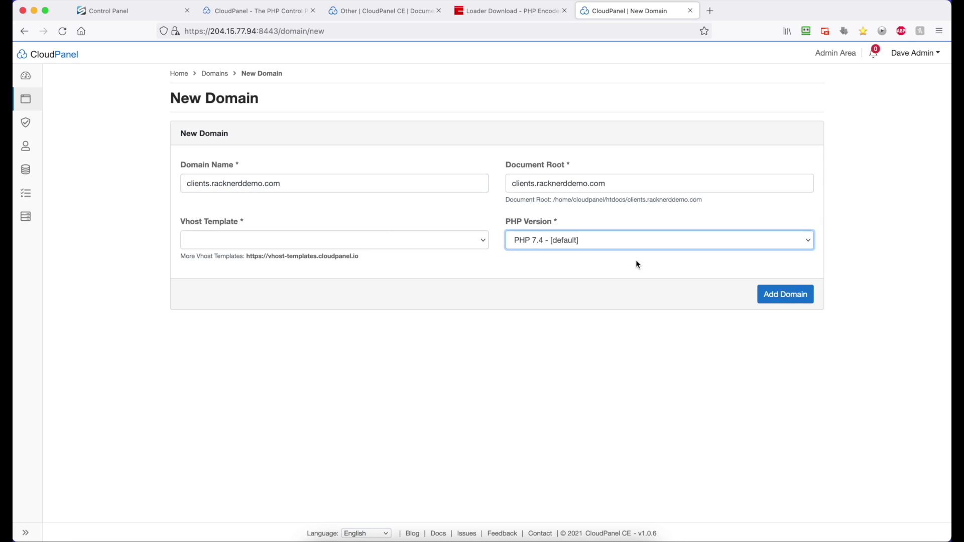
left_click(474, 240)
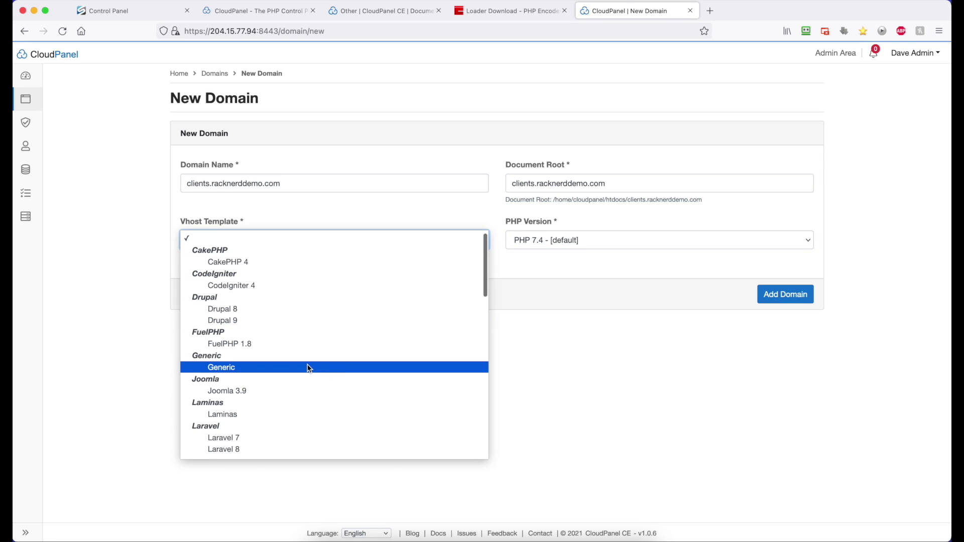
left_click(249, 367)
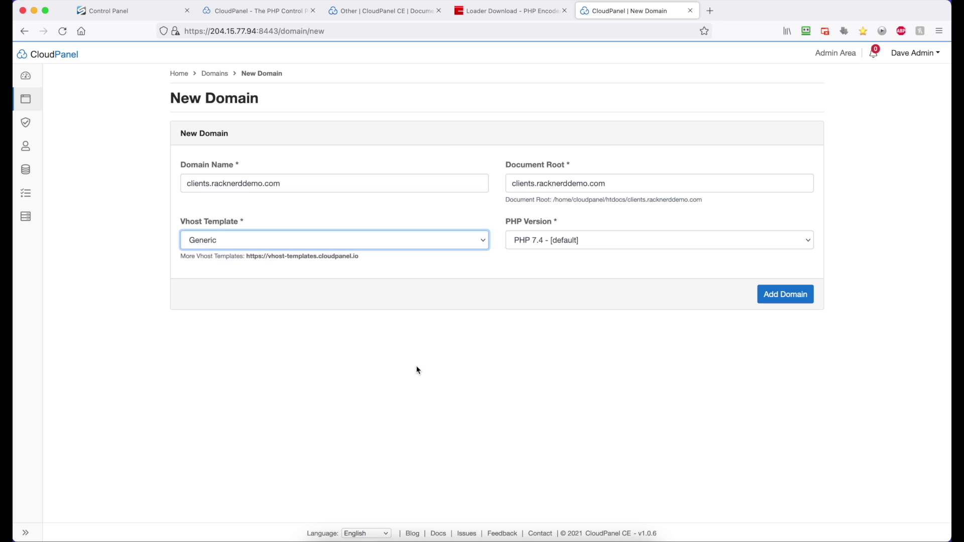
left_click(796, 301)
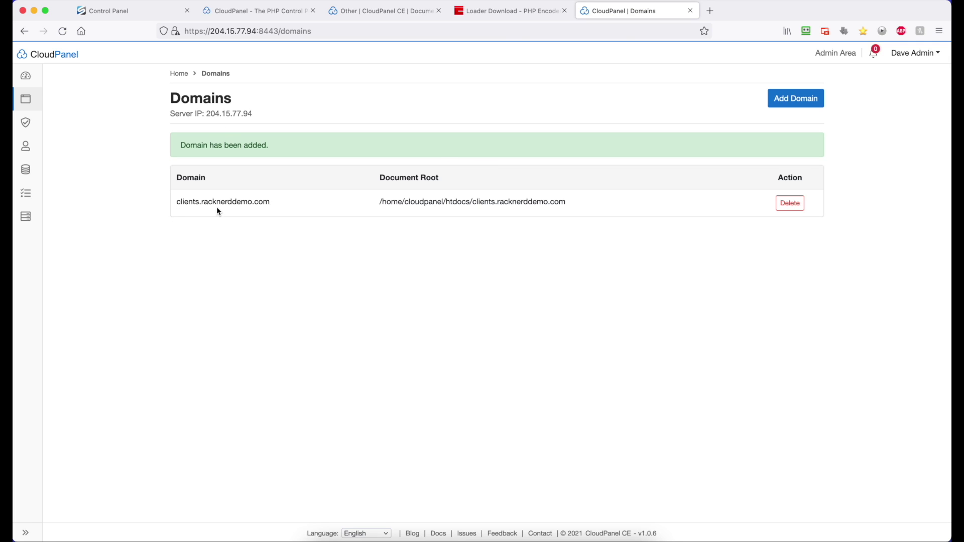
left_click_drag(253, 115, 205, 114)
left_click(275, 145)
- Create and install a new Let's Encrypt certificate from clients.racknerddemo.com's SSL Certificates tab
left_click(249, 202)
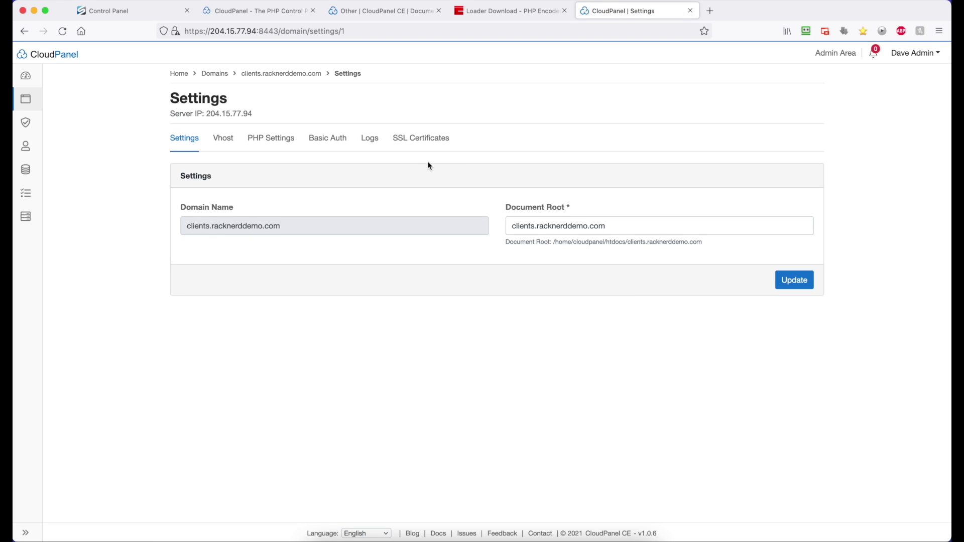
left_click(432, 140)
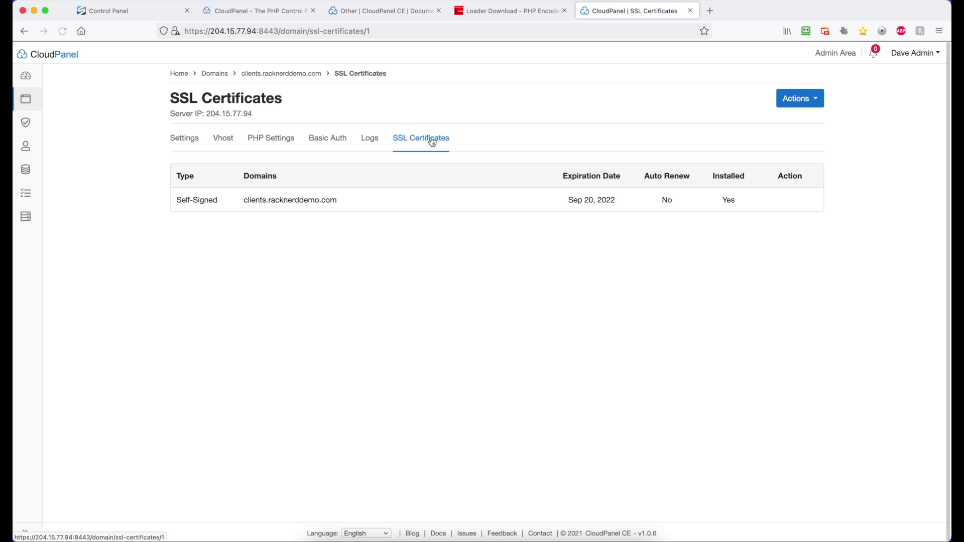
left_click(816, 101)
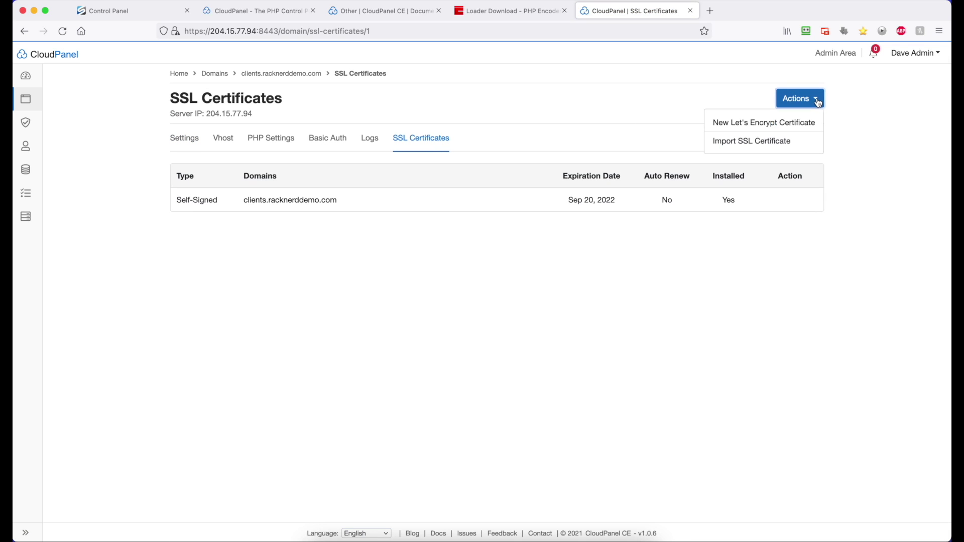
left_click(779, 130)
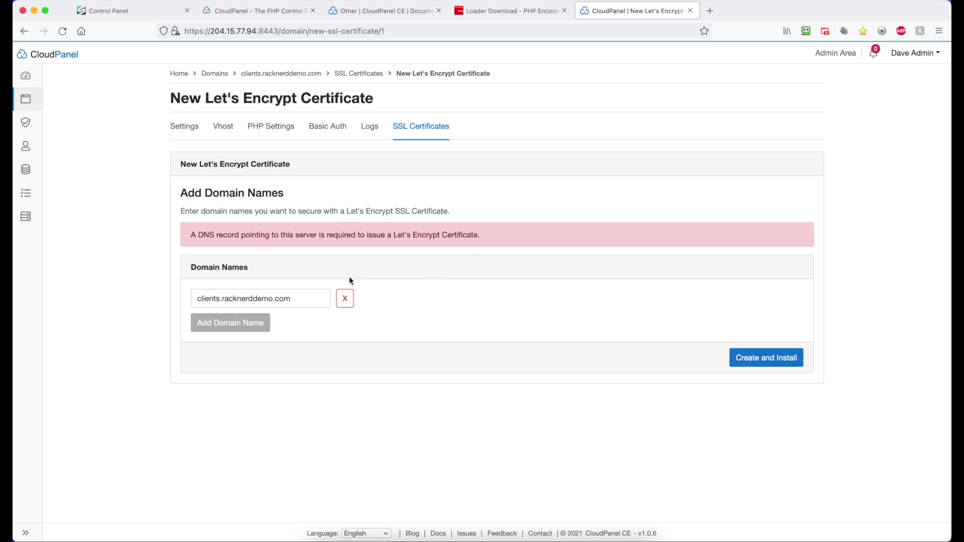
left_click(762, 360)
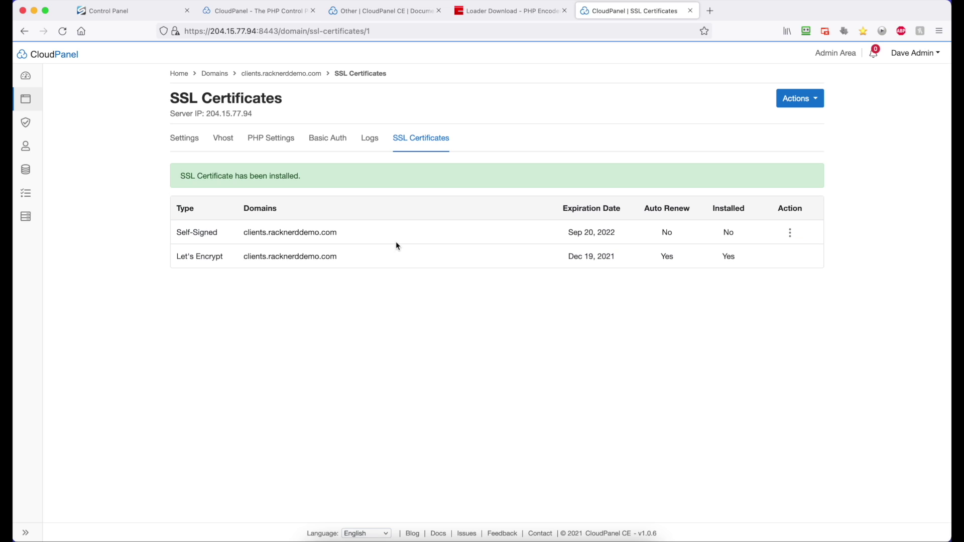
left_click_drag(180, 175, 276, 179)
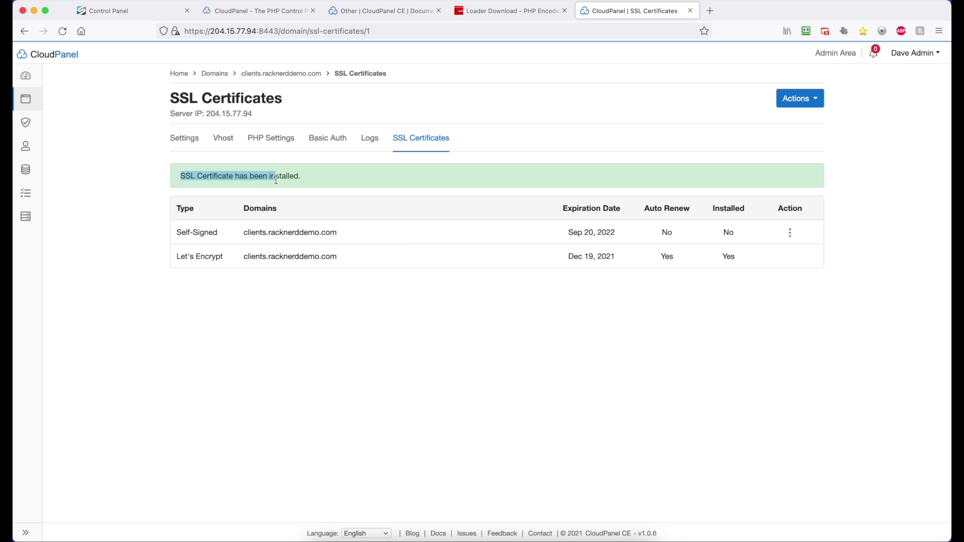
left_click(372, 187)
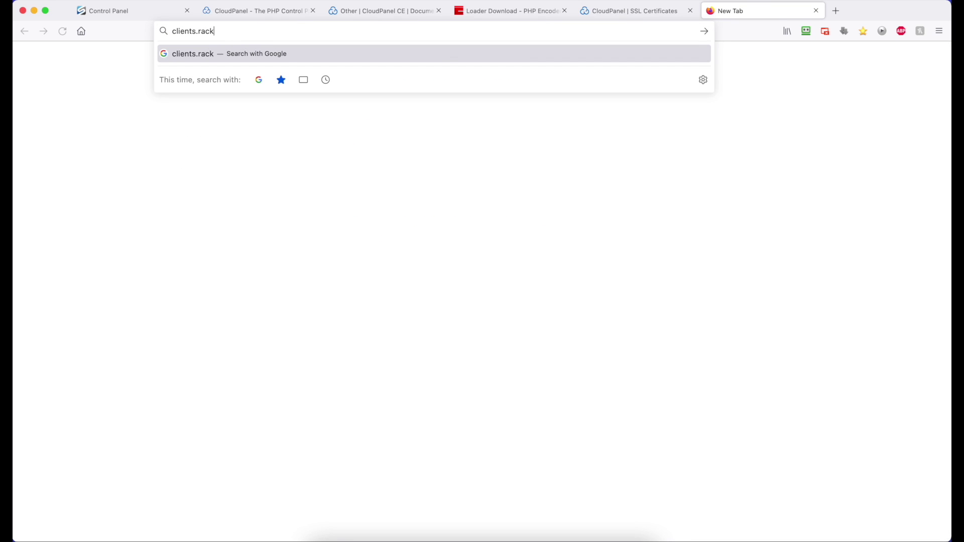
- Load clients.racknerddemo.com to check HTTPS, then search Google for clientexec in a new tab
type("emo.com")
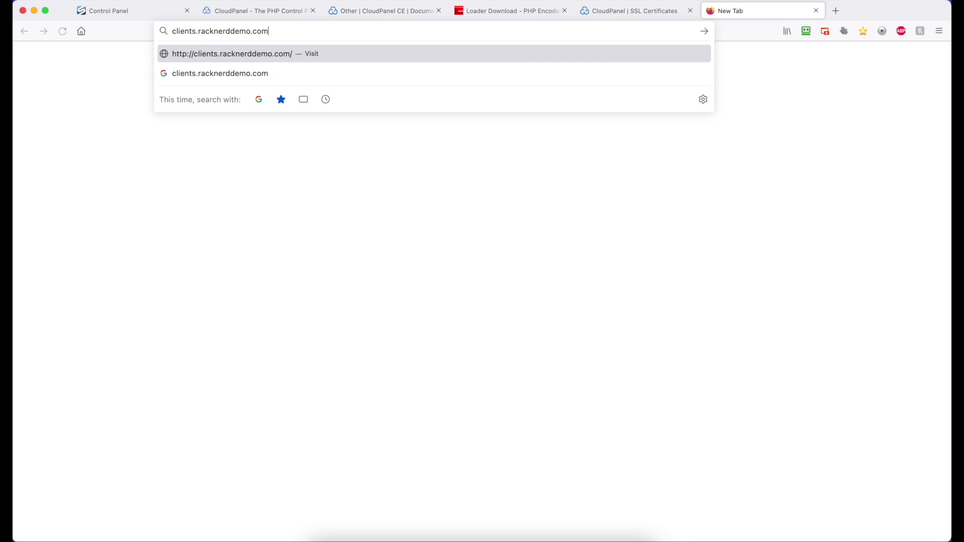
key("Return")
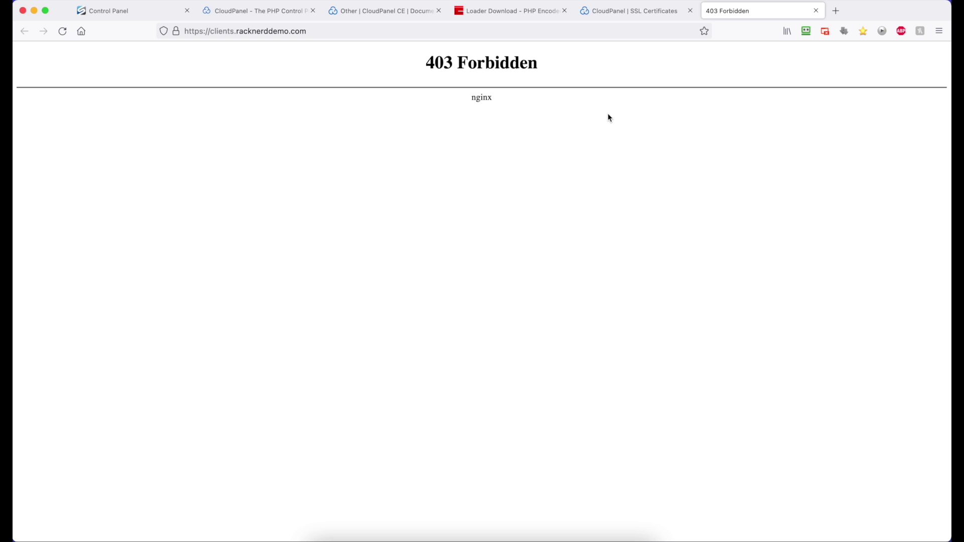
left_click(833, 11)
type("clientexec+")
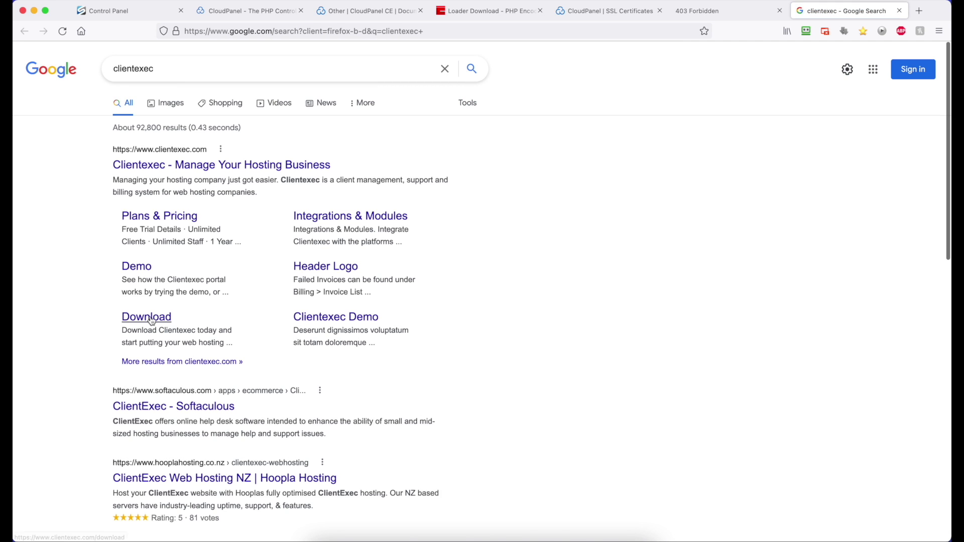
- Copy the Clientexec 6.4.1 download link and return to the domain's Settings in CloudPanel
left_click(150, 318)
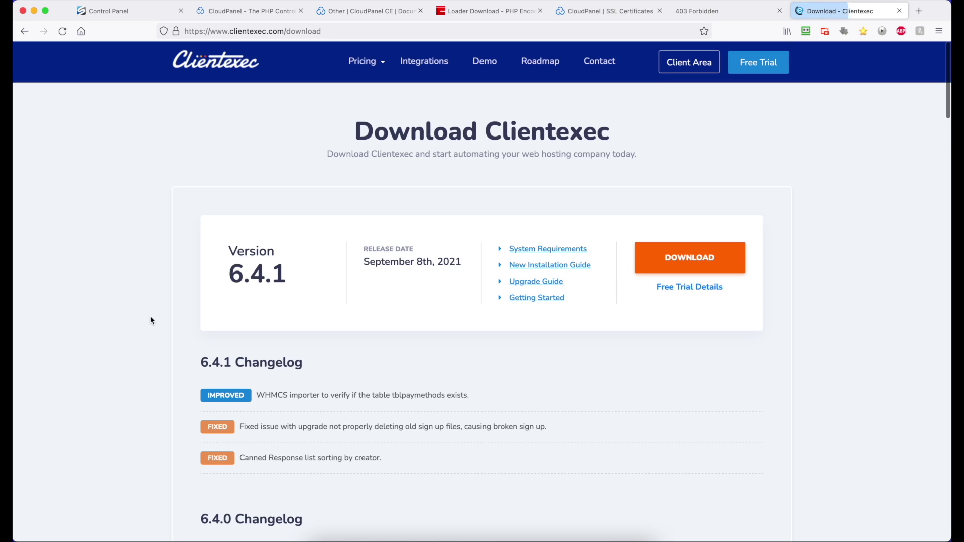
right_click(693, 258)
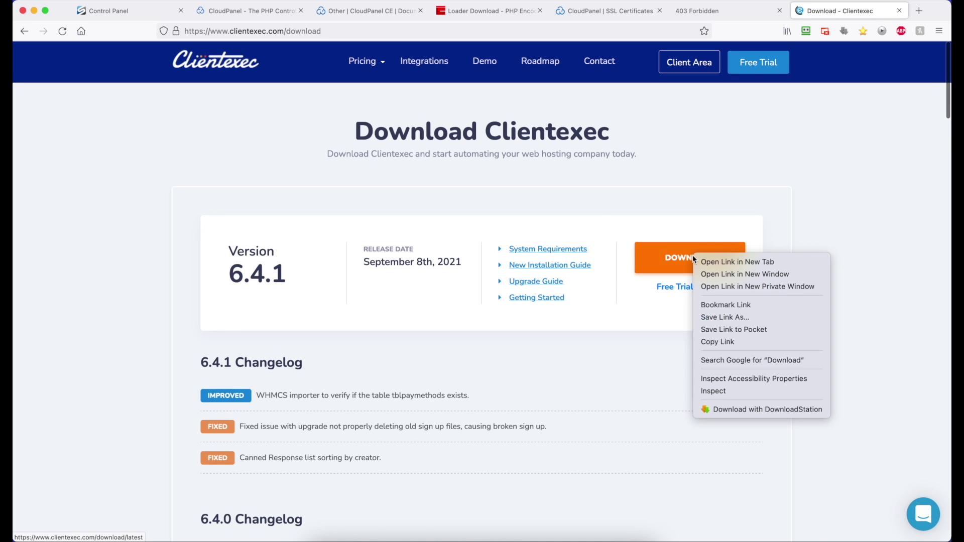
left_click(719, 342)
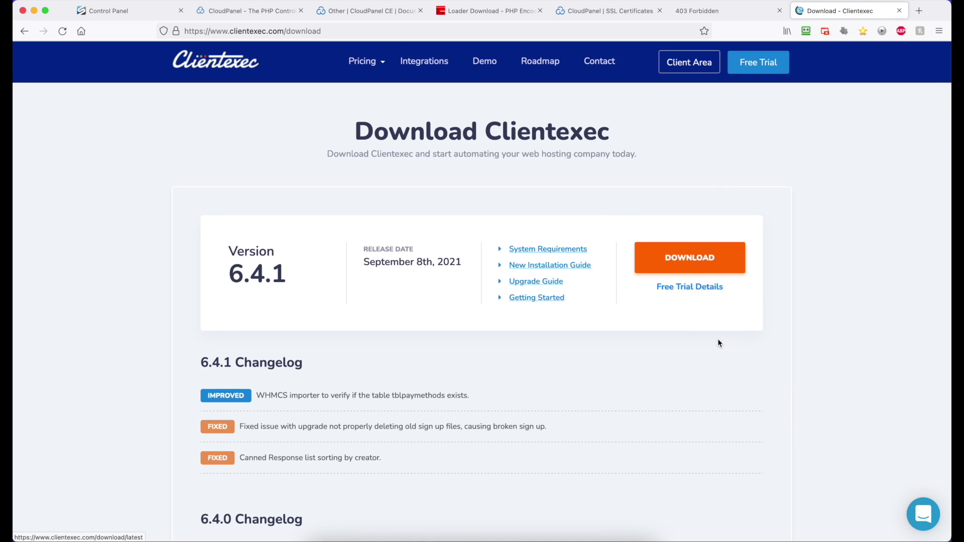
left_click(605, 12)
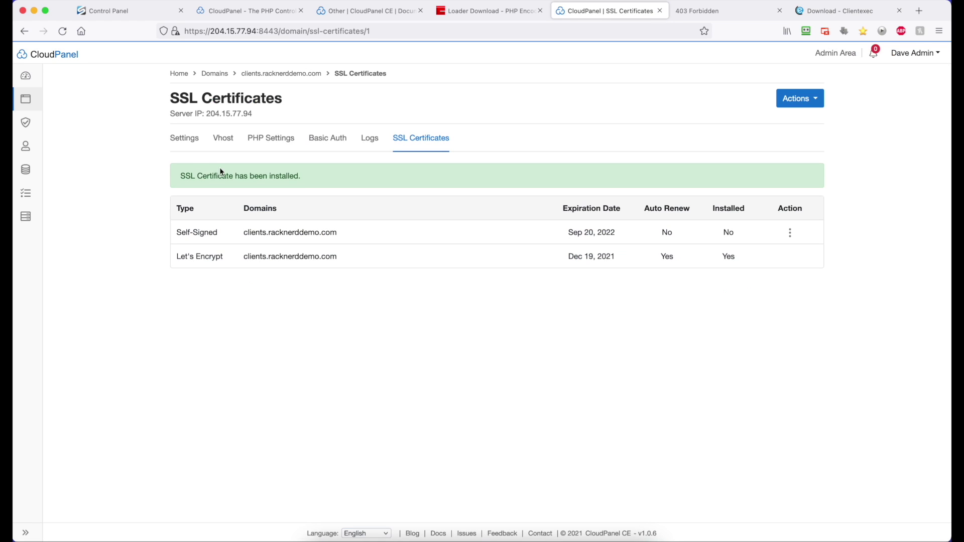
left_click(191, 144)
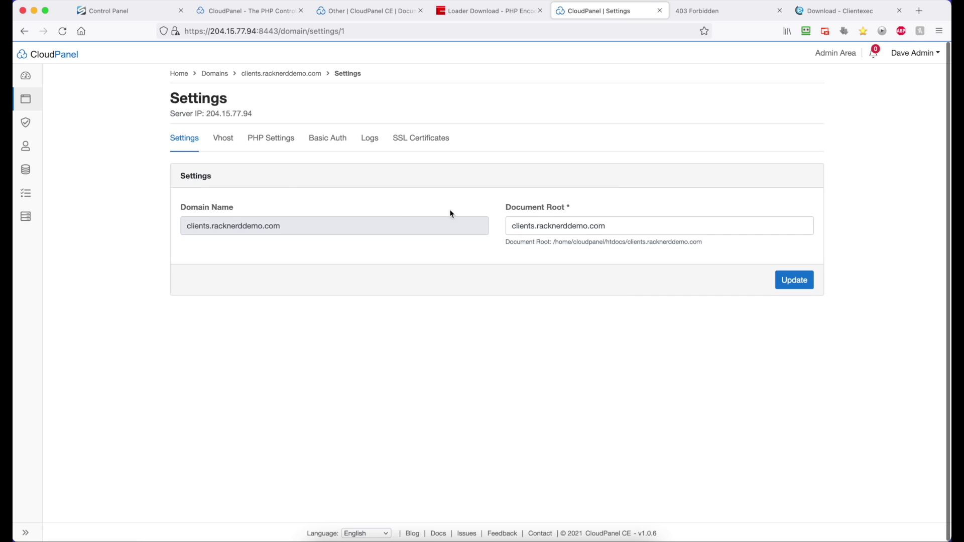
- Copy the document root path /home/cloudpanel/htdocs/clients.racknerddemo.com and bring Terminal to the front
left_click_drag(702, 243, 554, 245)
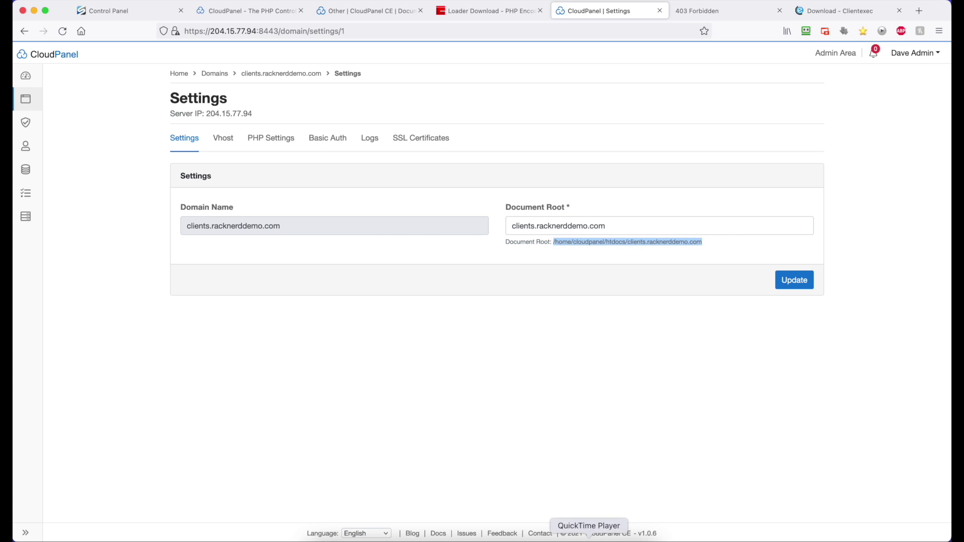
left_click(566, 538)
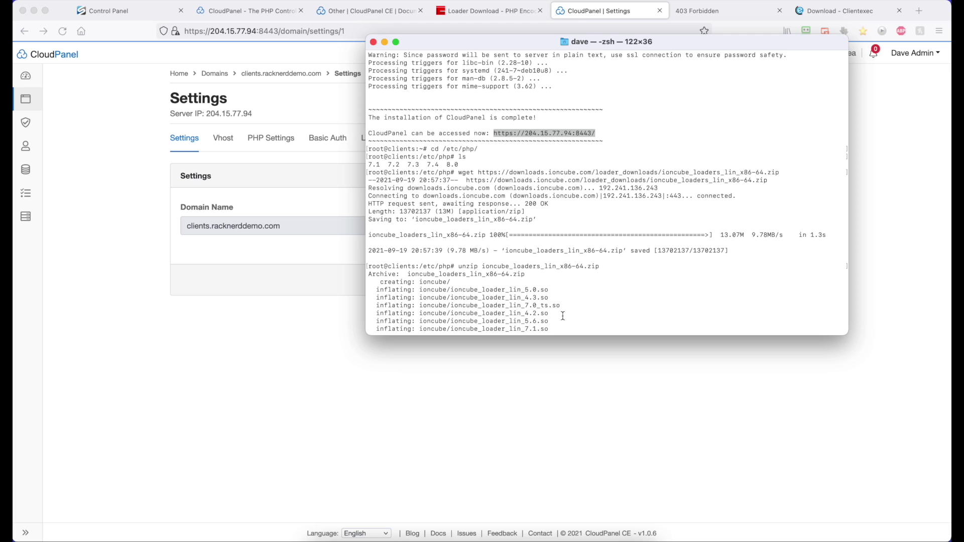
- Reconnect to the server over SSH as root using the recalled ssh command
scroll(562, 316, "down", 10)
type("cd")
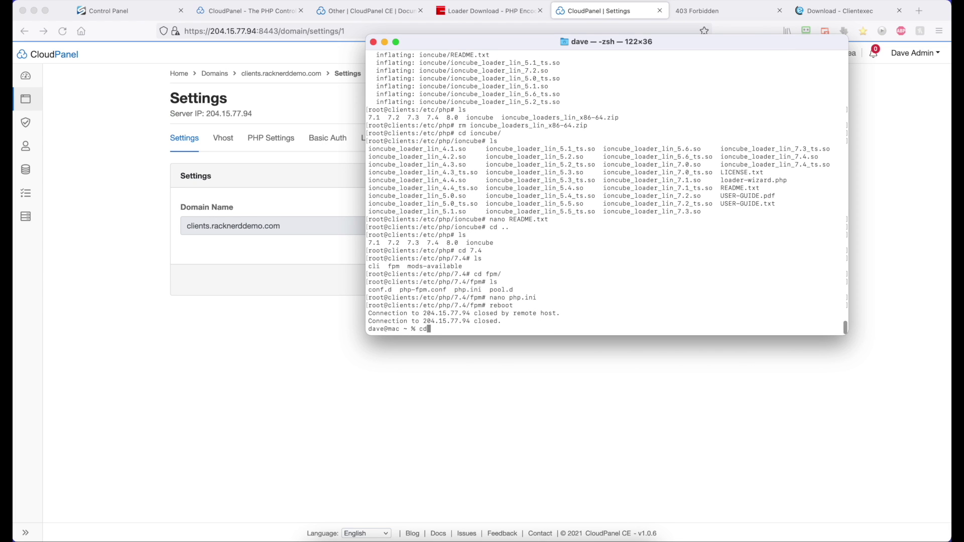
key("BackSpace")
key("BackSpace")
key("Up")
key("Return")
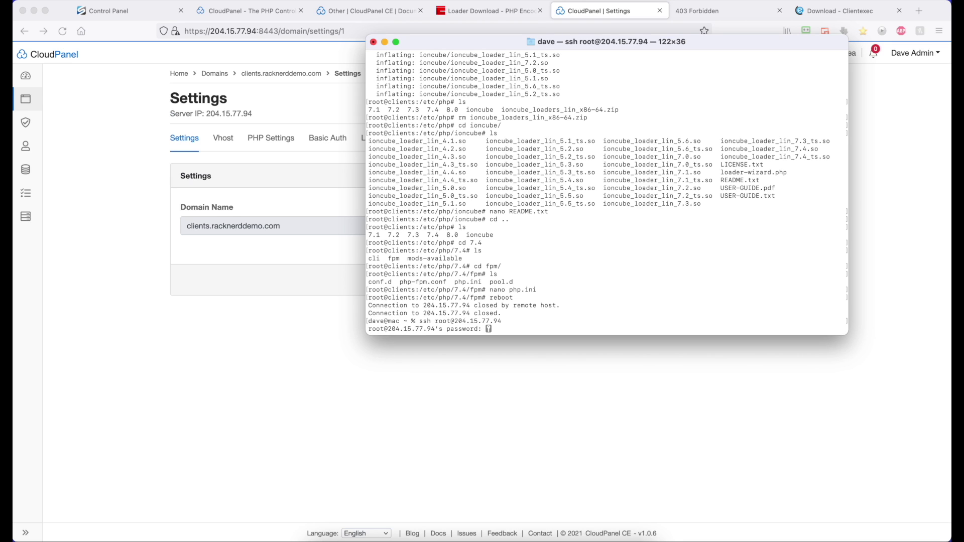
key("Return")
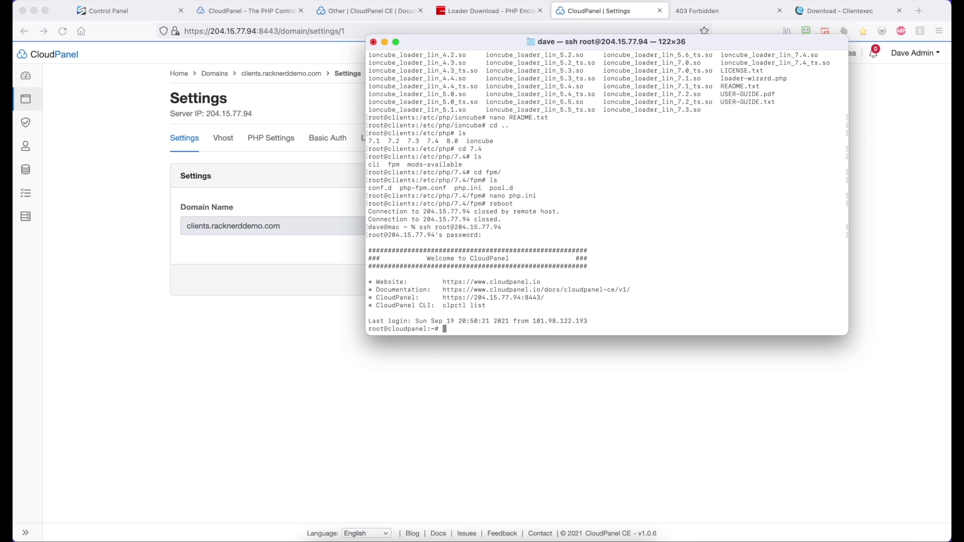
- Change into the clients.racknerddemo.com document root, confirm it is empty, and return to the Clientexec download page
type("cd")
key("super+v")
key("Return")
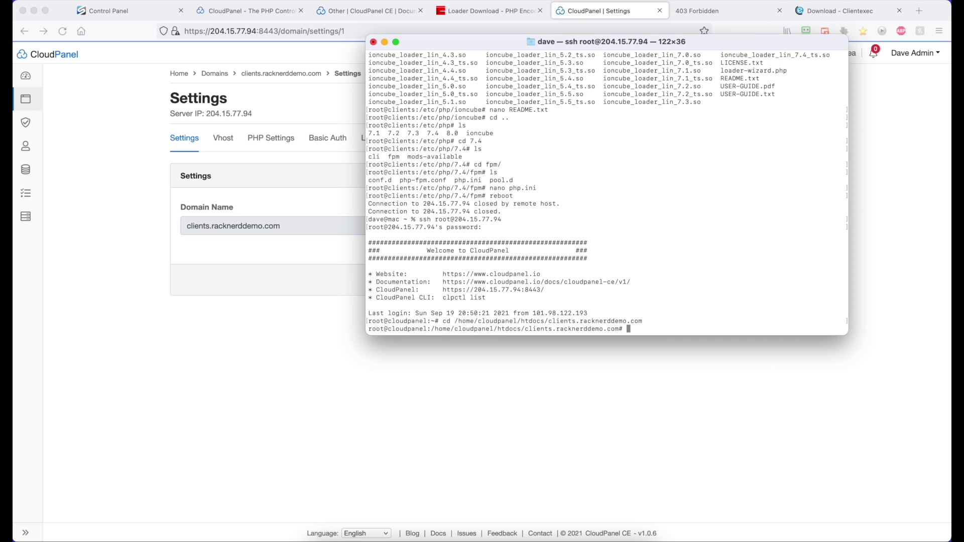
type("ls")
key("Return")
left_click(300, 201)
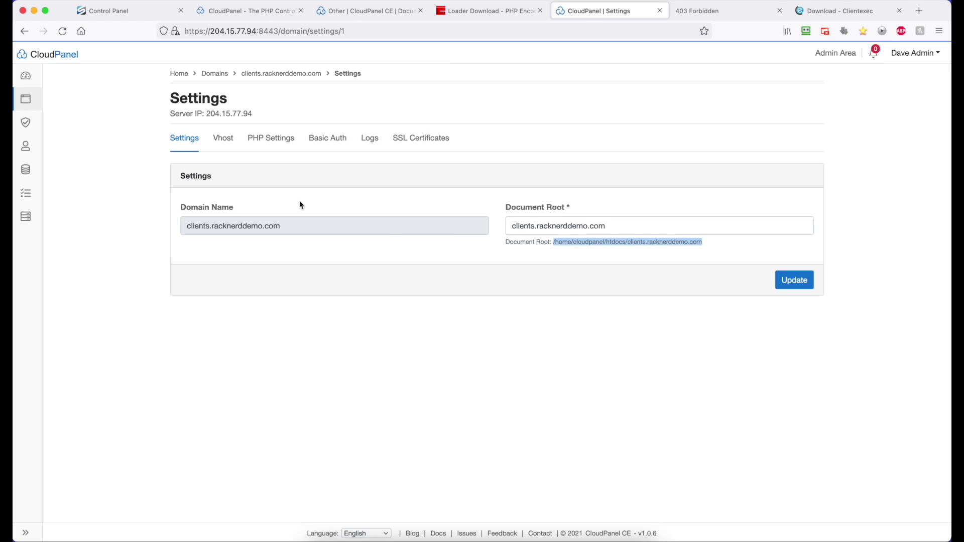
left_click(828, 10)
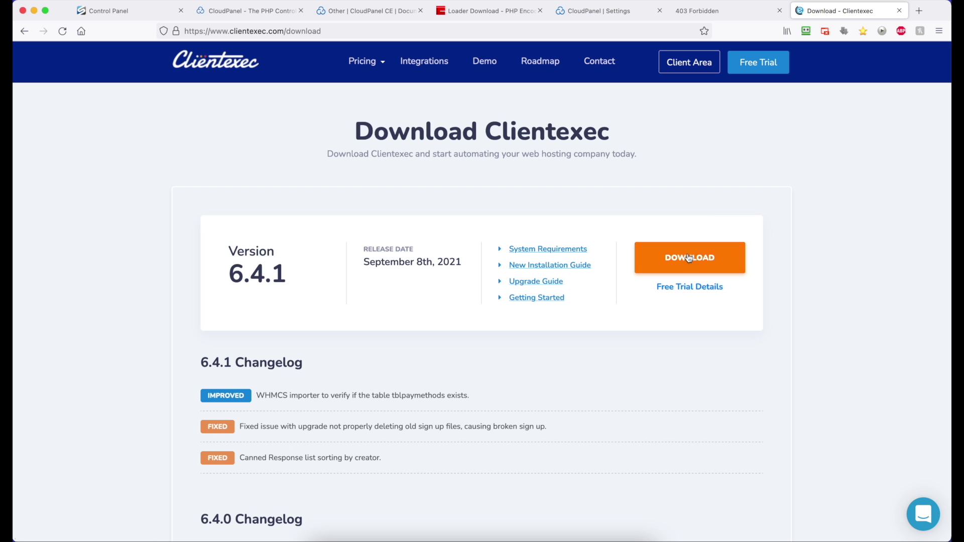
- Download the latest Clientexec package into the document root with wget using the copied link
right_click(688, 257)
left_click(723, 340)
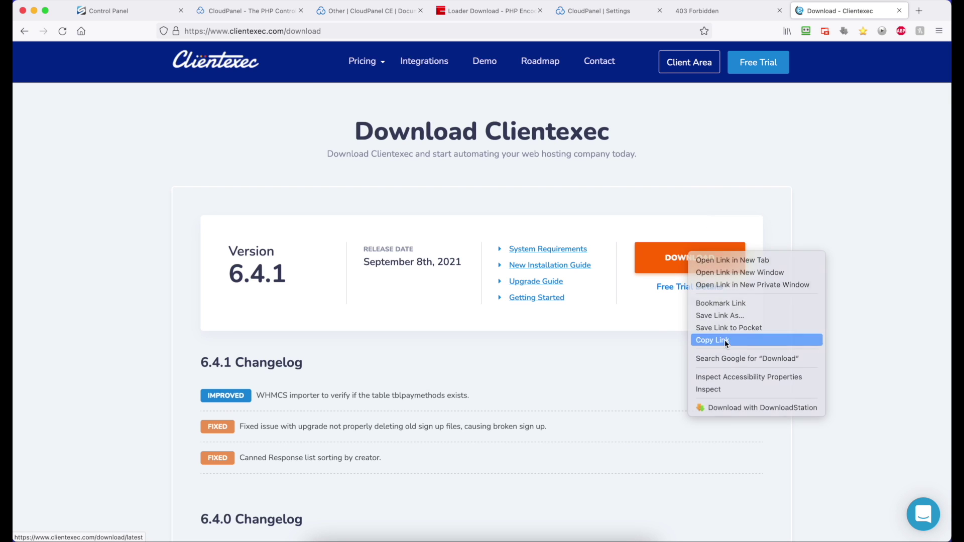
left_click(566, 538)
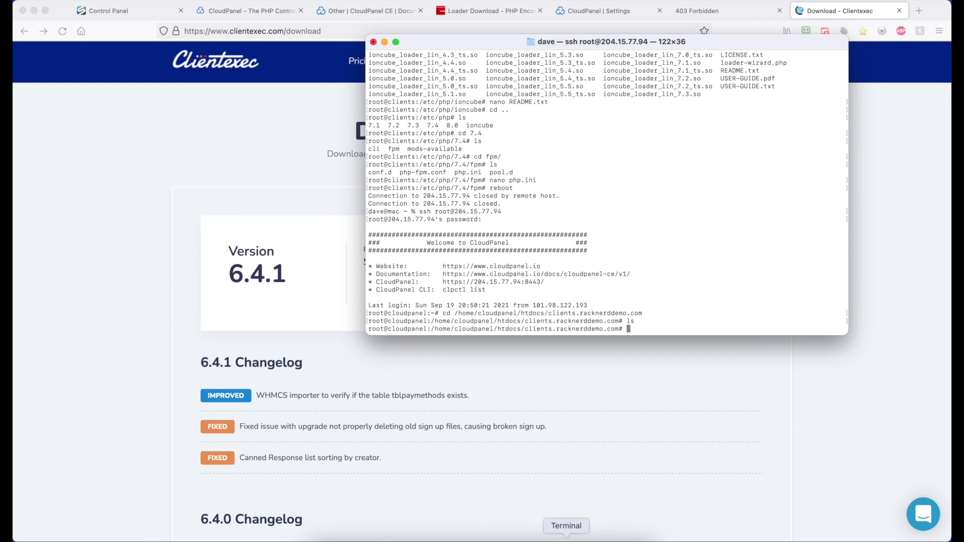
type("wget")
key("super+v")
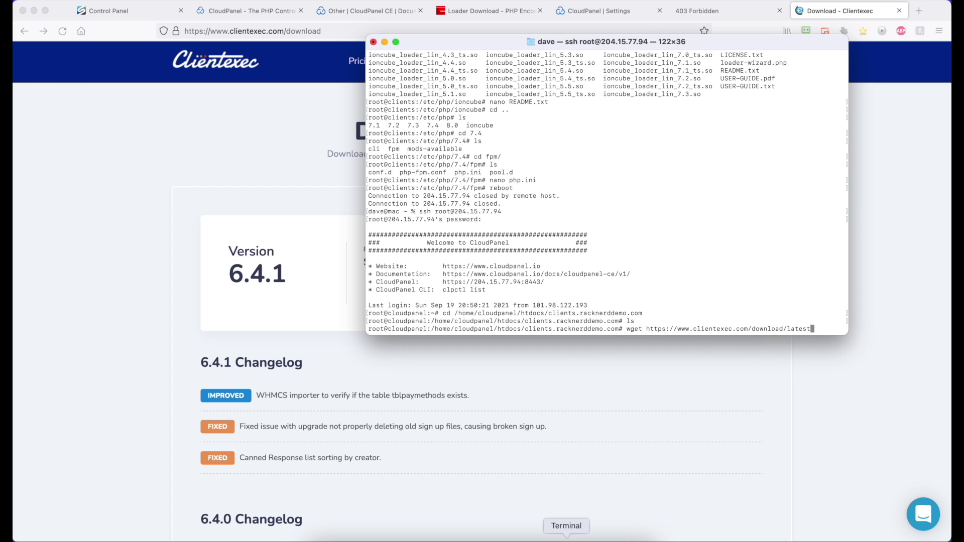
key("Return")
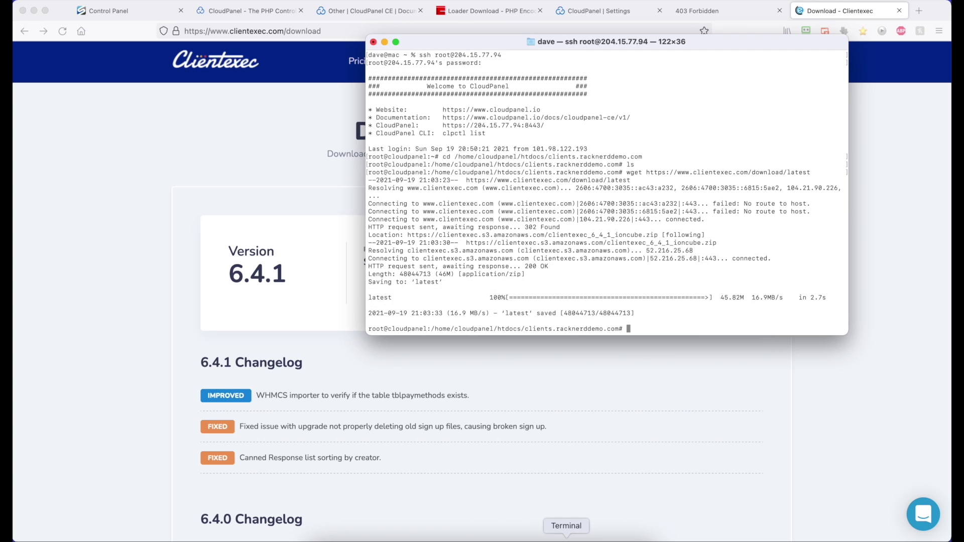
type("ls")
key("Return")
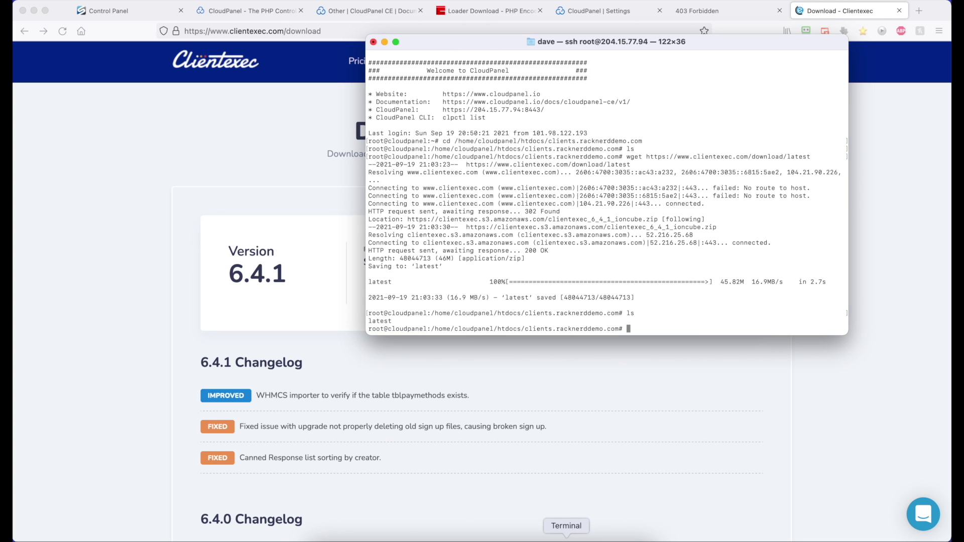
- Rename the downloaded 'latest' file to clientexec.zip
type("mv latest clien")
key("BackSpace")
key("BackSpace")
type("entexec.zip")
key("Return")
type("ls")
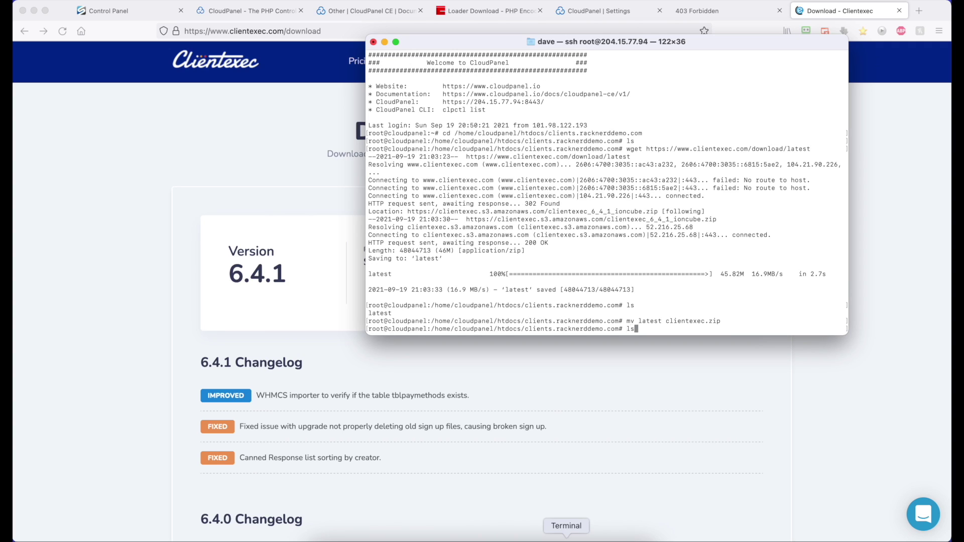
key("Return")
- Extract clientexec.zip into a clientexec folder, then delete the zip archive
type("zun")
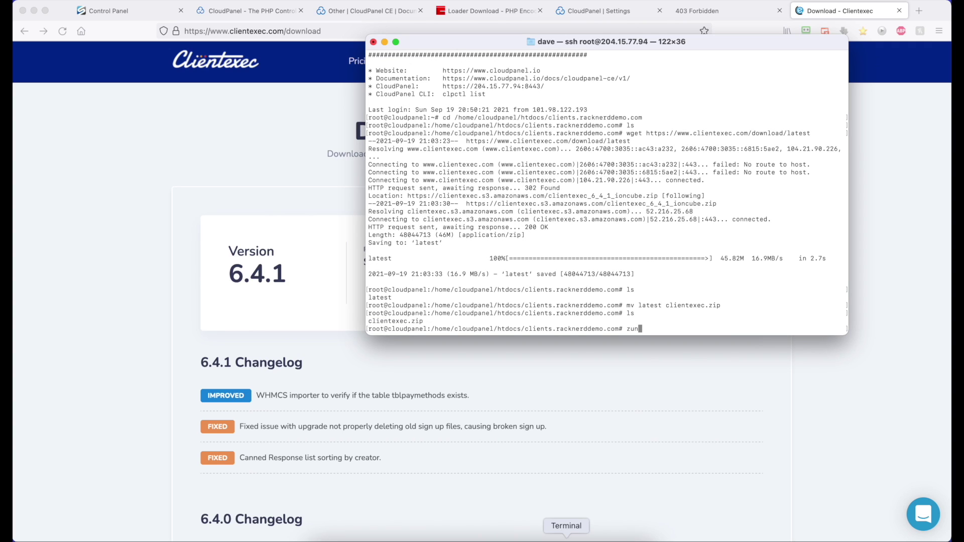
key("BackSpace")
key("BackSpace")
key("BackSpace")
type("unzip clientexec.zip")
key("Return")
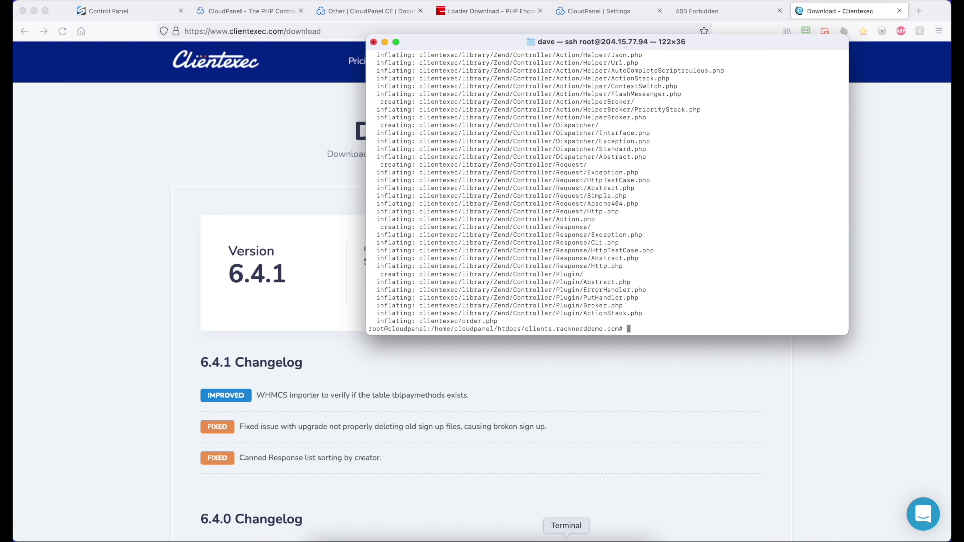
type("ls")
key("Return")
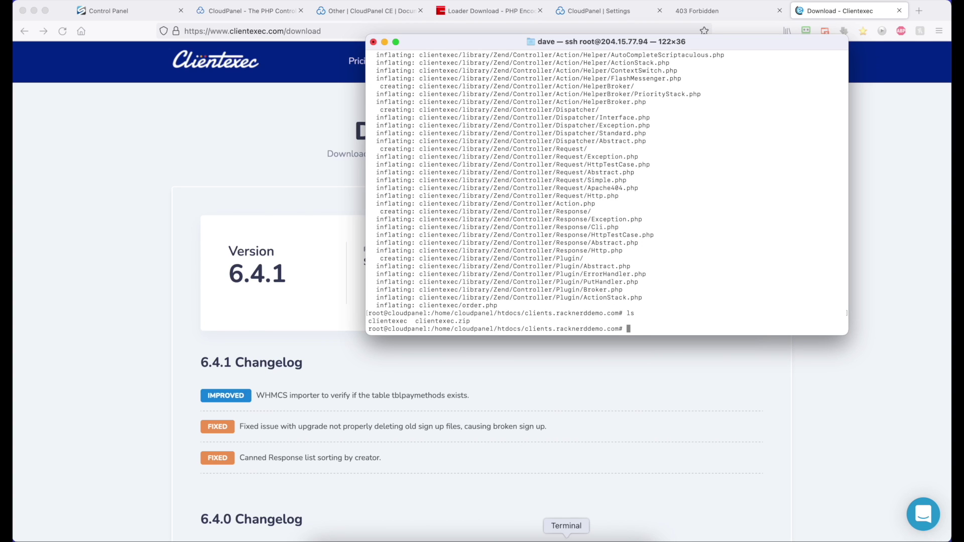
type("rm clientexec.zip")
key("Return")
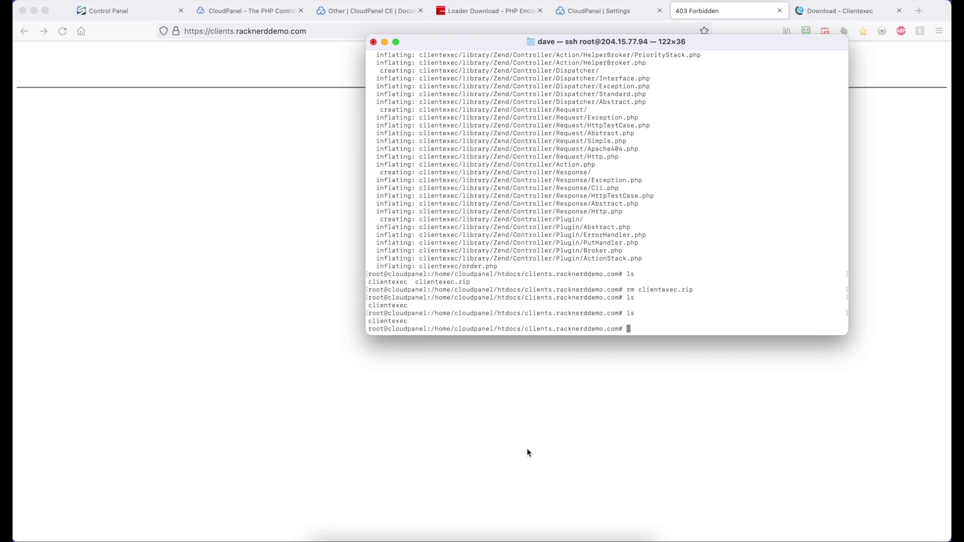
- Launch FileZilla and quickconnect to 204.15.77.94 as root on port 22 with the root password
key("super+space")
type("fileZilla")
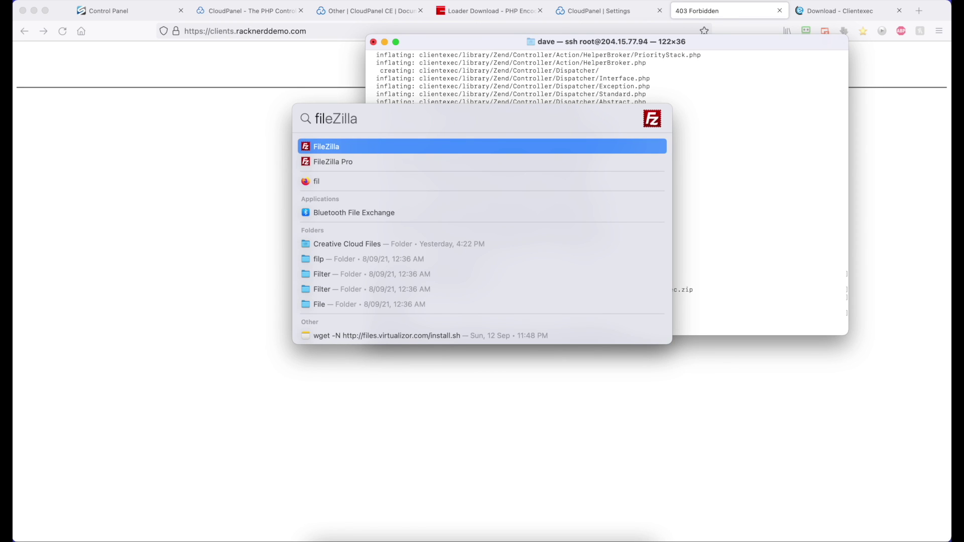
key("Return")
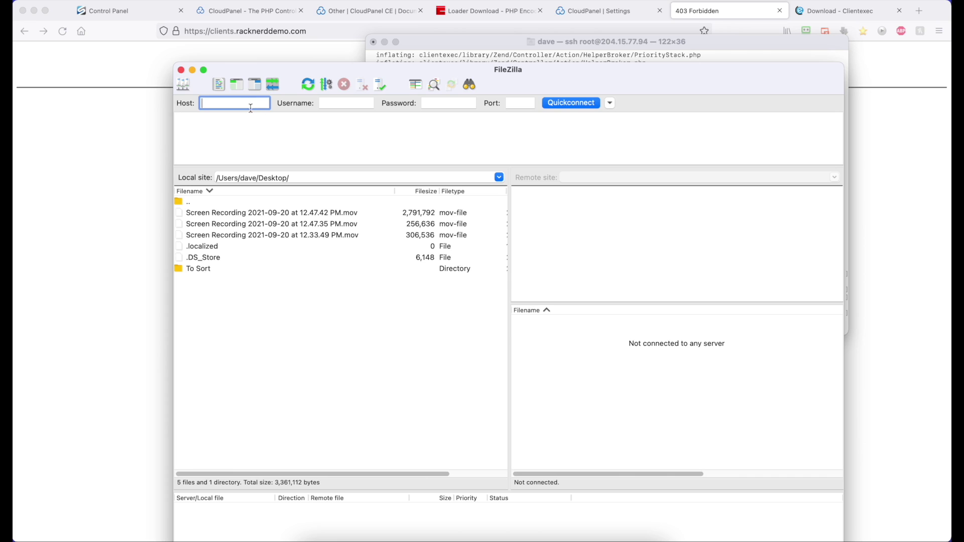
type("204.15.77.94")
left_click(351, 102)
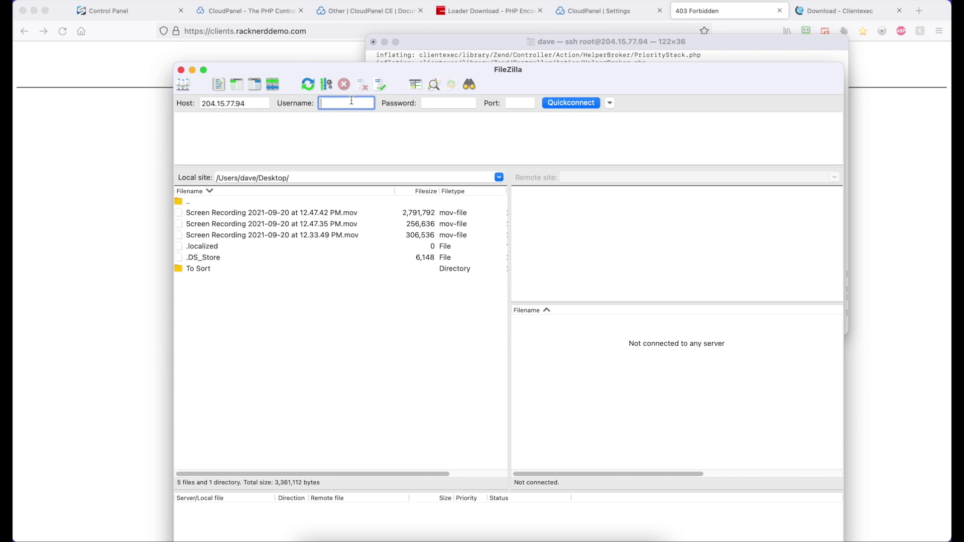
type("root")
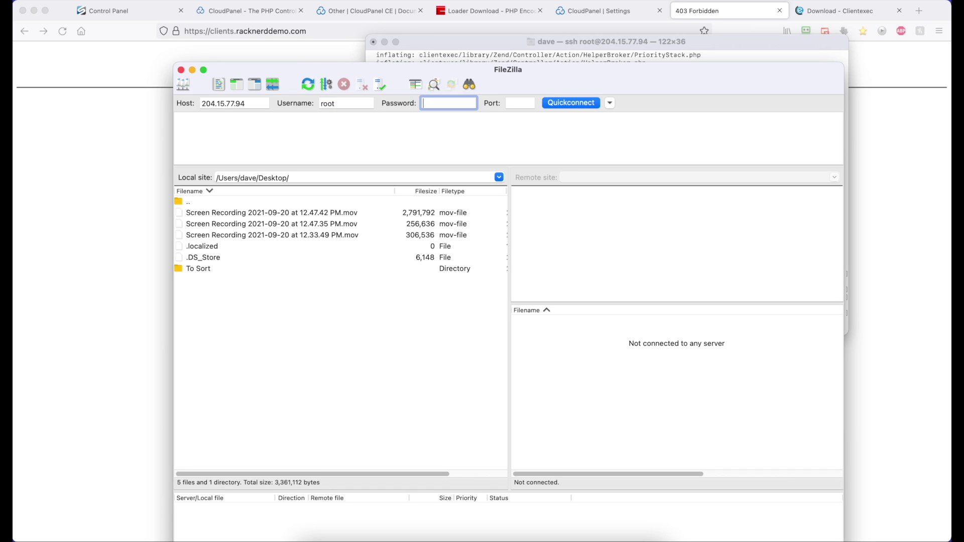
key("Tab")
type("************")
key("Tab")
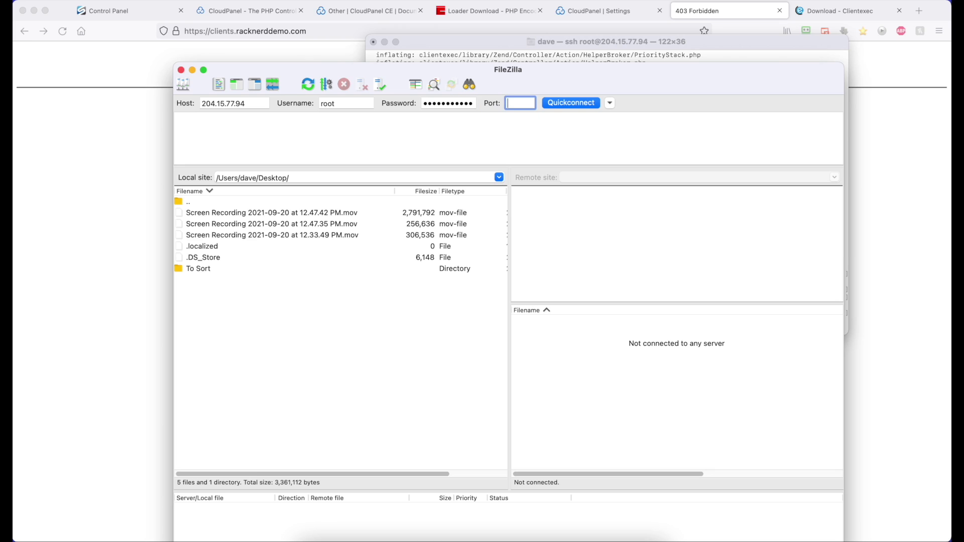
type("22")
key("Return")
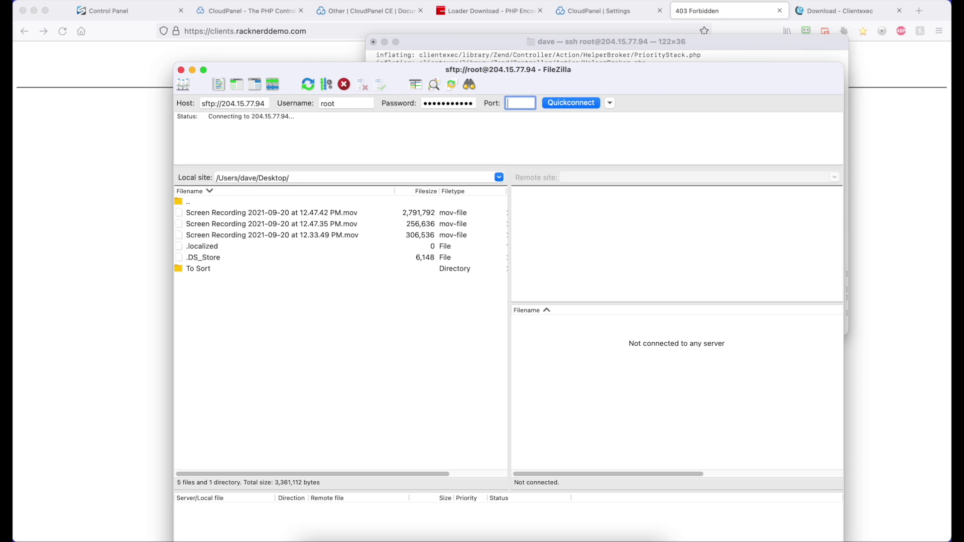
- Accept the server's unknown host key and view the server's root directory
left_click(669, 389)
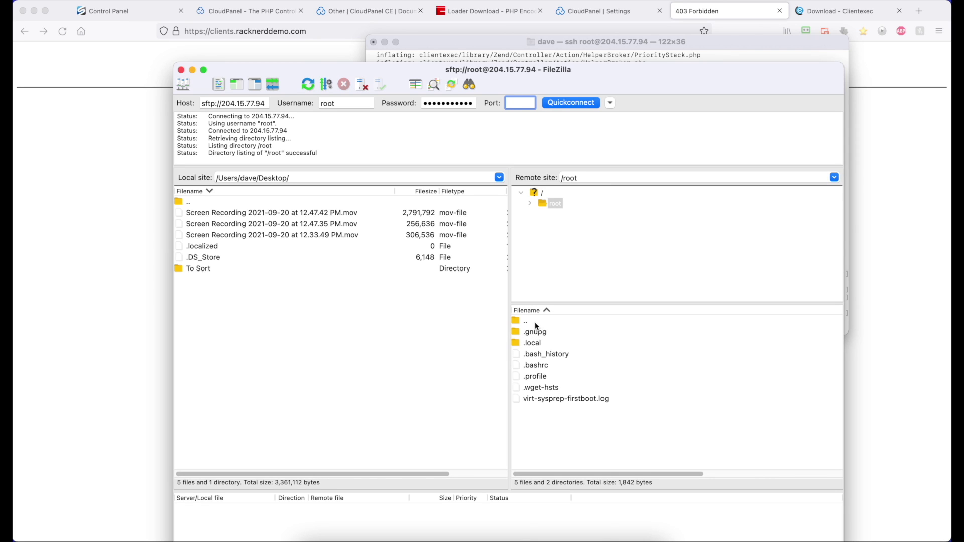
left_click(542, 192)
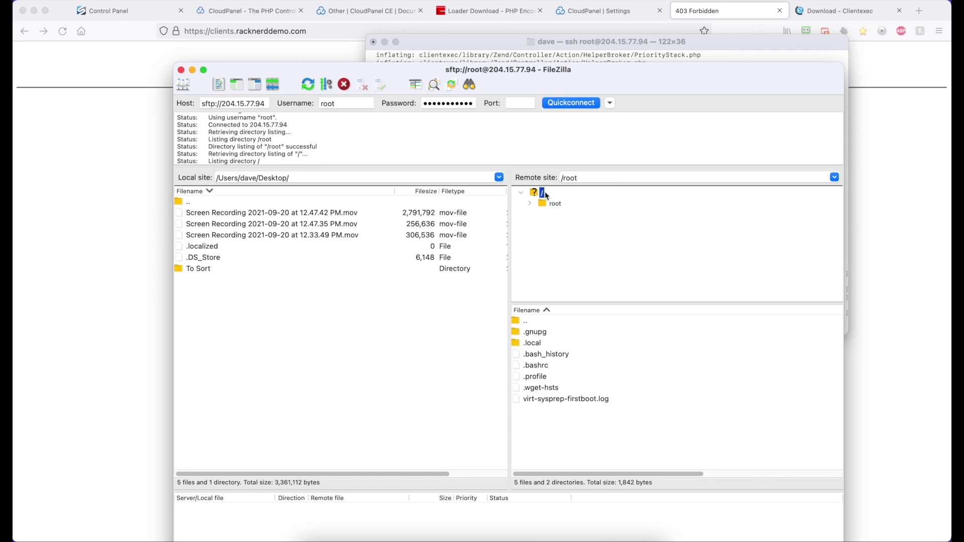
scroll(531, 394, "down", 5)
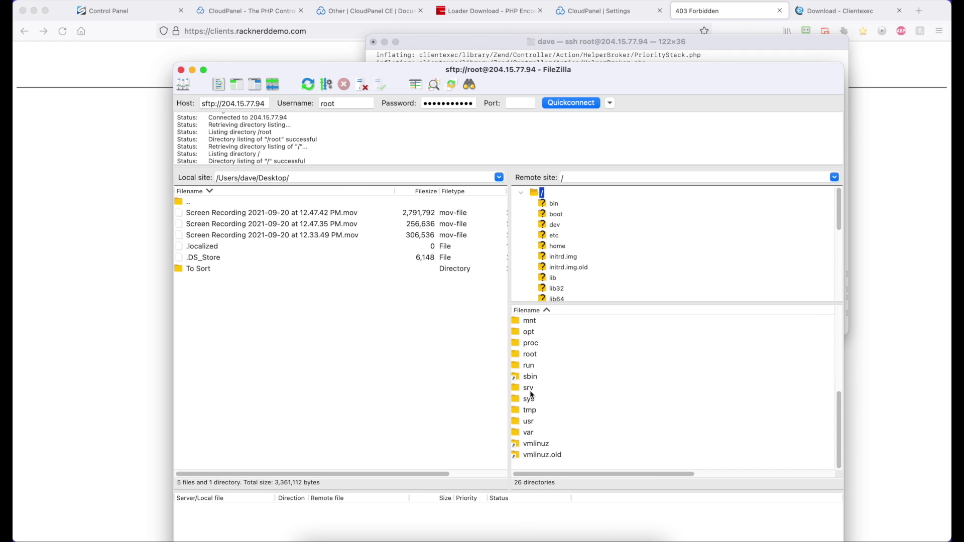
- Navigate FileZilla's remote site to the copied clients.racknerddemo.com document root path
left_click(111, 201)
left_click(613, 14)
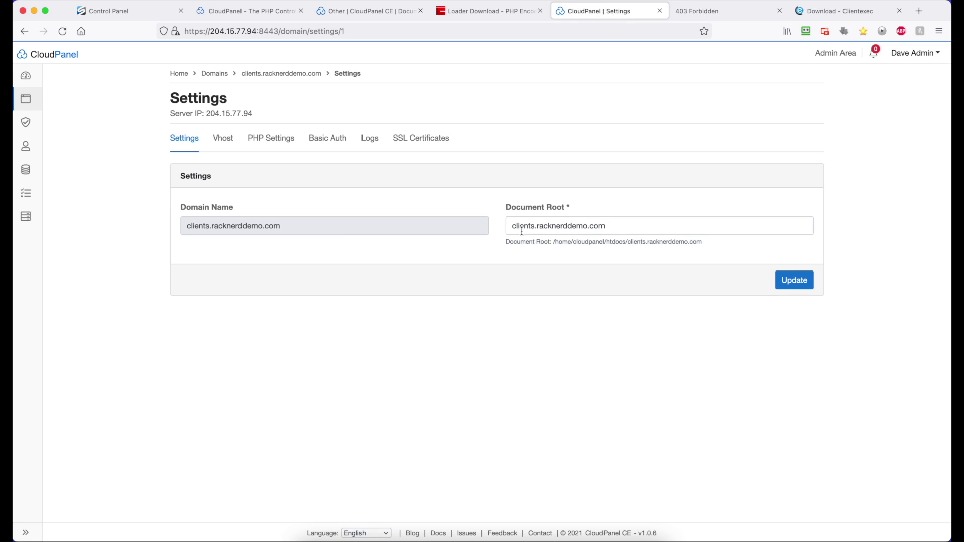
mouse_move(553, 243)
left_mouse_down()
mouse_move(703, 243)
mouse_move(554, 243)
left_mouse_up()
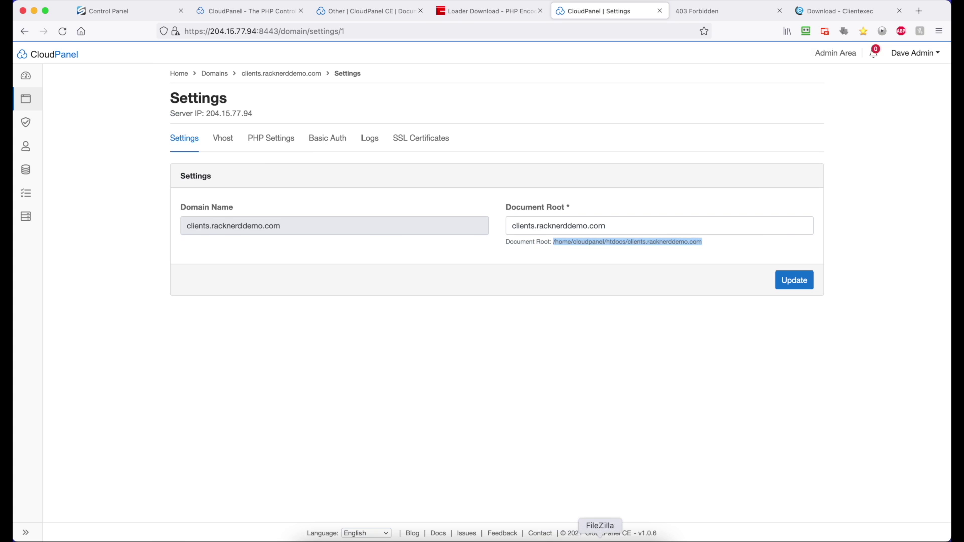
left_click(598, 540)
left_click(571, 178)
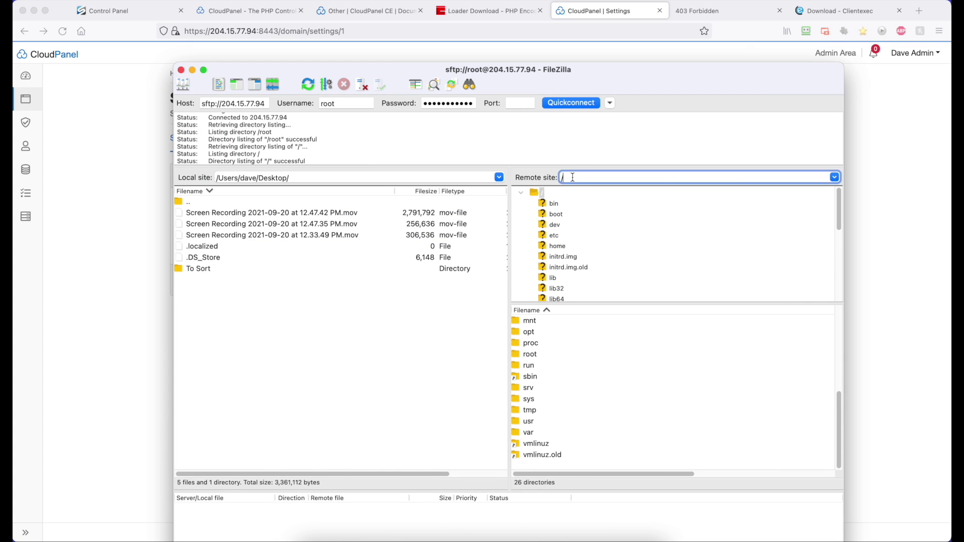
key("BackSpace")
type("/home/cloudpanel/htdocs/clients.racknerddemo.com")
key("Return")
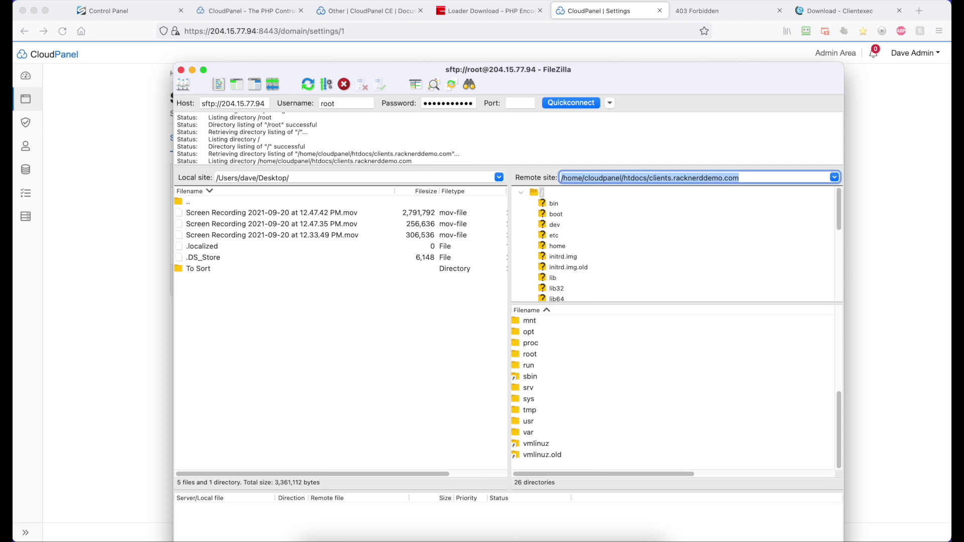
- Move all files from the clientexec folder up into the document root
double_click(547, 343)
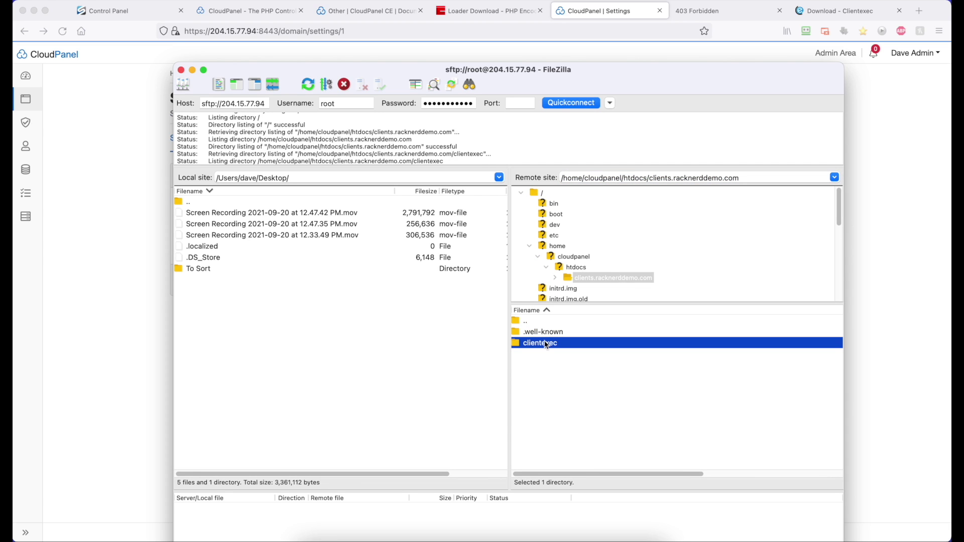
left_click(541, 335)
scroll(541, 335, "down", 3)
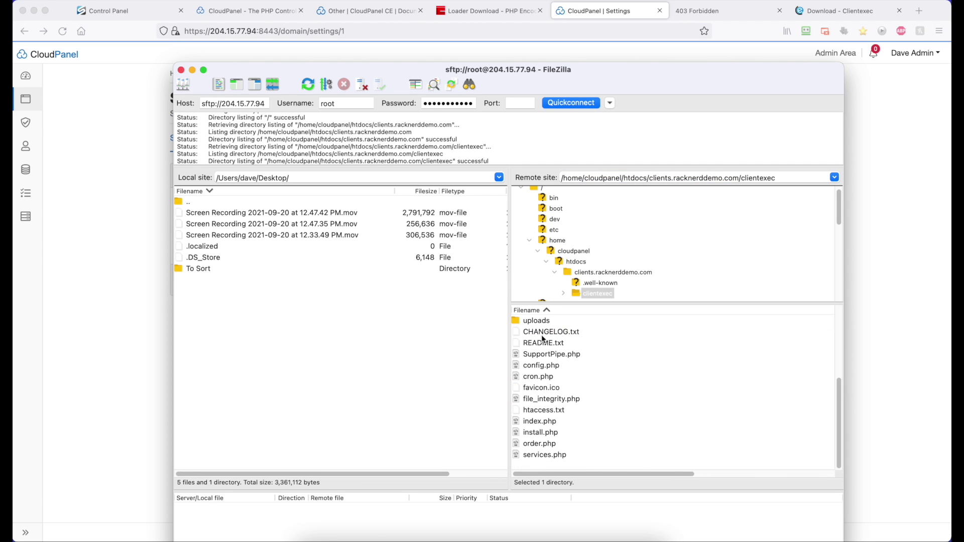
left_click(543, 455, "shift")
scroll(552, 360, "up", 3)
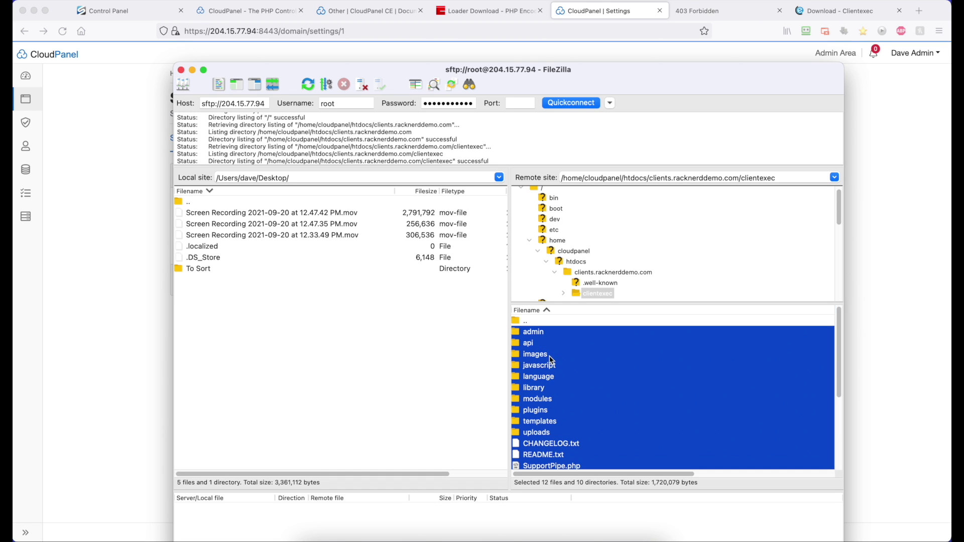
left_click_drag(539, 333, 540, 324)
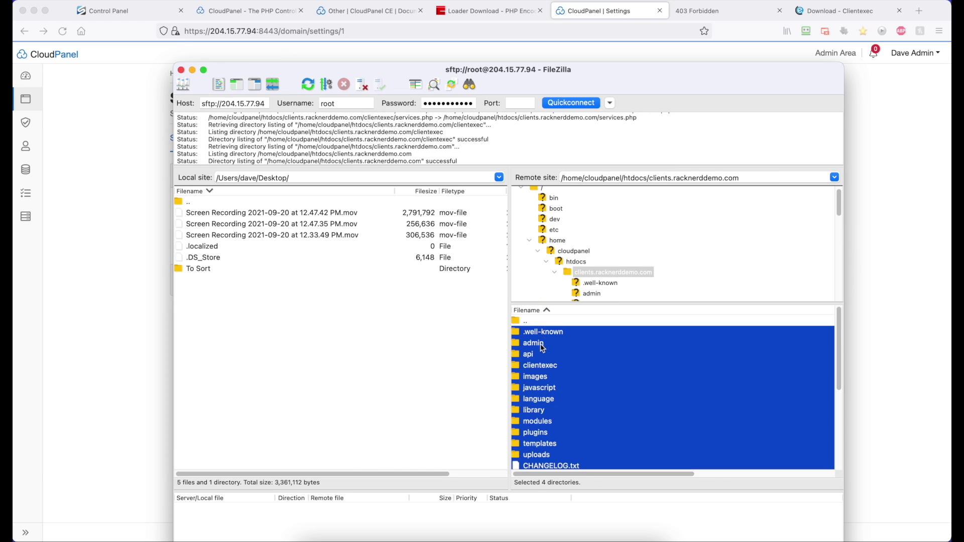
- Delete the now-empty clientexec folder and confirm the deletion
left_click(563, 366)
right_click(563, 367)
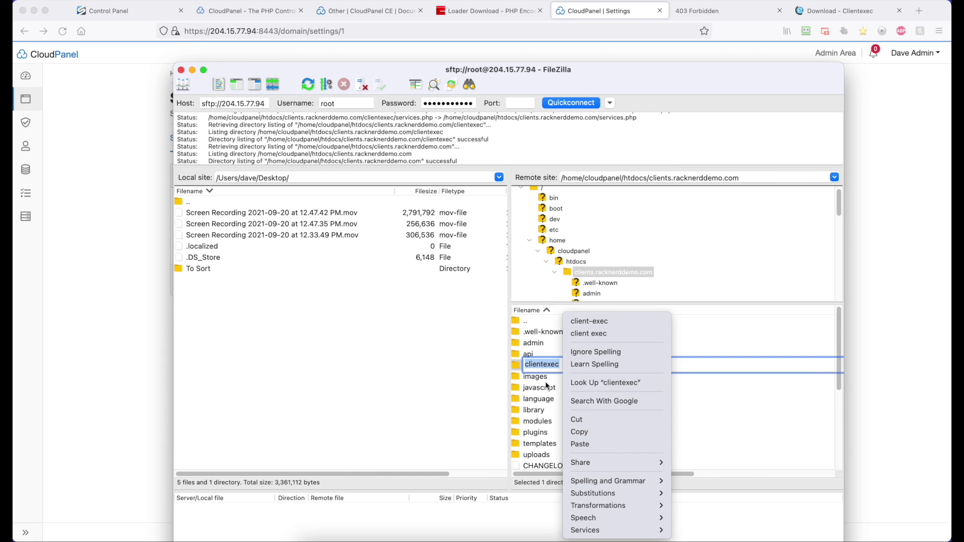
key("Escape")
left_click(546, 378)
left_click(537, 365)
right_click(537, 365)
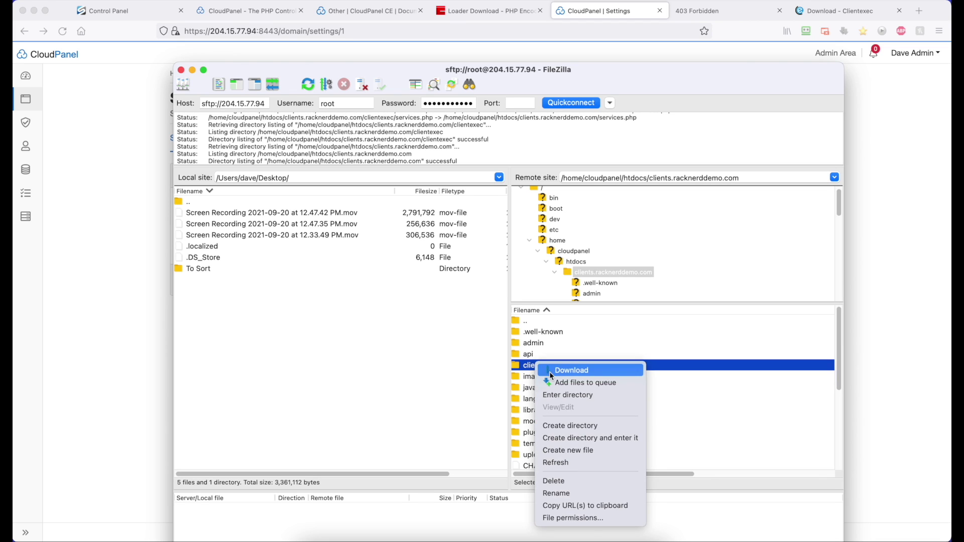
left_click(577, 482)
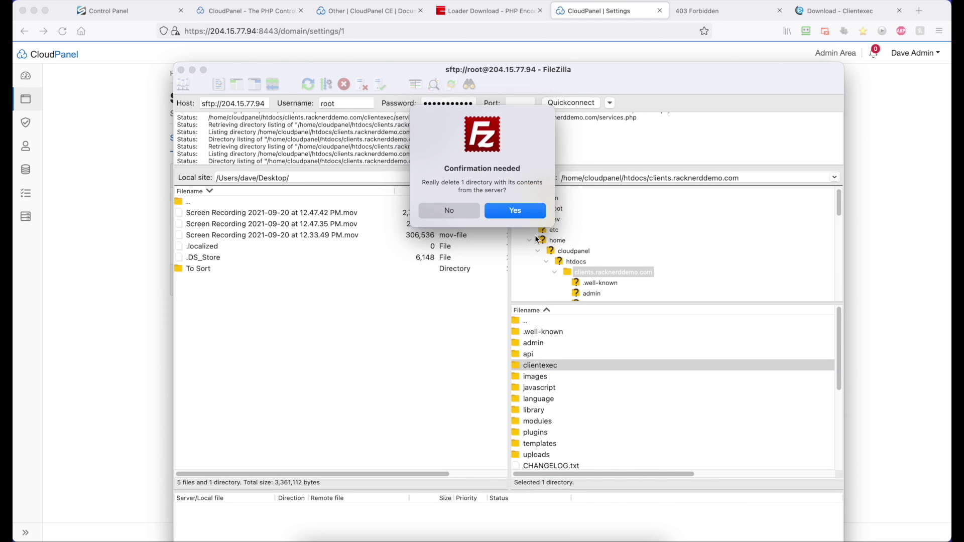
left_click(529, 220)
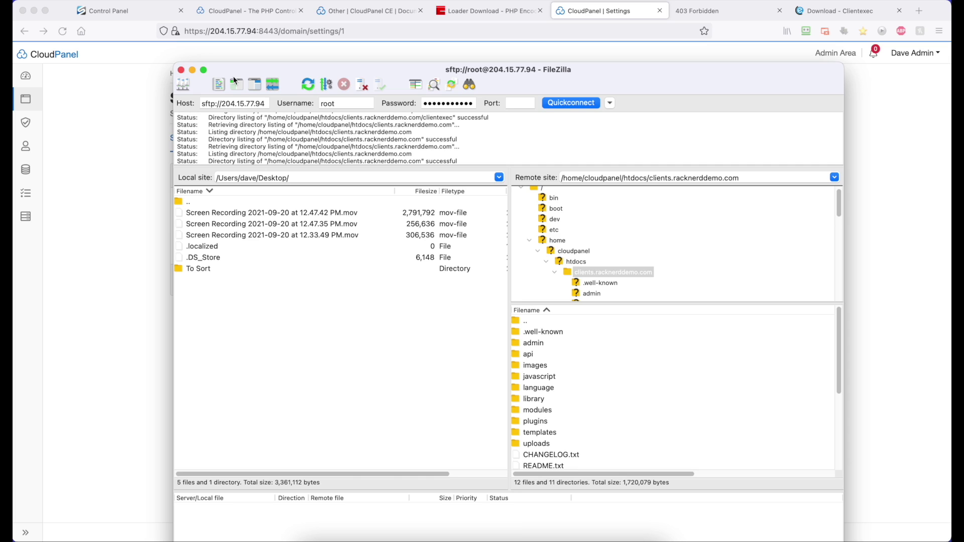
- Find Permission Reset on CloudPanel's CLI Commands docs page and copy the clpctl system:permissions:reset command
left_click(170, 173)
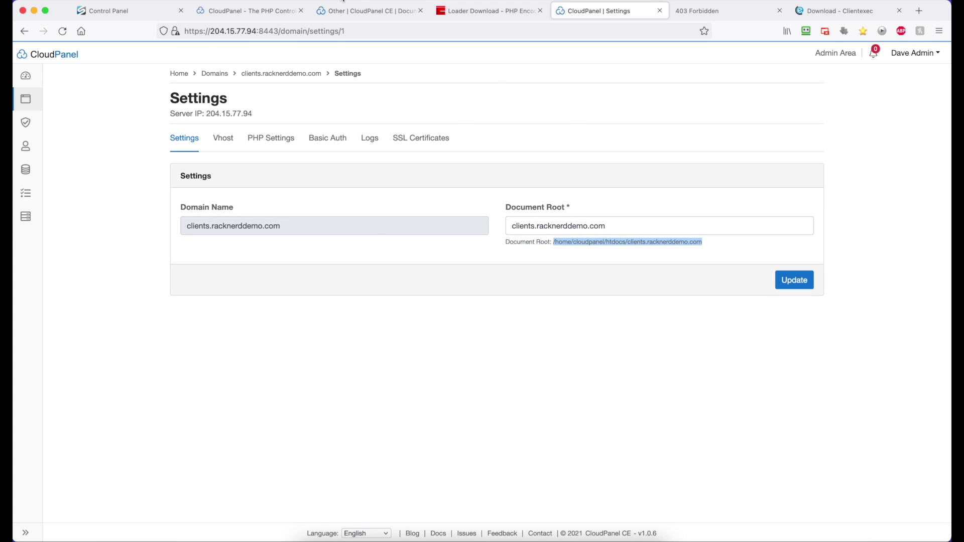
left_click(345, 17)
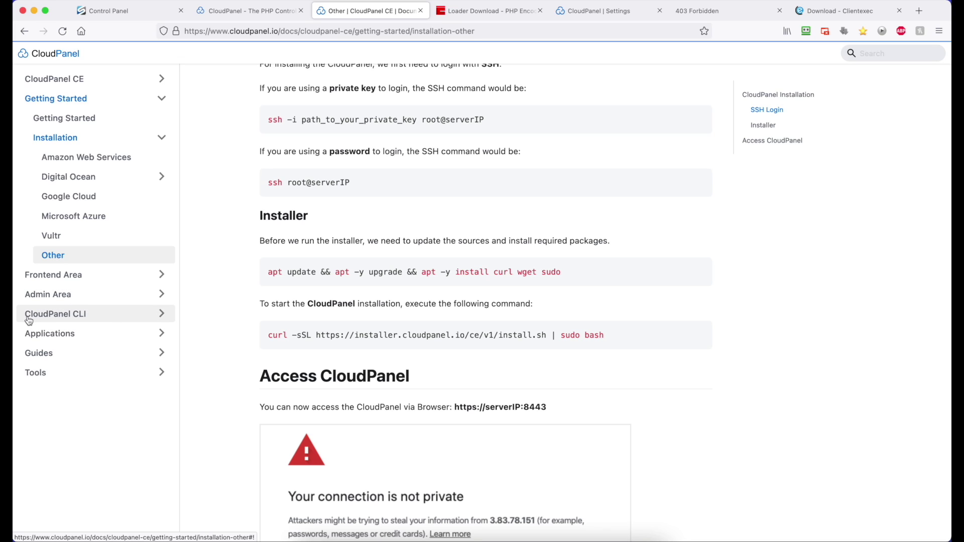
left_click(111, 319)
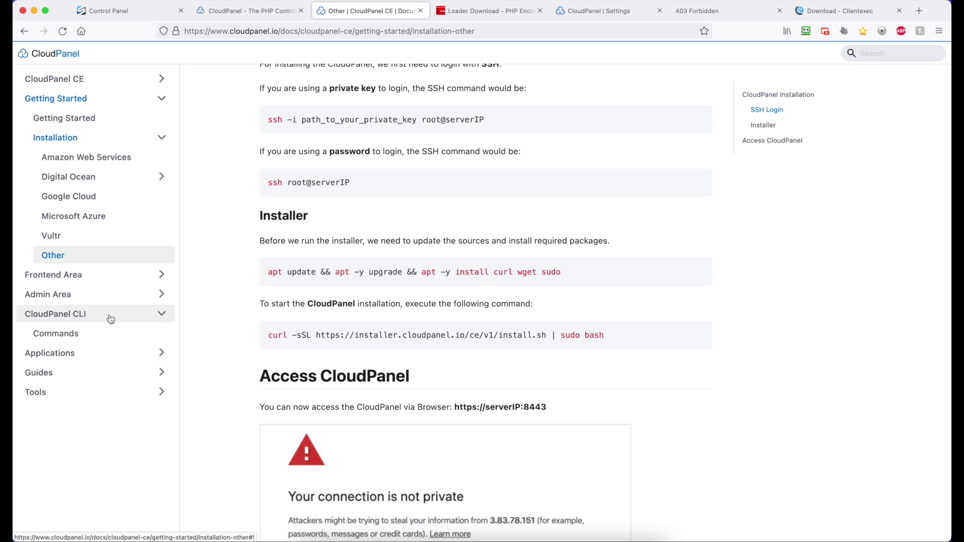
left_click(73, 334)
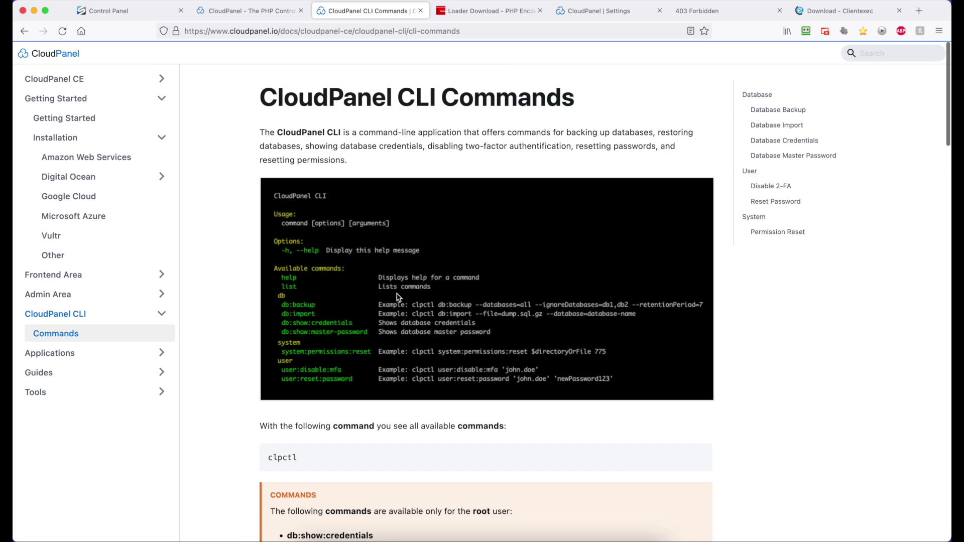
scroll(396, 293, "down", 15)
scroll(397, 294, "up", 1)
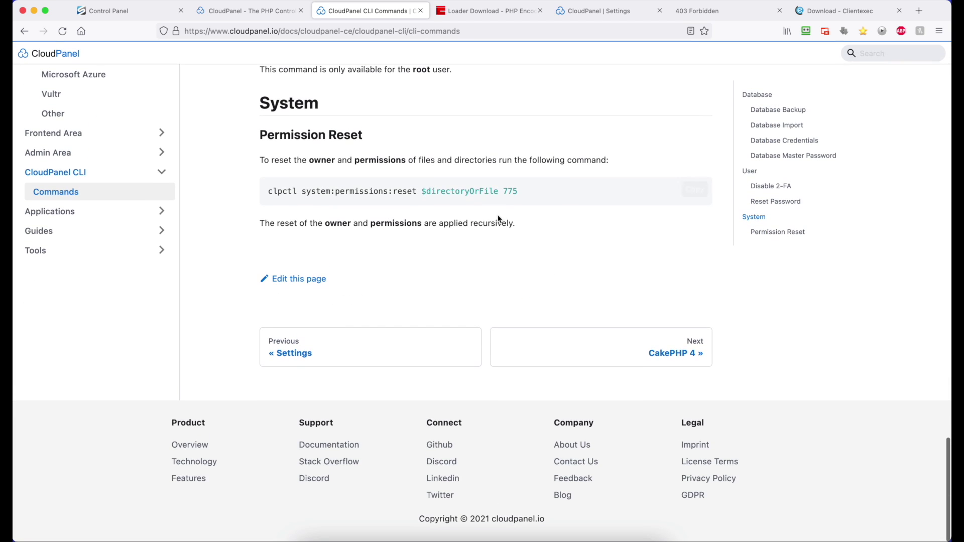
left_click_drag(498, 191, 330, 185)
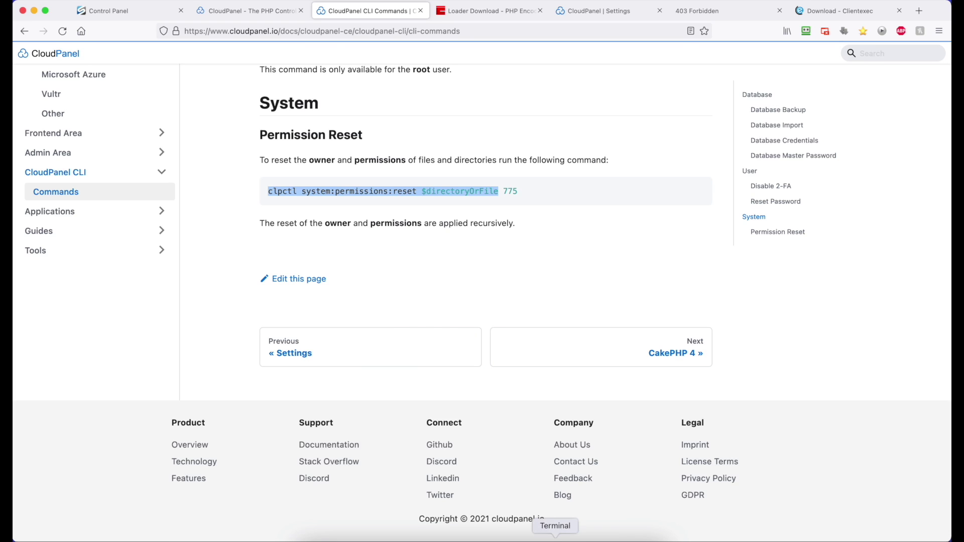
- Run clpctl system:permissions:reset on clients.racknerddemo.com/ to reset its permissions to 775
left_click(554, 538)
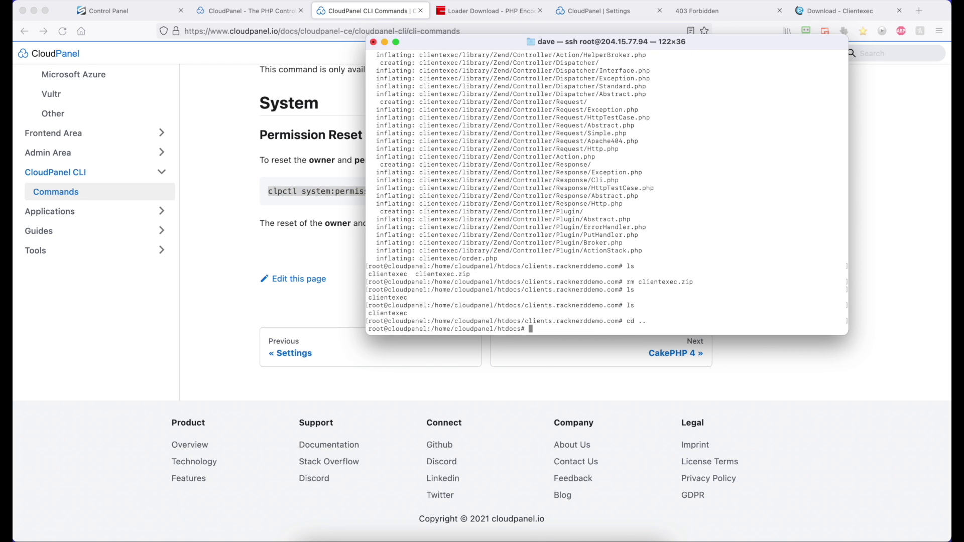
type("clpctl system:permissions:reset $directoryOrFile")
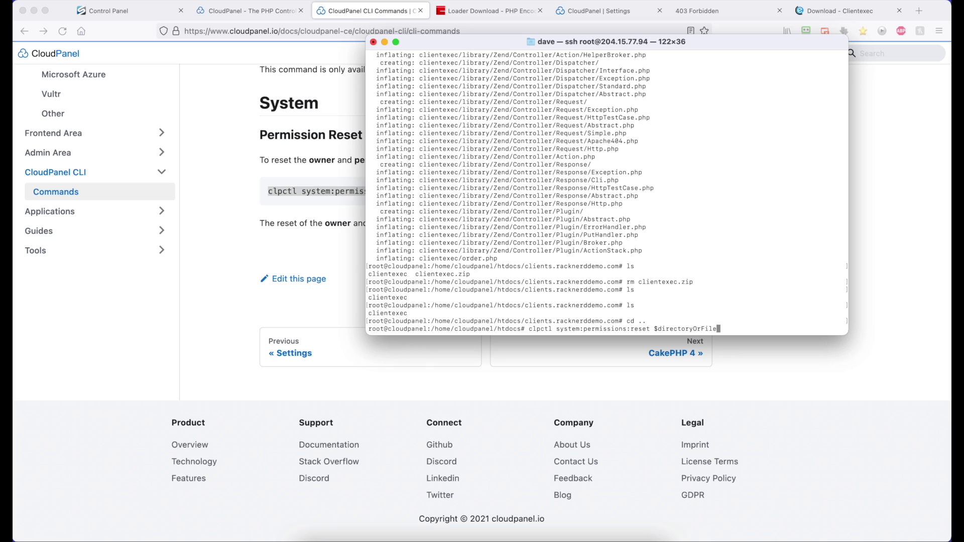
type("clients.racknerddemo.com/")
key("Return")
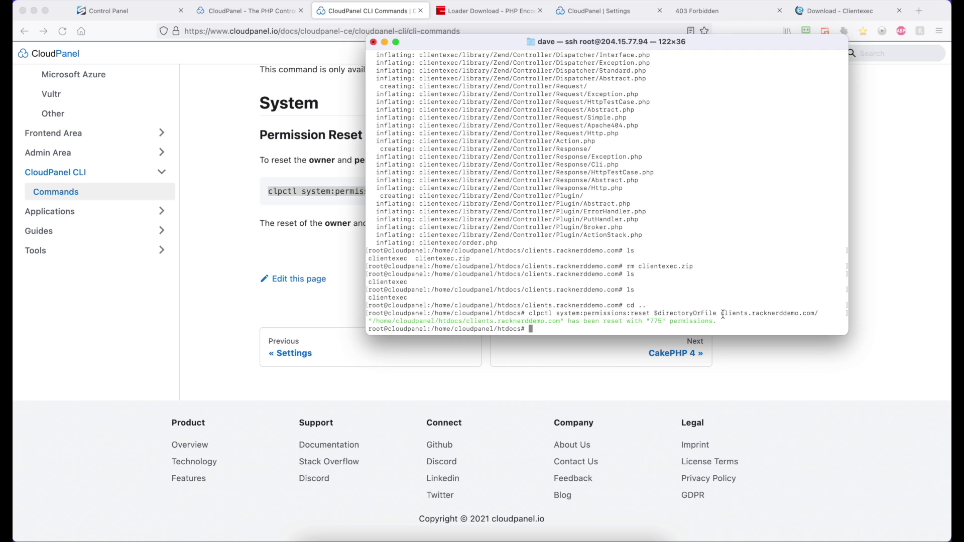
left_click(824, 357)
- Reload the site to reach the Clientexec installer, accept the licence agreement, and start installation
left_click(698, 11)
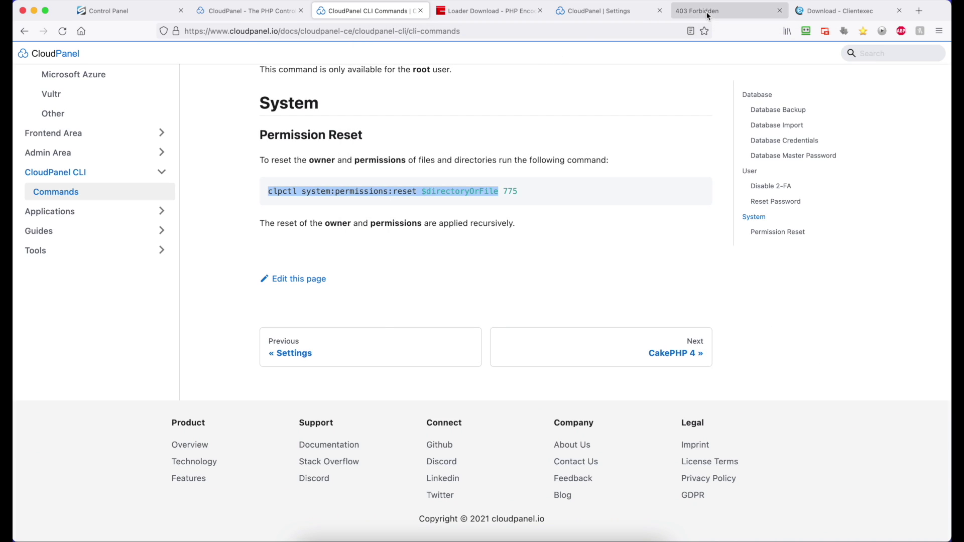
left_click(63, 31)
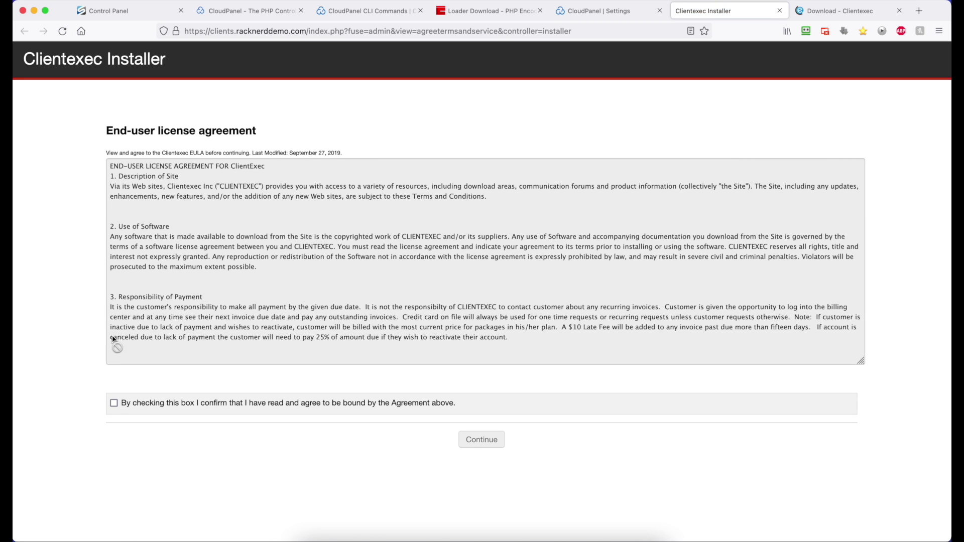
left_click(114, 406)
left_click(490, 443)
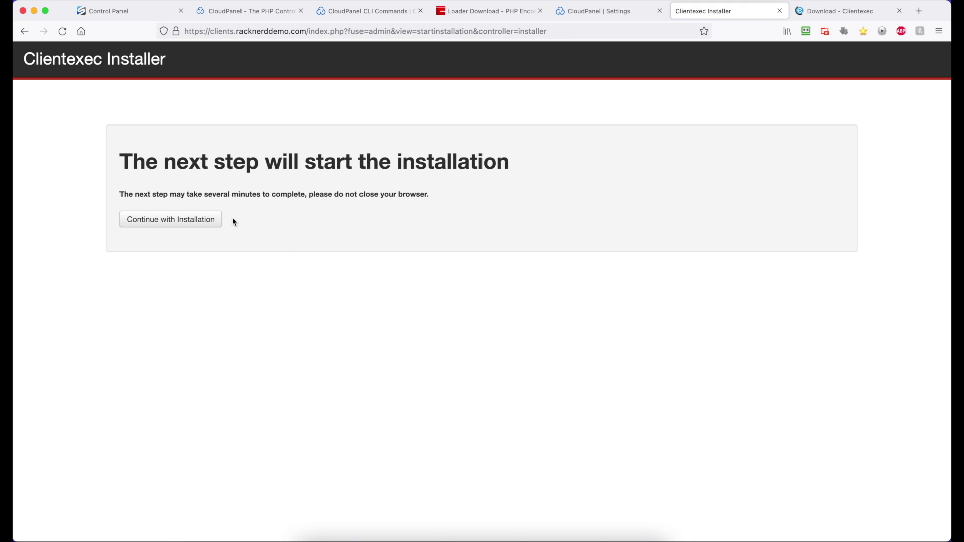
left_click(172, 222)
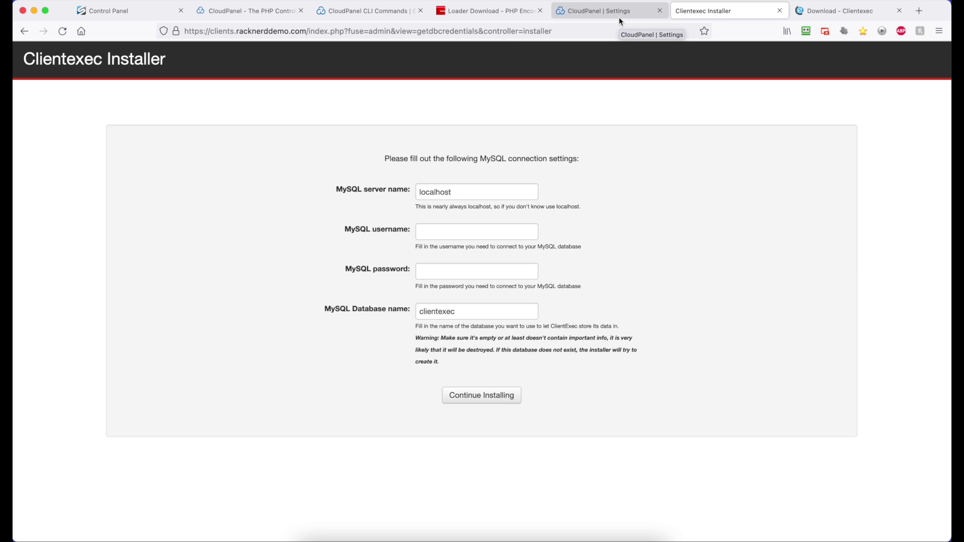
- Create a database named billing with database user billing and a custom password
left_click(583, 16)
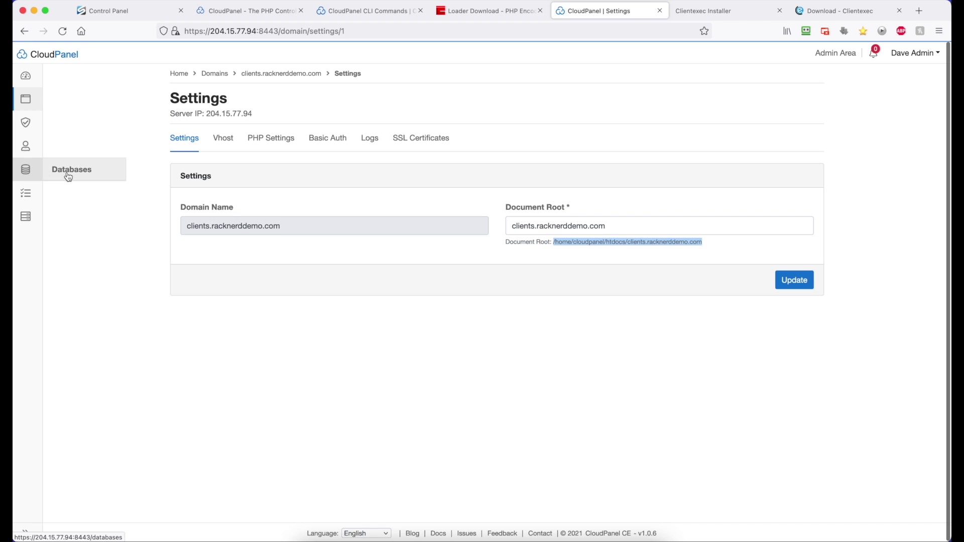
left_click(31, 172)
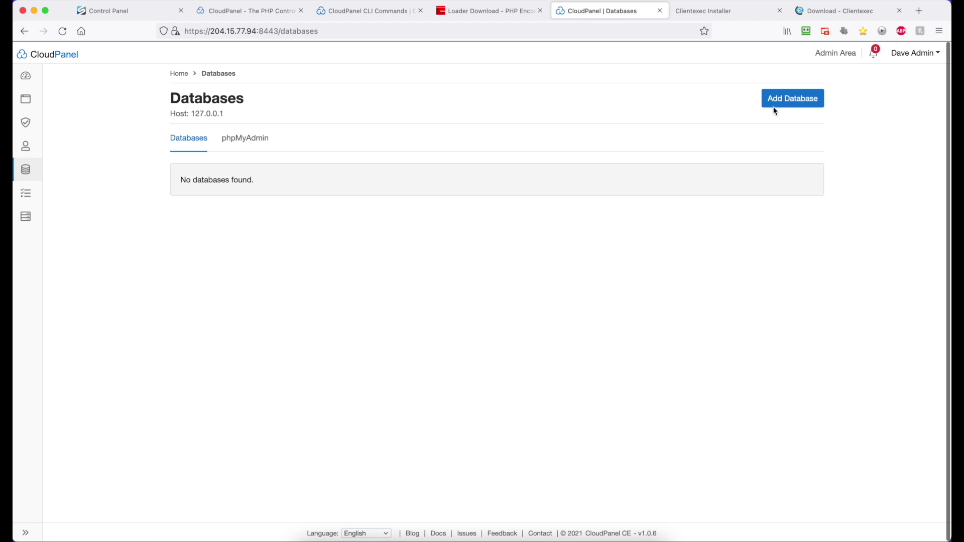
left_click(780, 108)
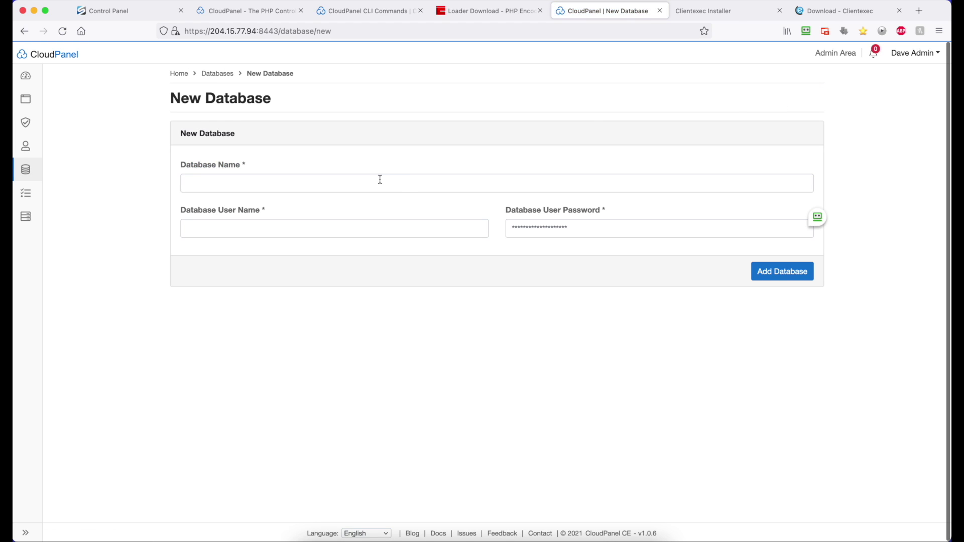
left_click(380, 181)
type("billi")
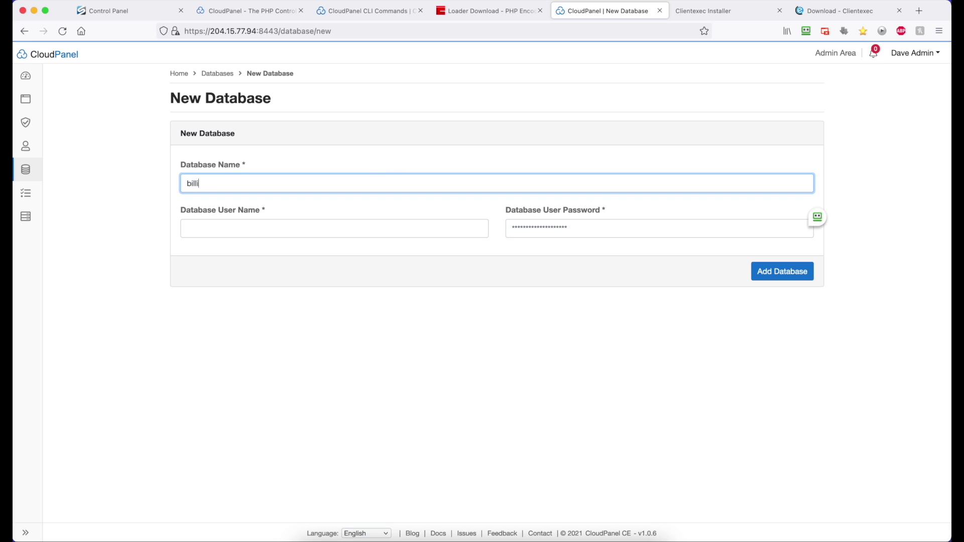
type("ng")
key("Tab")
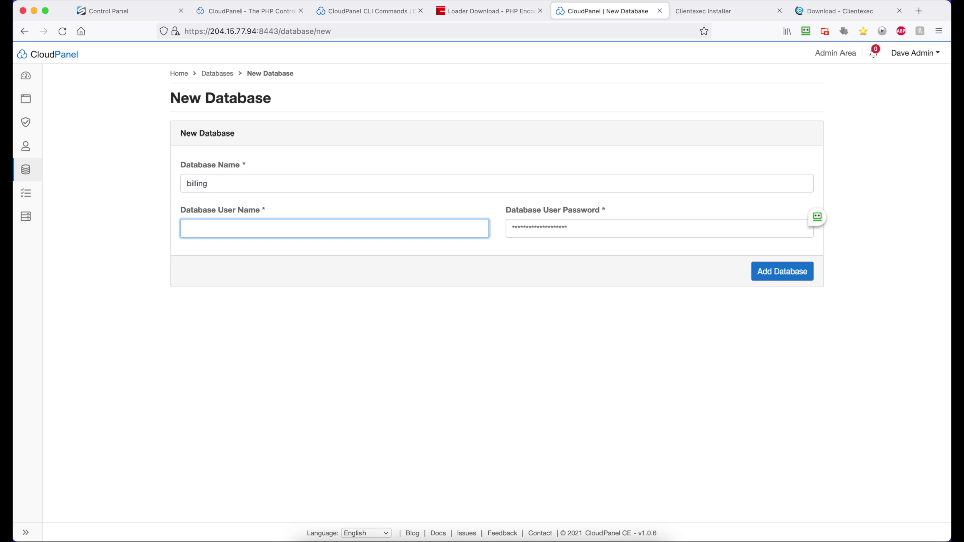
type("billing")
left_click(636, 240)
left_click(638, 233)
key("super+a")
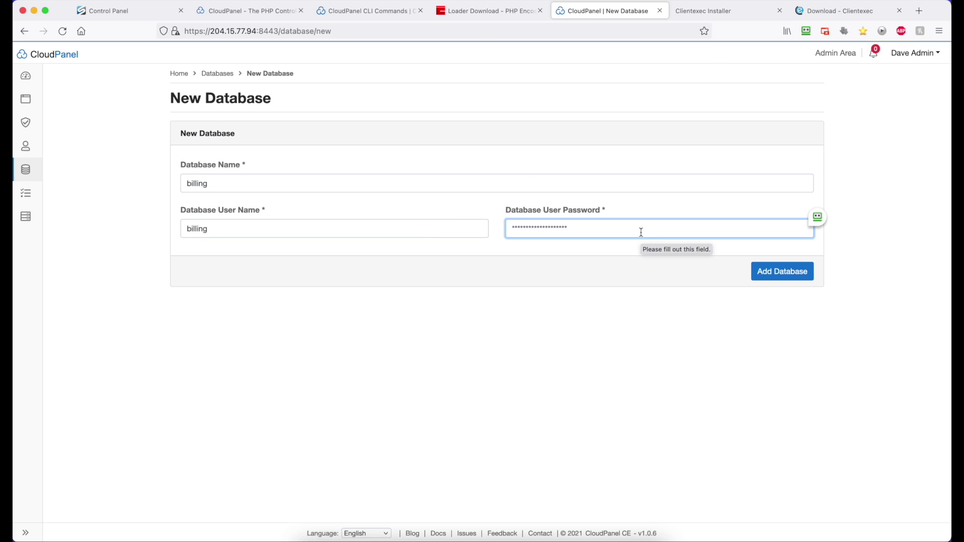
type("a••••••••••")
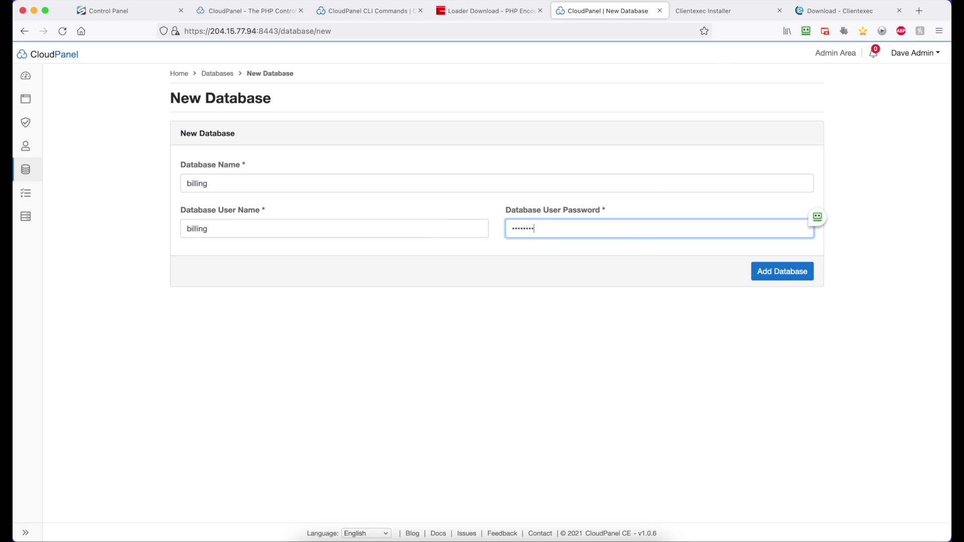
left_click(775, 275)
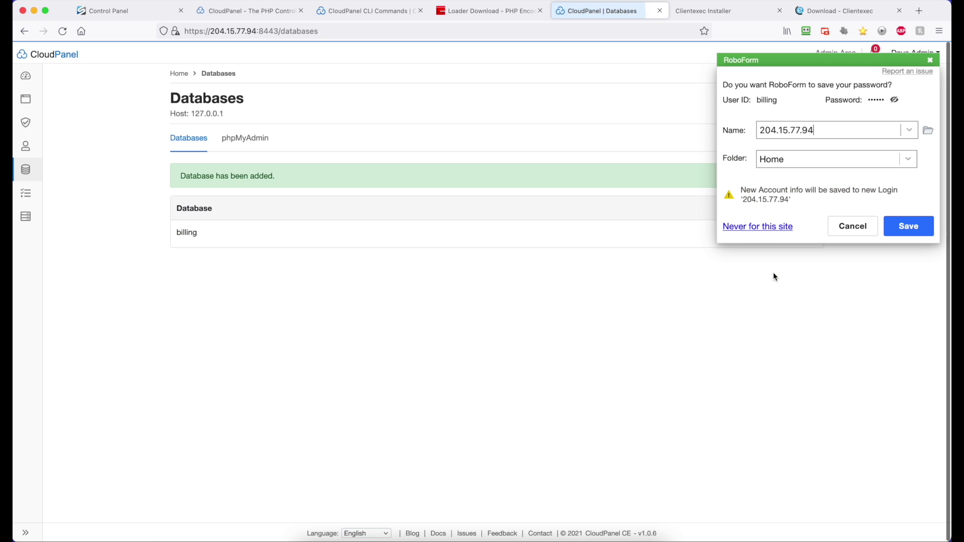
- Enter MySQL username billing, its password and database billing, and submit the connection settings
left_click(850, 228)
left_click(743, 14)
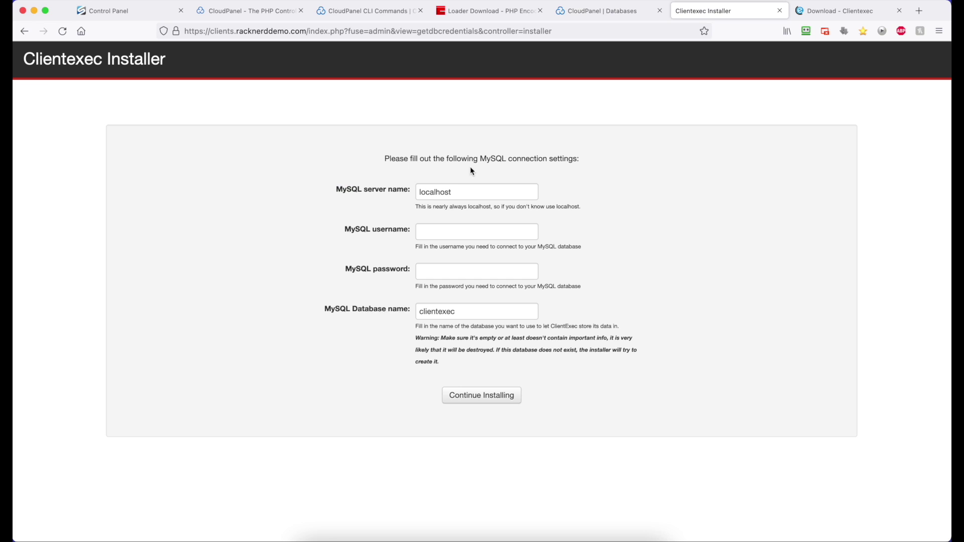
left_click(447, 233)
type("b")
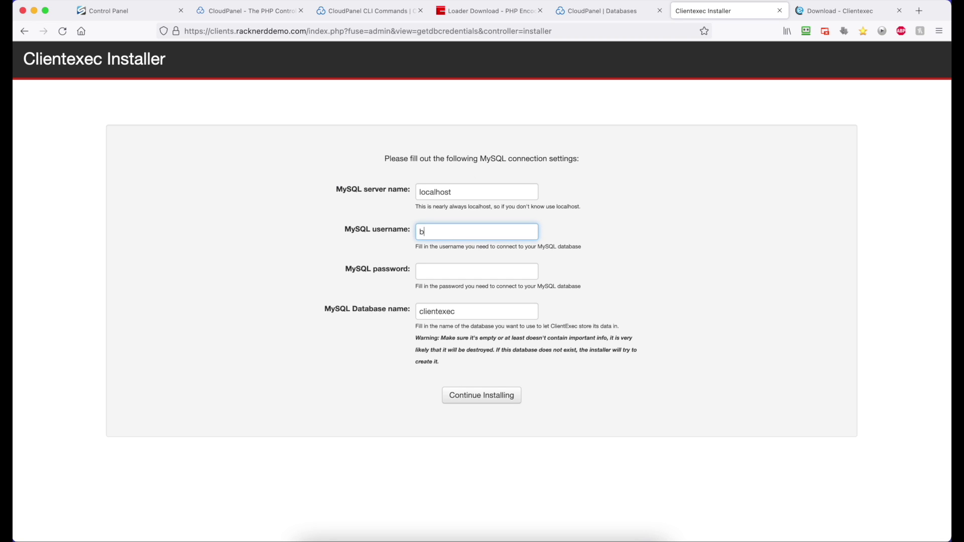
type("illing")
left_click(453, 270)
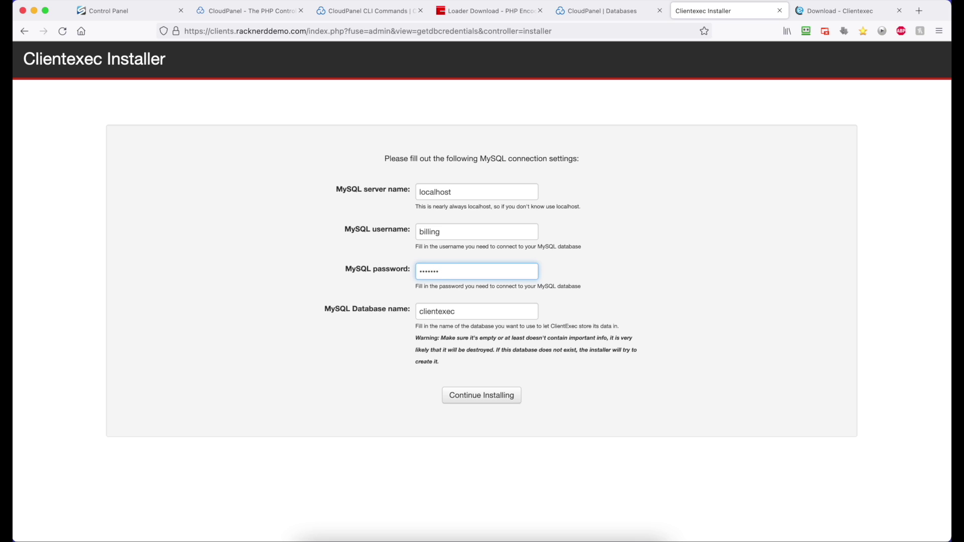
type("••••")
key("Tab")
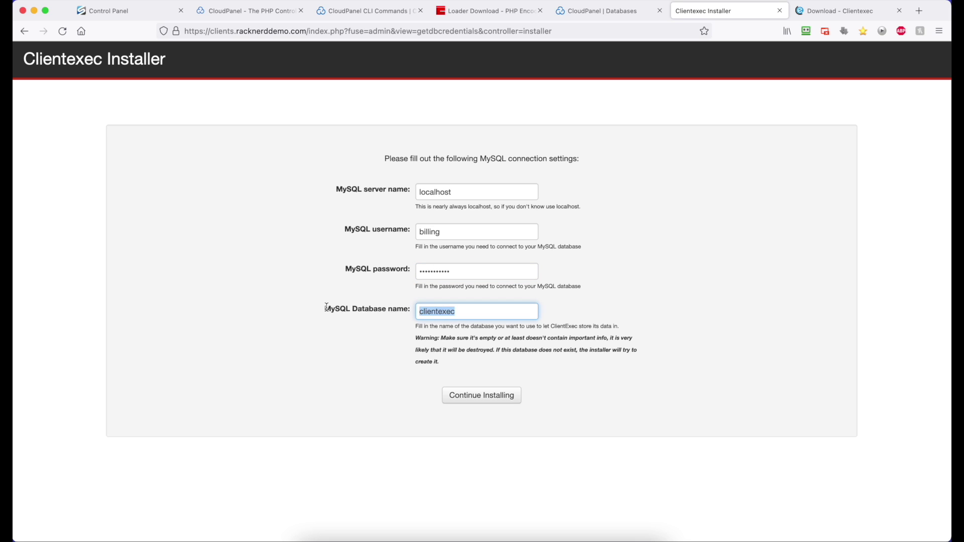
type("billing")
left_click(485, 399)
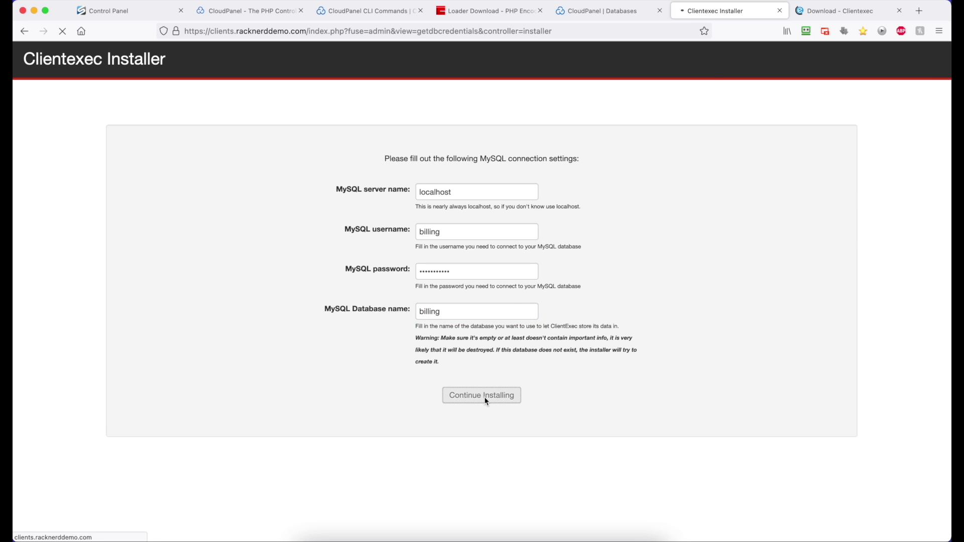
- Fill in the admin e-mail, password, company name RackNerd Hosting, and untick gateway mailings
left_click(850, 204)
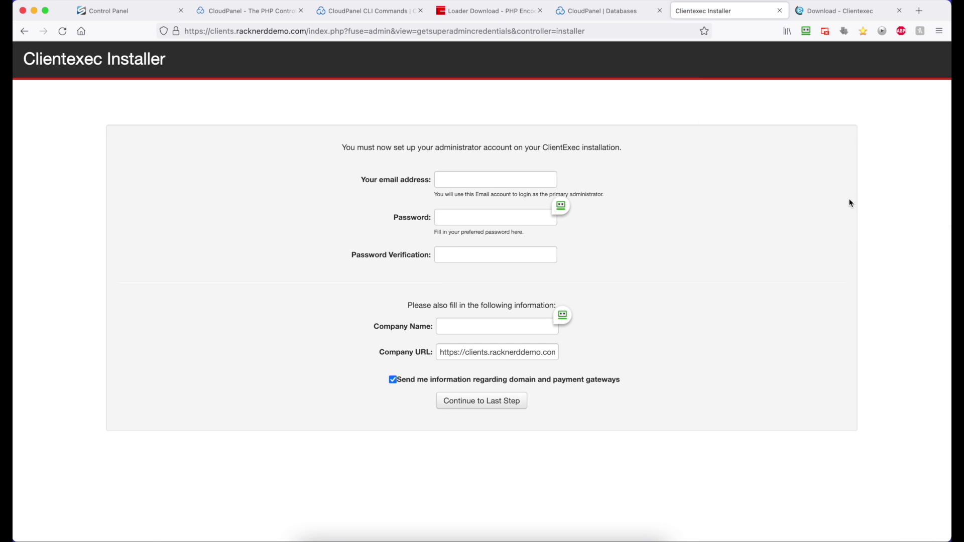
left_click(465, 182)
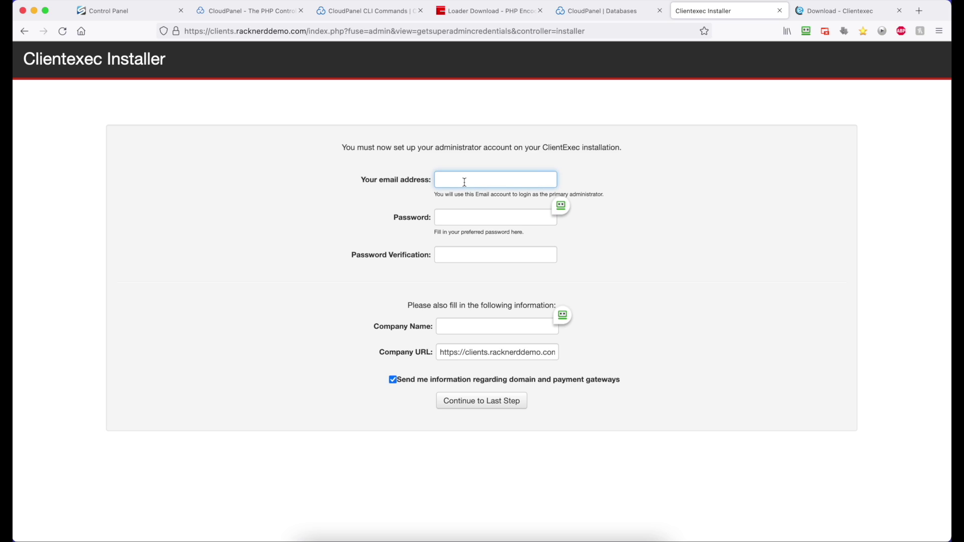
key("Tab")
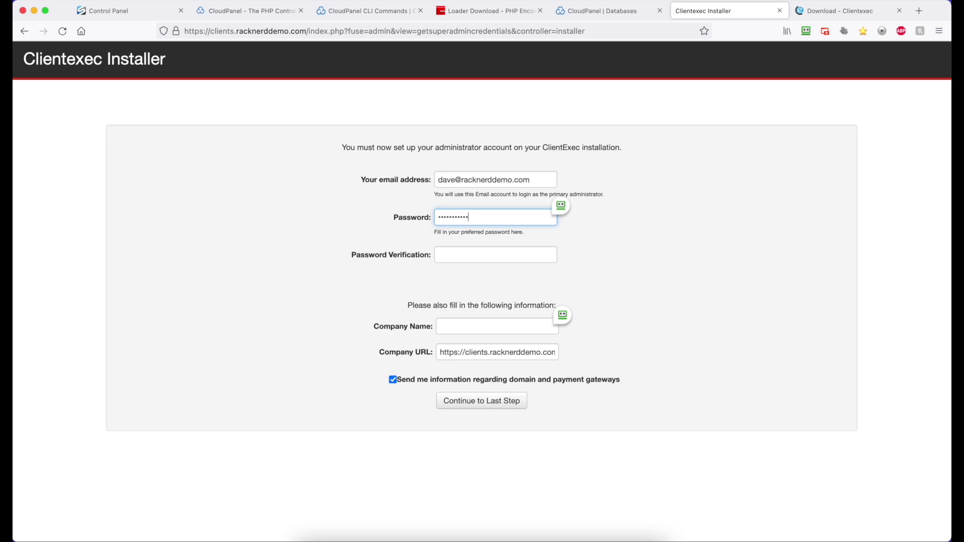
key("Tab")
type("••••••")
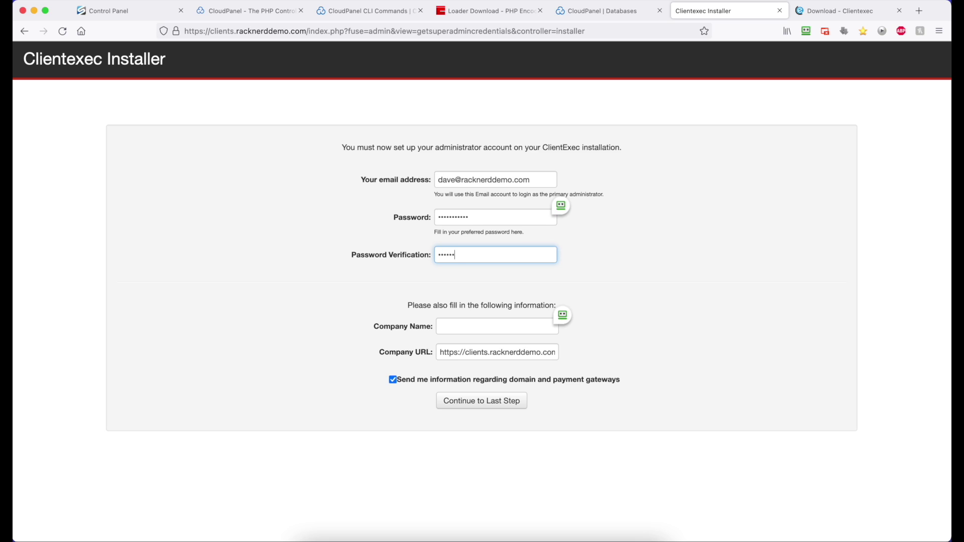
type("•••")
left_click(478, 324)
type("Rack")
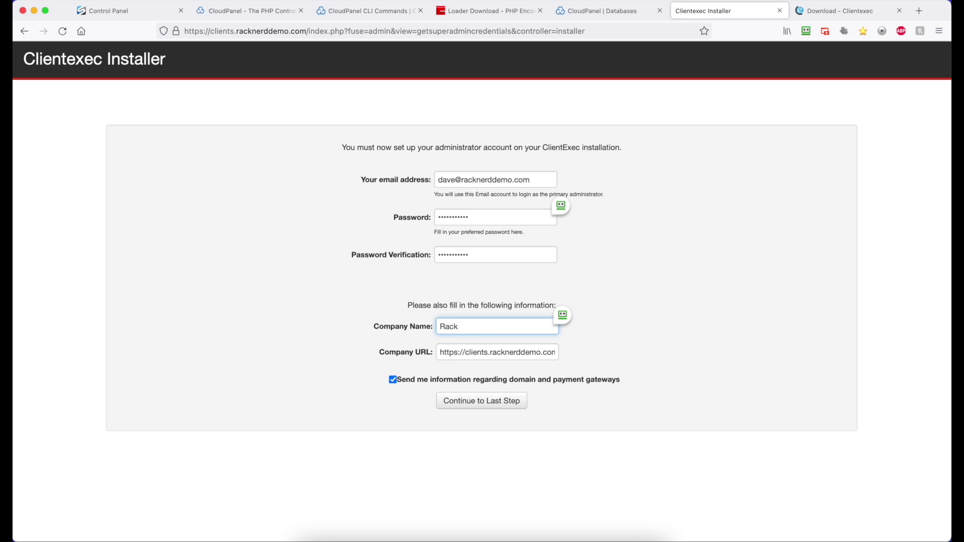
type("Nerd Hosting")
left_click(393, 380)
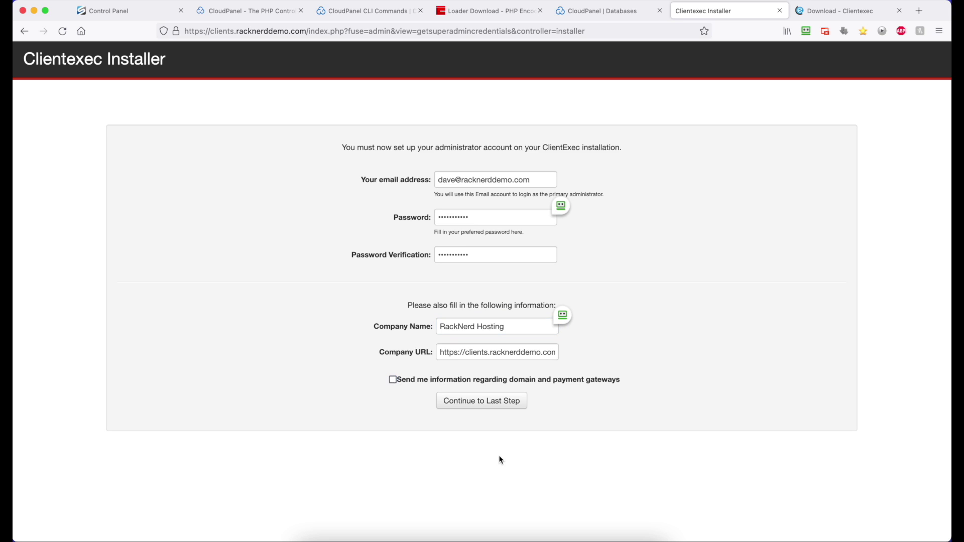
- Finish the Clientexec install, skip saving the password, and log in with the admin e-mail and password
left_click(503, 409)
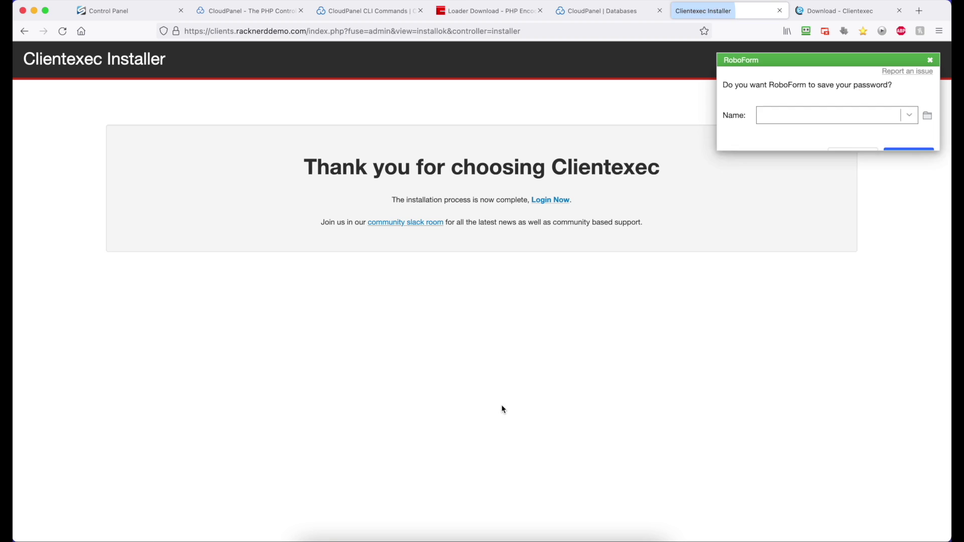
left_click(843, 228)
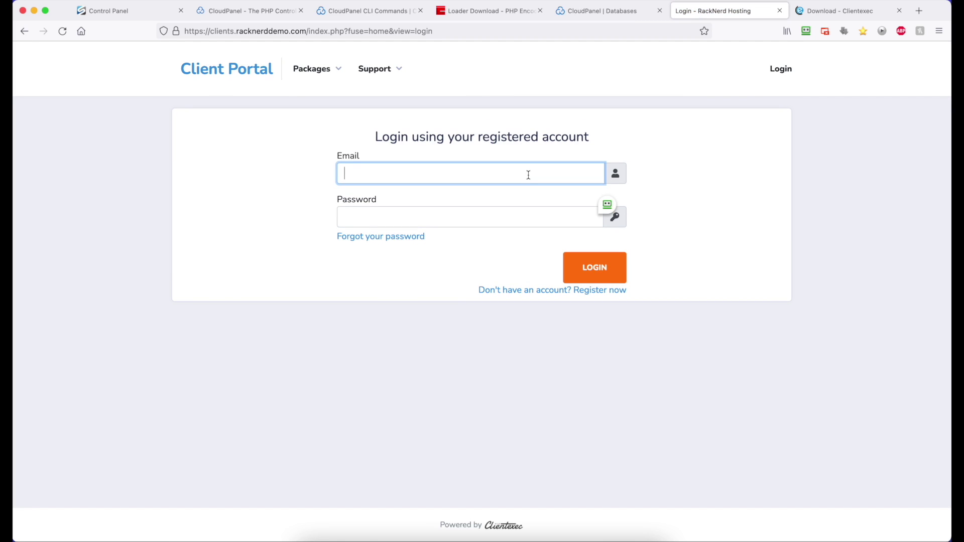
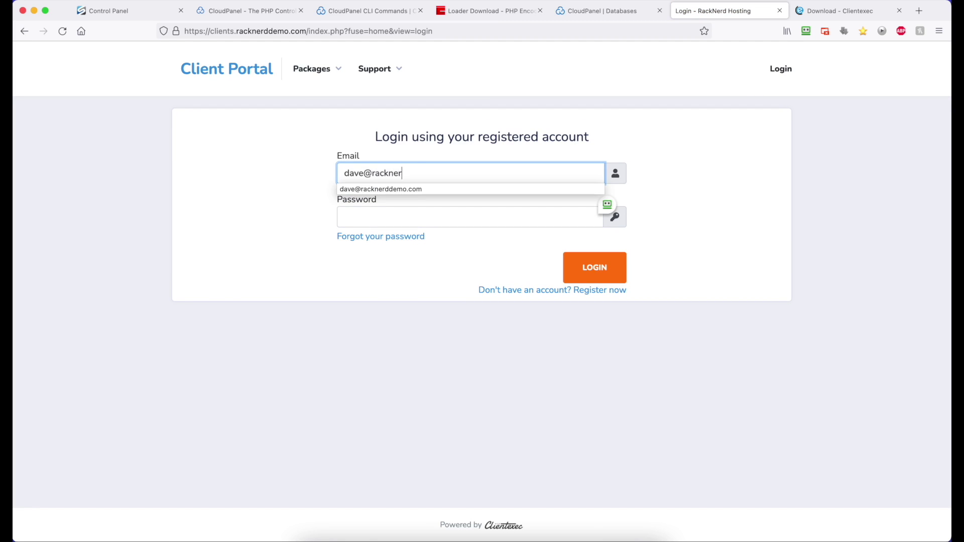
left_click(469, 217)
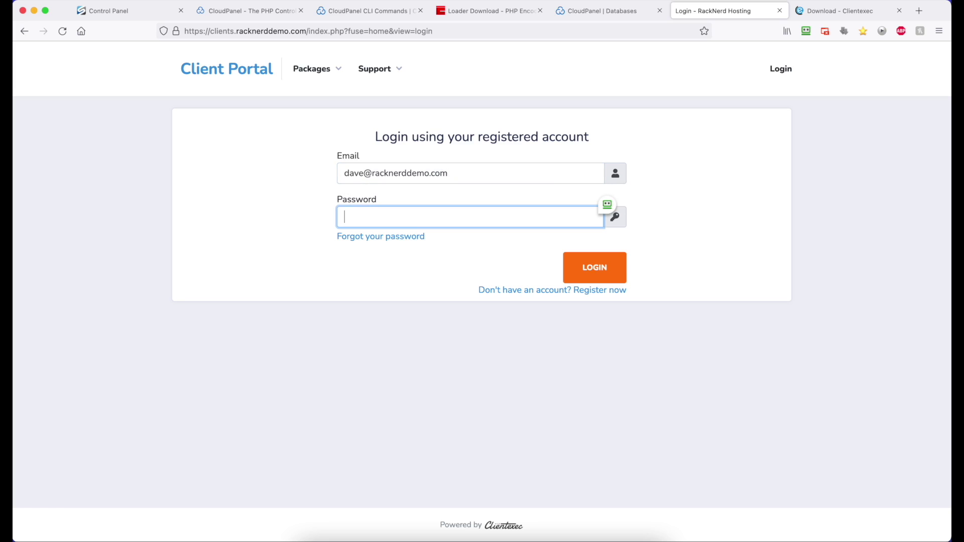
type("•••••••••••")
key("Return")
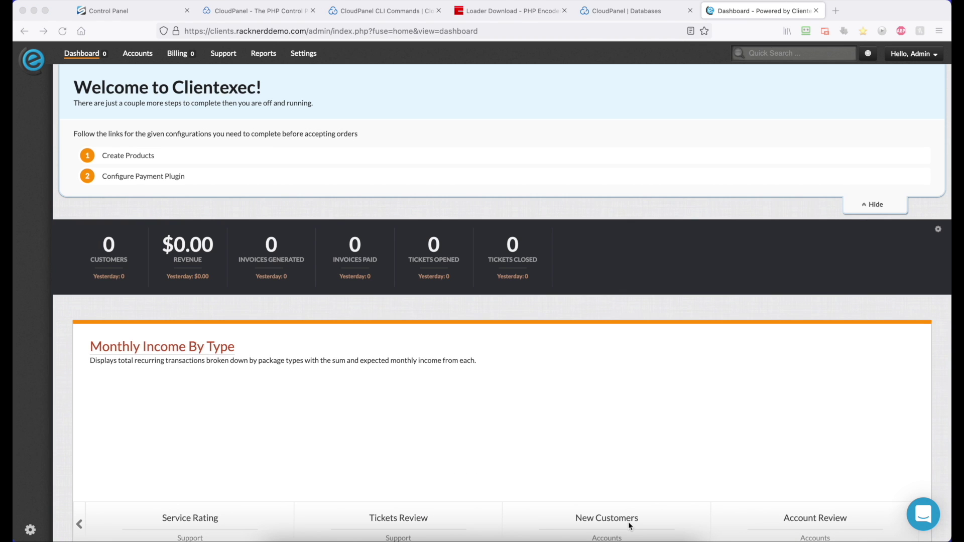
- Switch back to the Terminal window with the SSH session to 204.15.77.94
key("super+Tab")
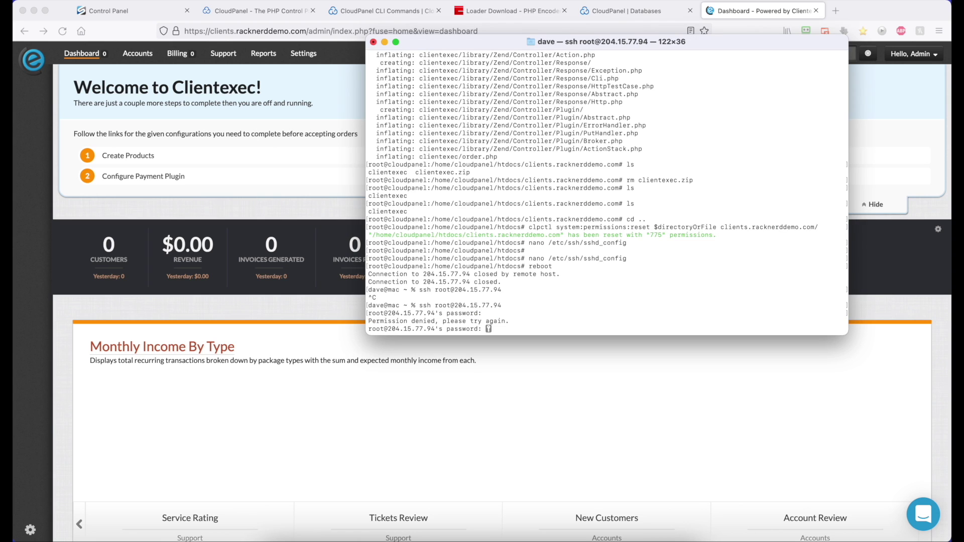